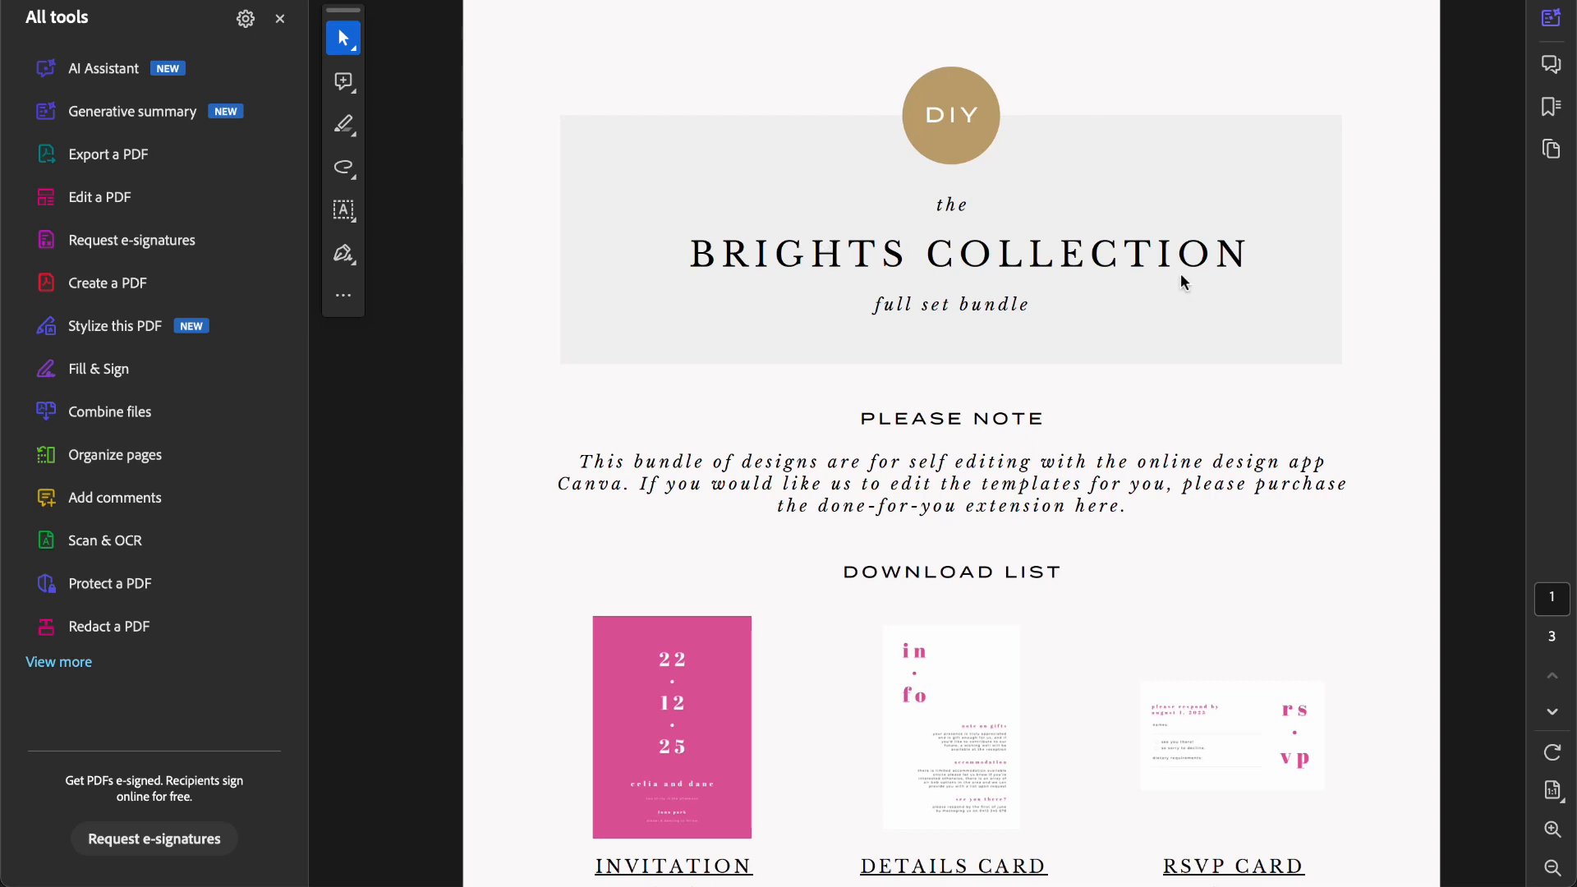
# Look through the download list of templates in the Brights Collection full set bundle PDF.
pyautogui.scroll(-1, 1181, 275)
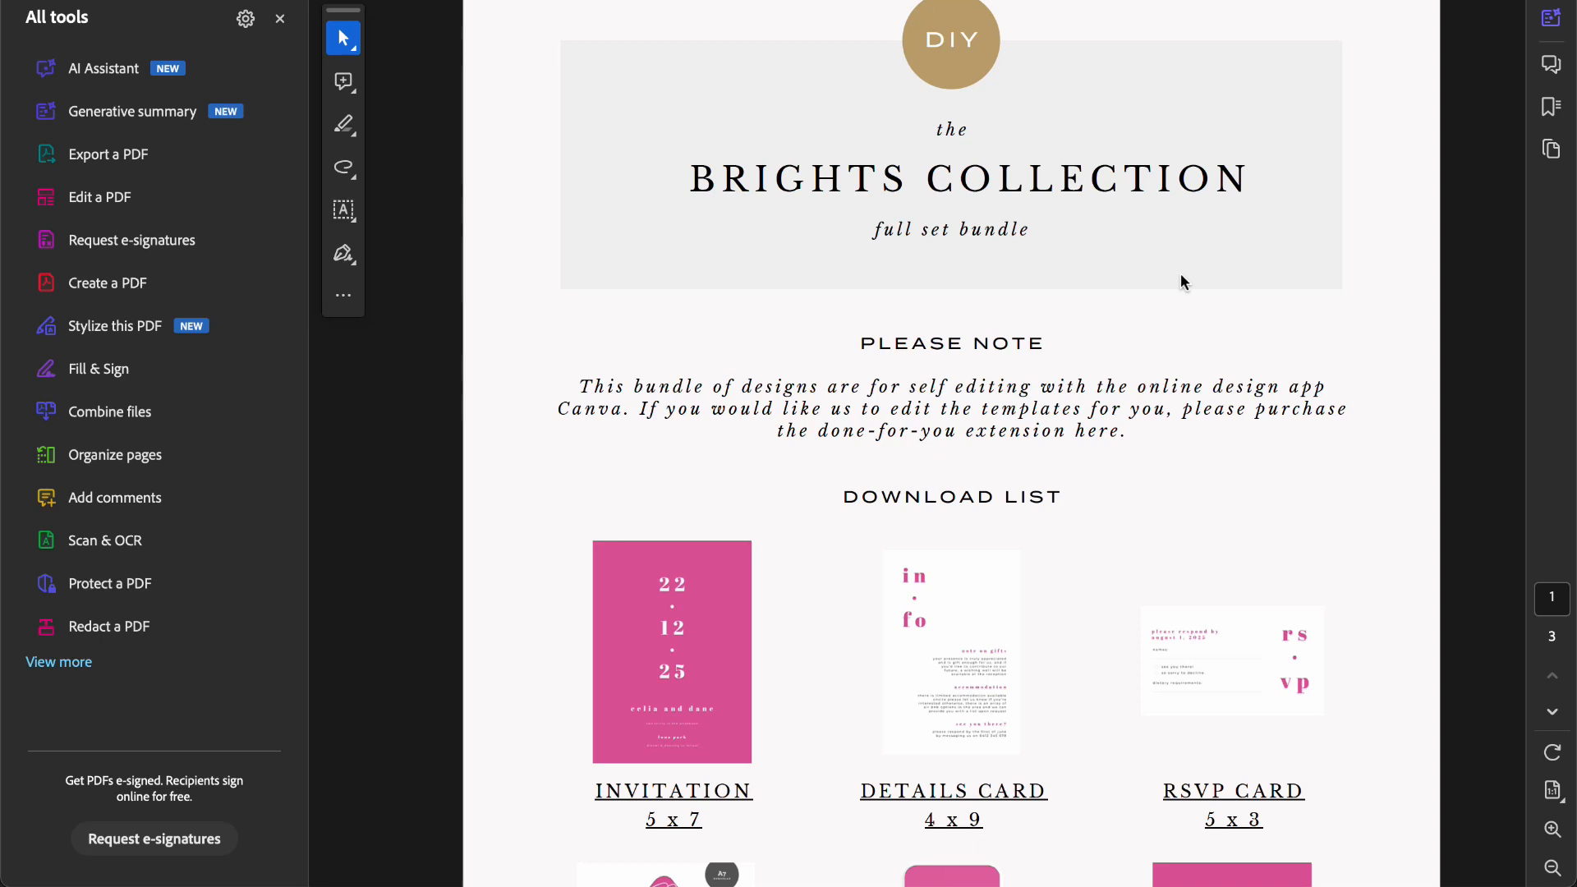
pyautogui.scroll(-5, 1184, 282)
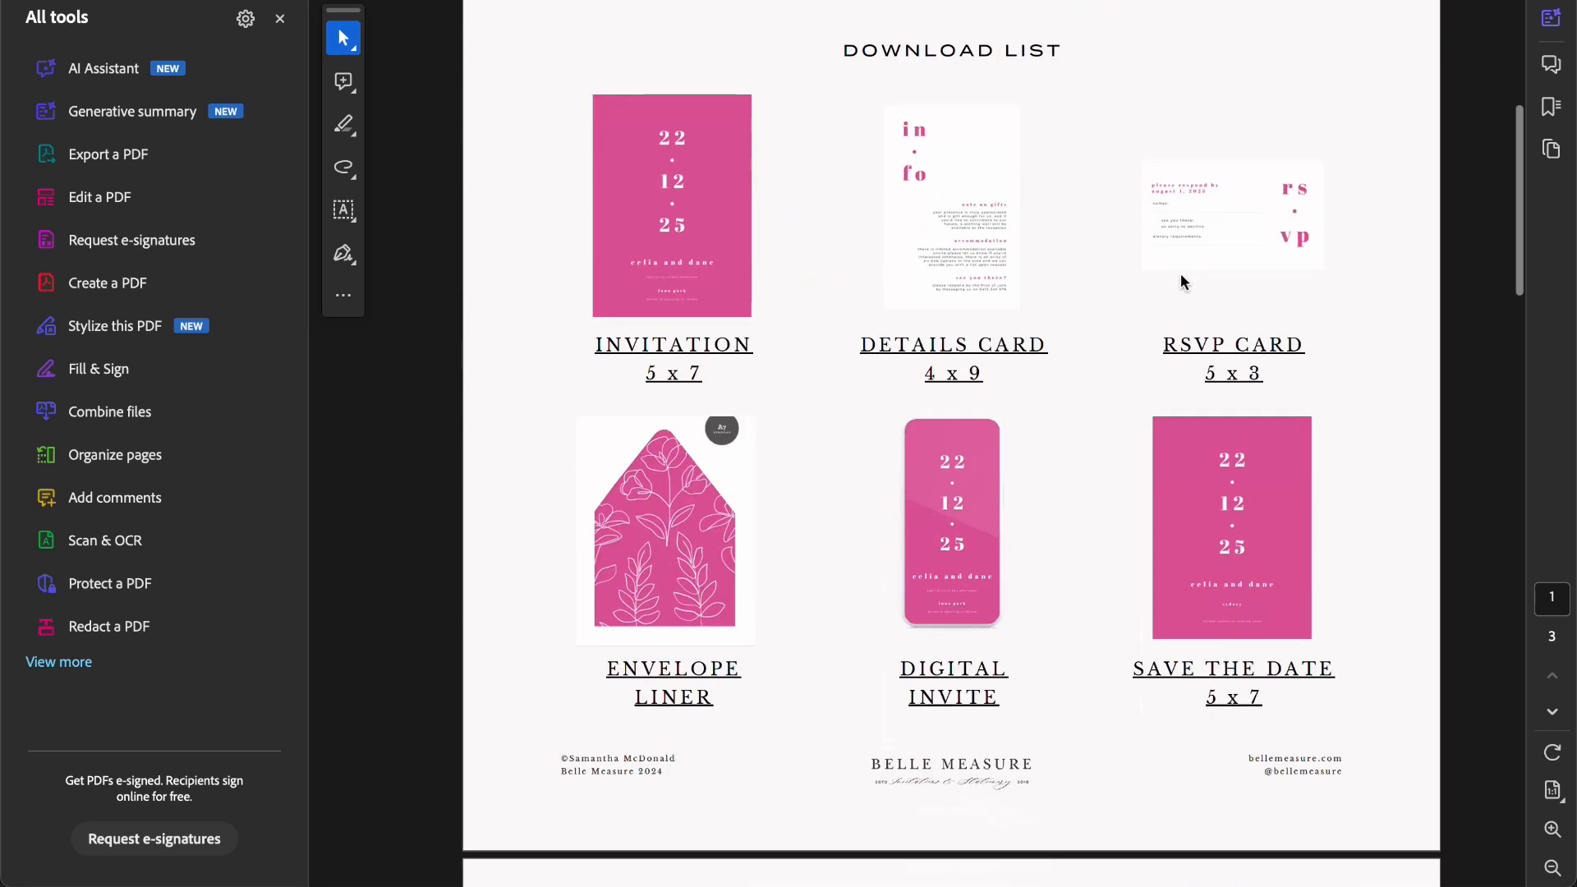
pyautogui.scroll(3, 1182, 279)
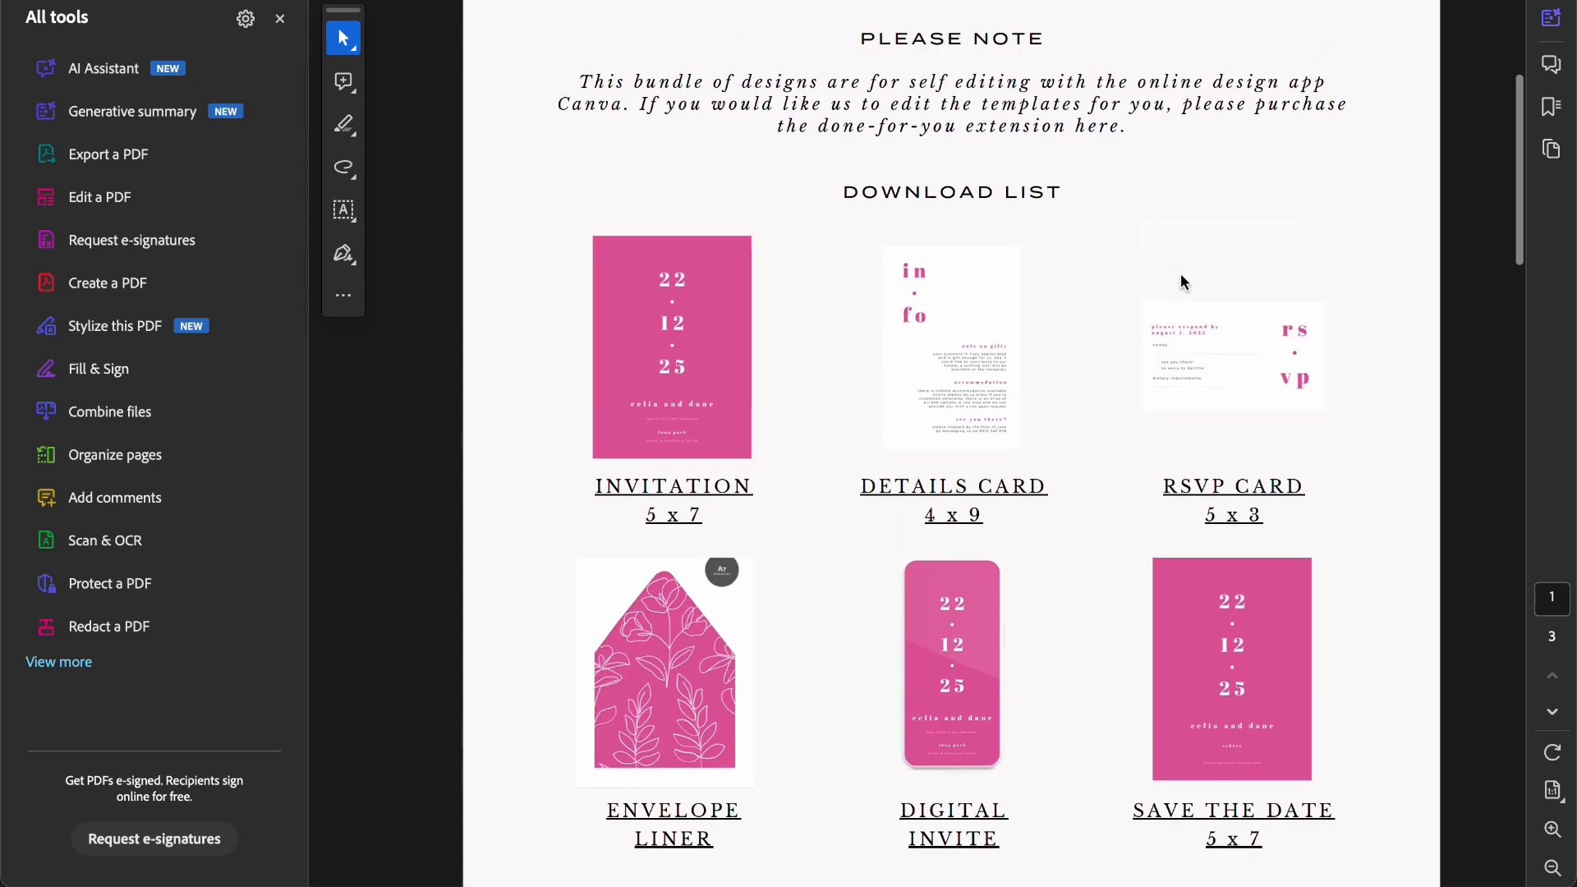
pyautogui.scroll(1, 1182, 279)
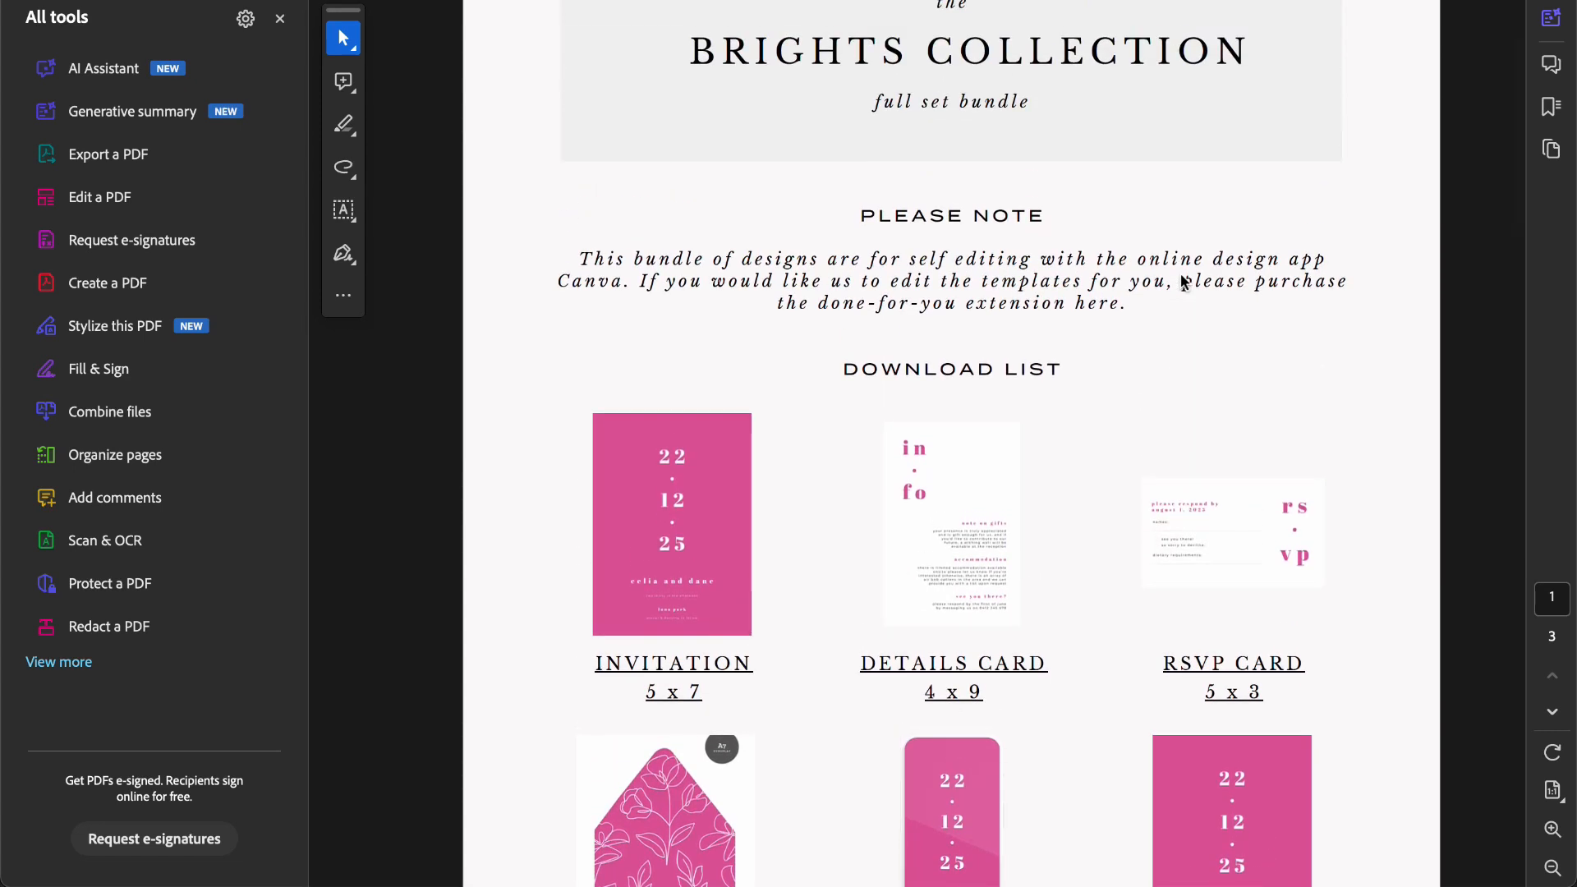
pyautogui.scroll(1, 1184, 281)
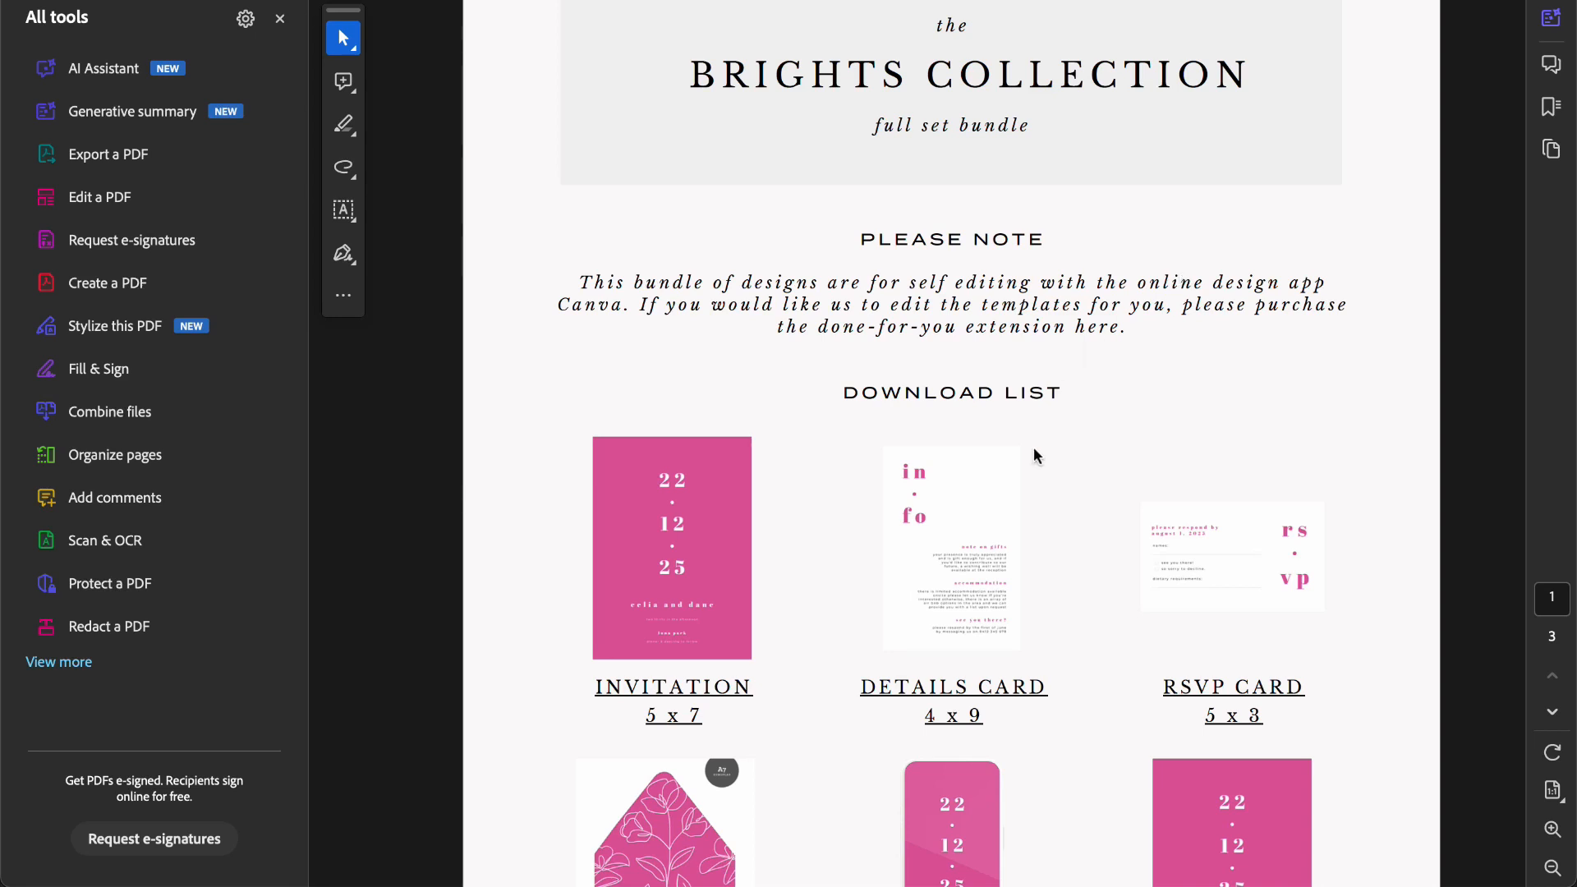
pyautogui.scroll(-2, 1035, 452)
pyautogui.scroll(-2, 1034, 447)
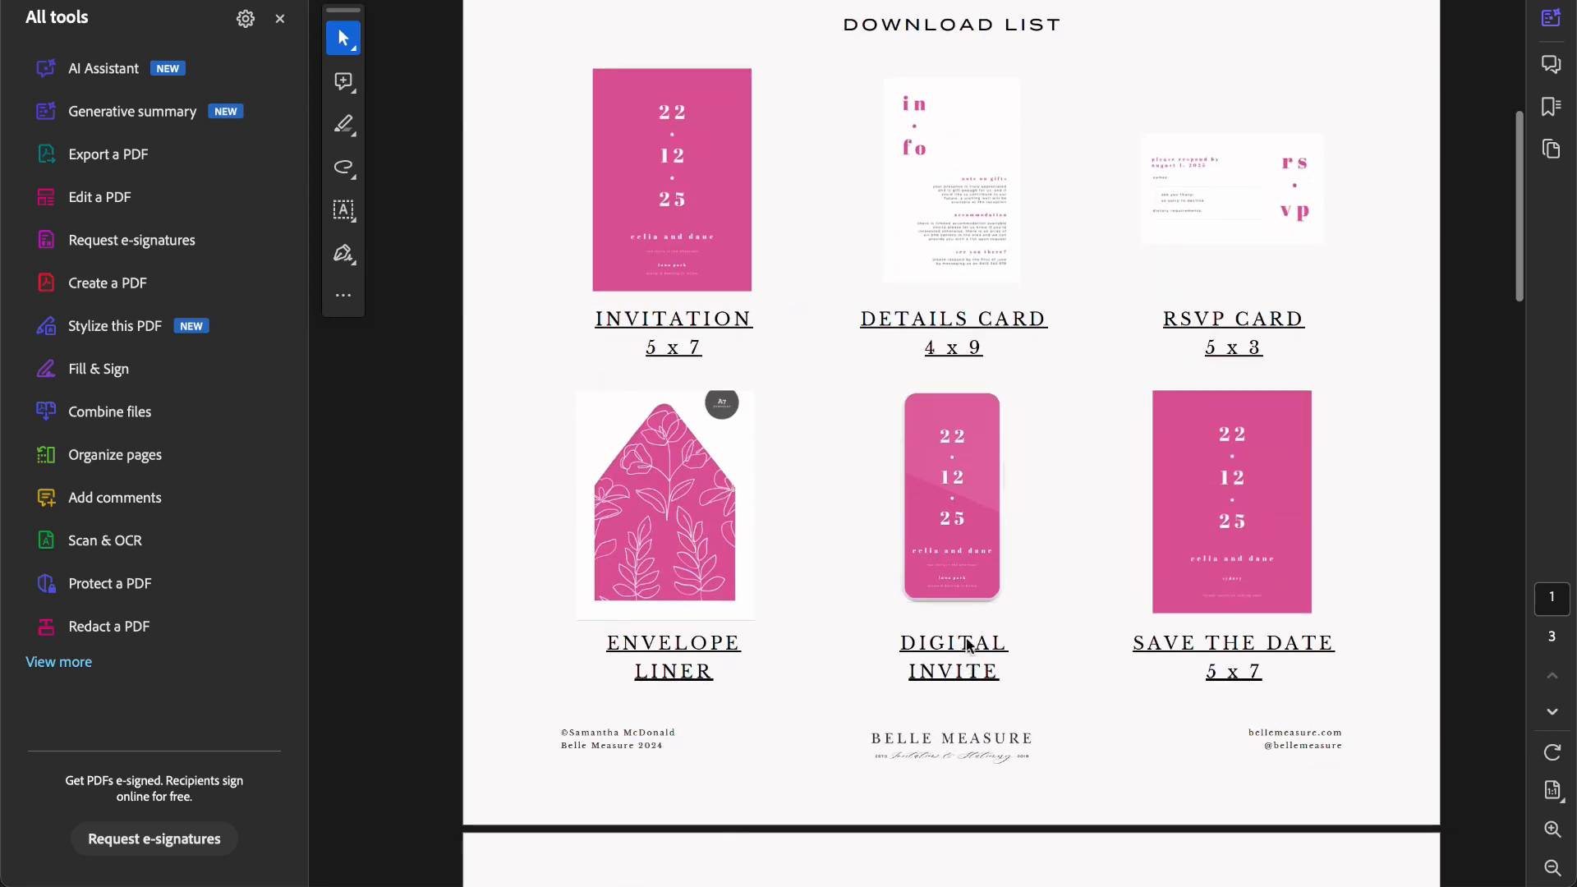
pyautogui.scroll(-3, 1068, 456)
pyautogui.scroll(-3, 1067, 450)
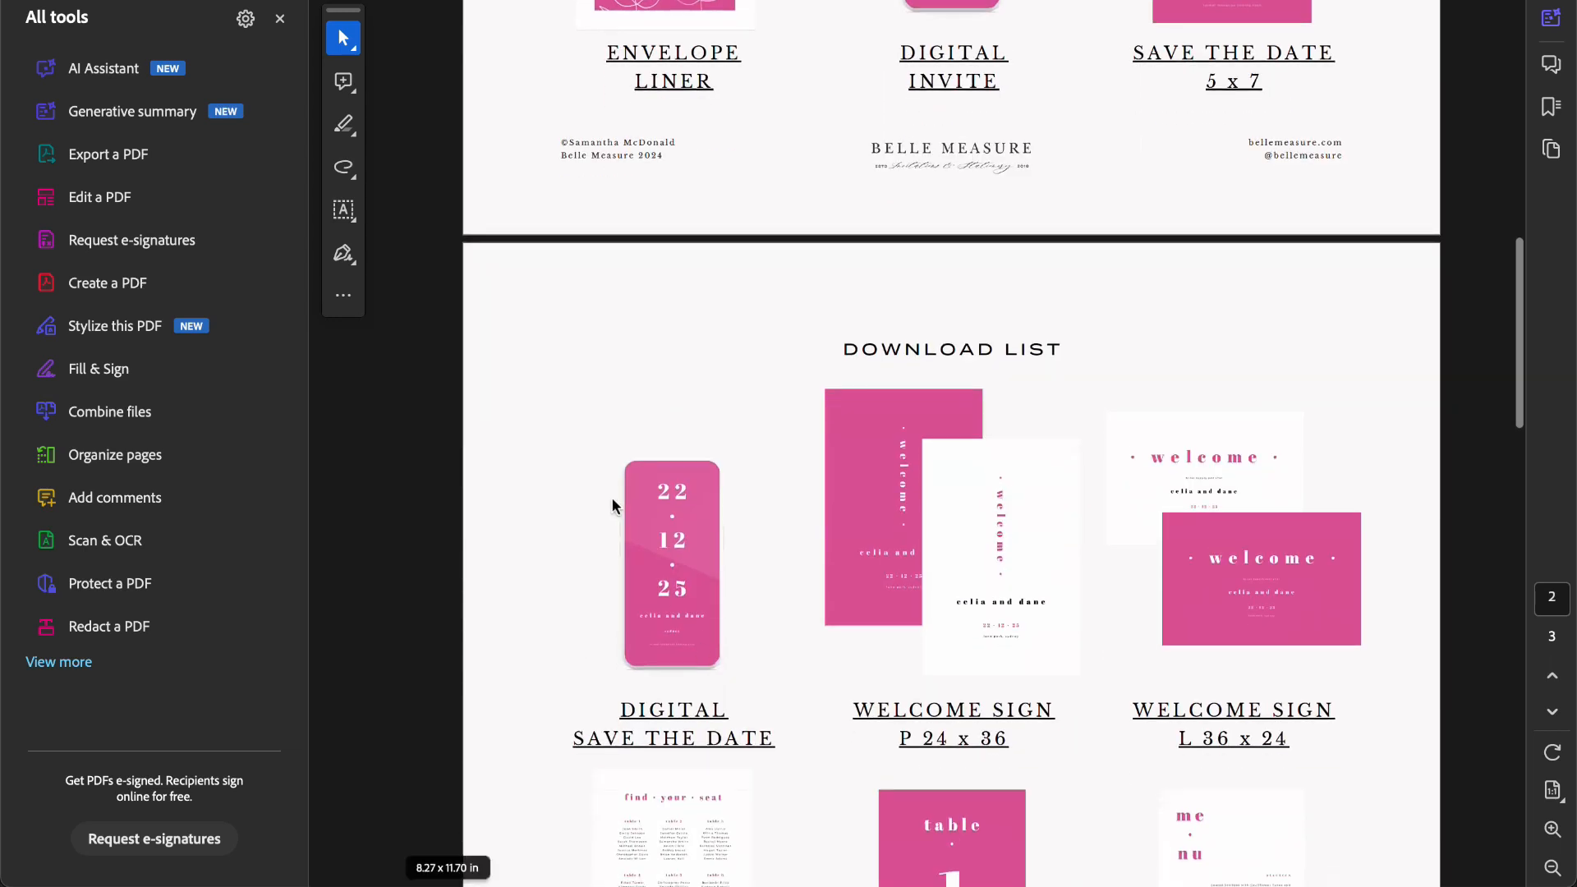
pyautogui.scroll(4, 933, 473)
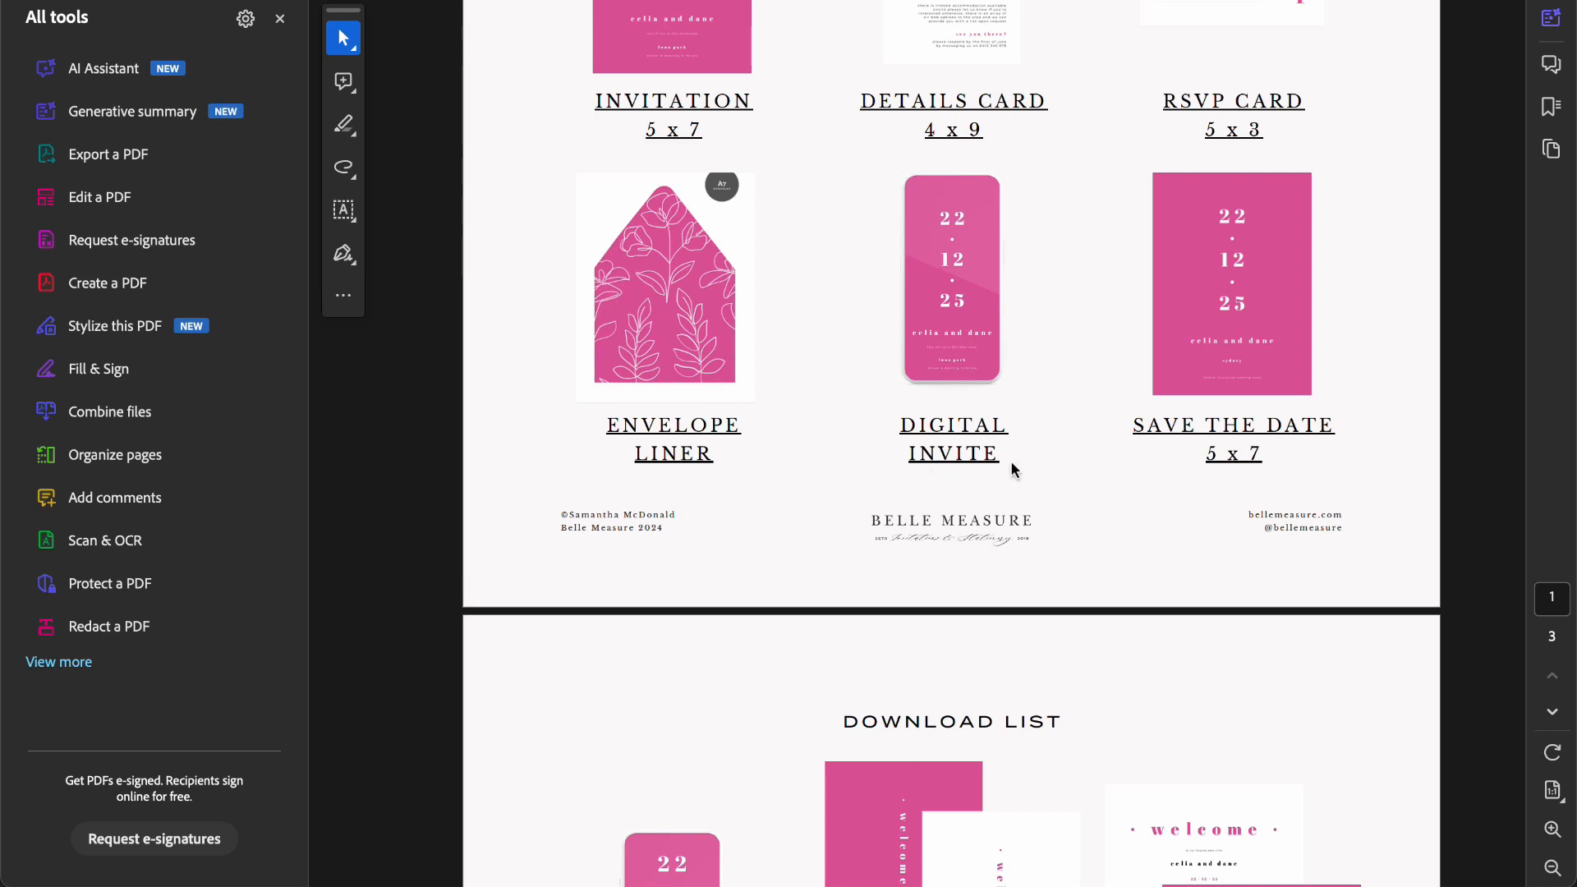
pyautogui.scroll(1, 1011, 463)
pyautogui.scroll(6, 1274, 397)
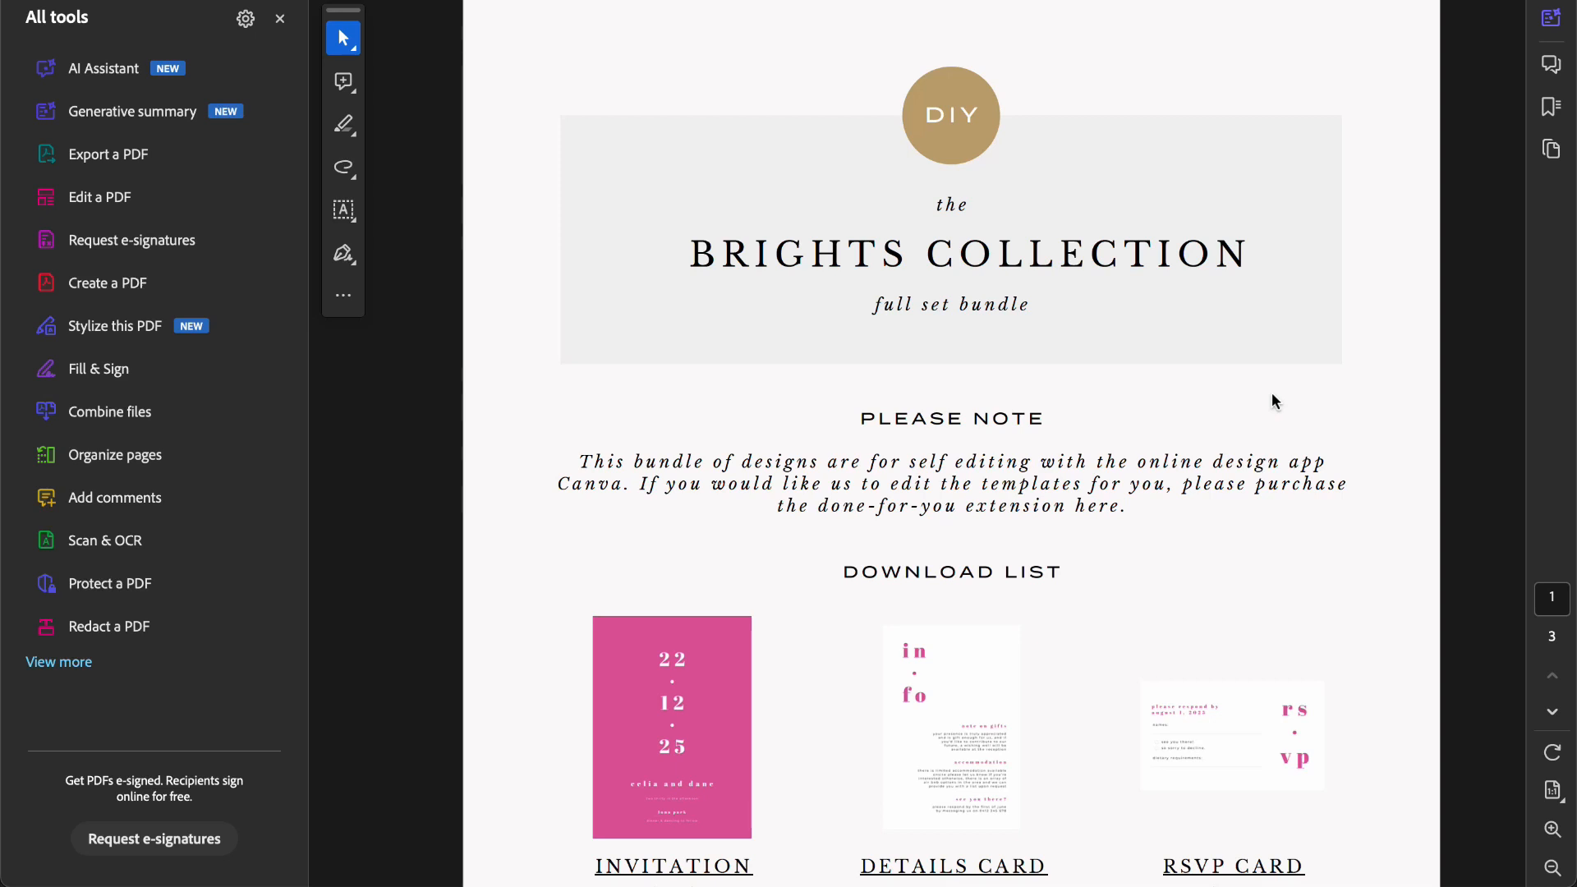
# Find the Save the Date 5 x 7 design in the PDF's download list and open its Canva template link.
pyautogui.scroll(-7, 1273, 398)
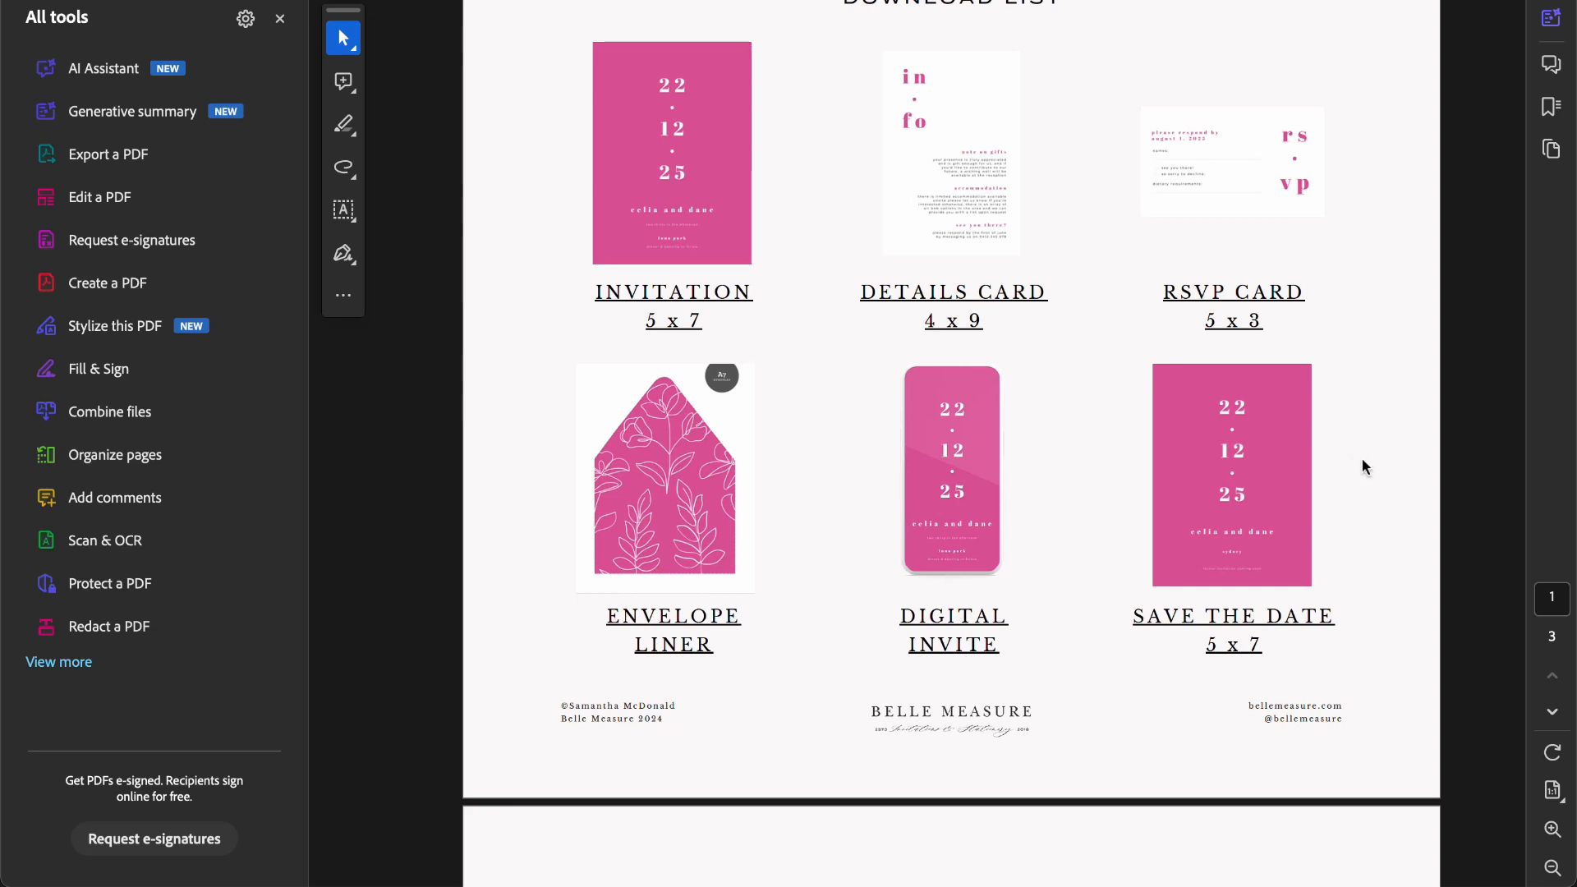
pyautogui.scroll(-15, 1089, 386)
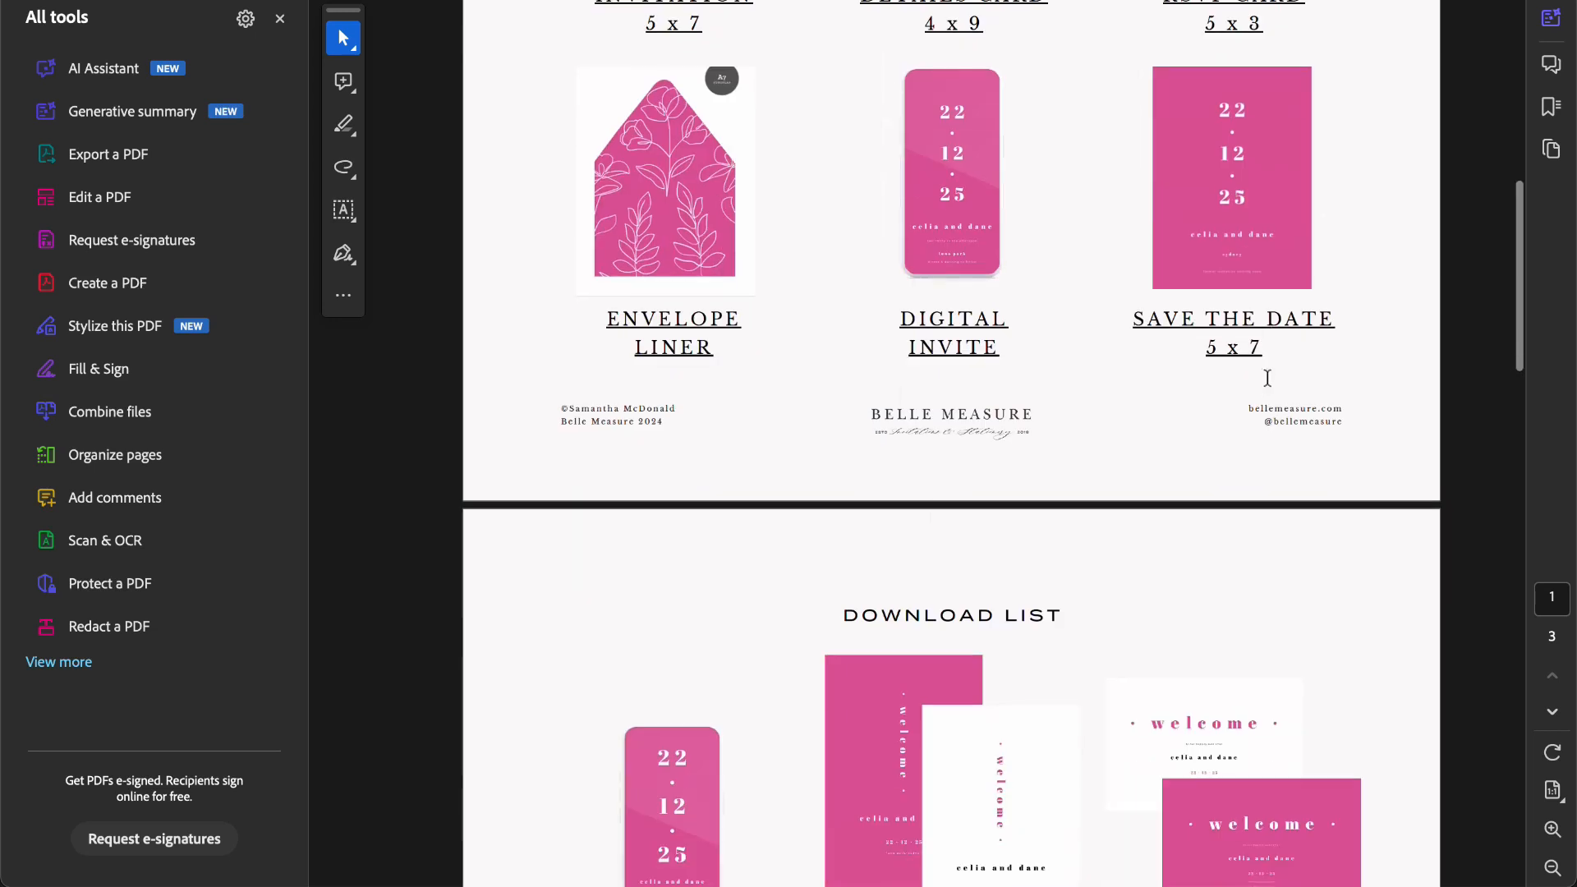
pyautogui.scroll(-5, 1269, 386)
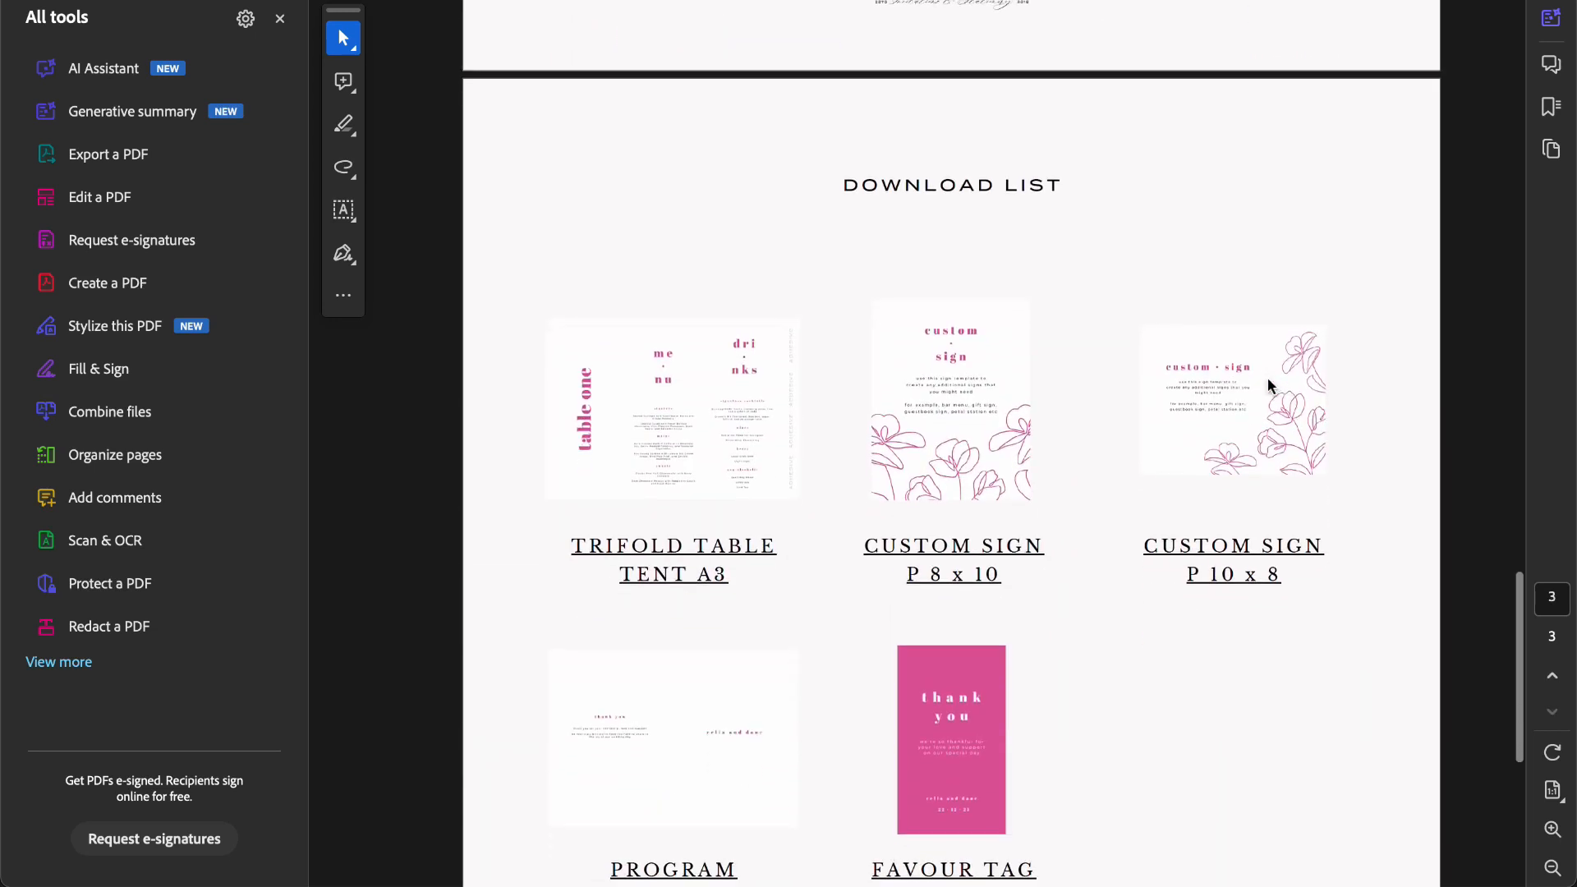
pyautogui.scroll(20, 1269, 386)
pyautogui.scroll(1, 1268, 386)
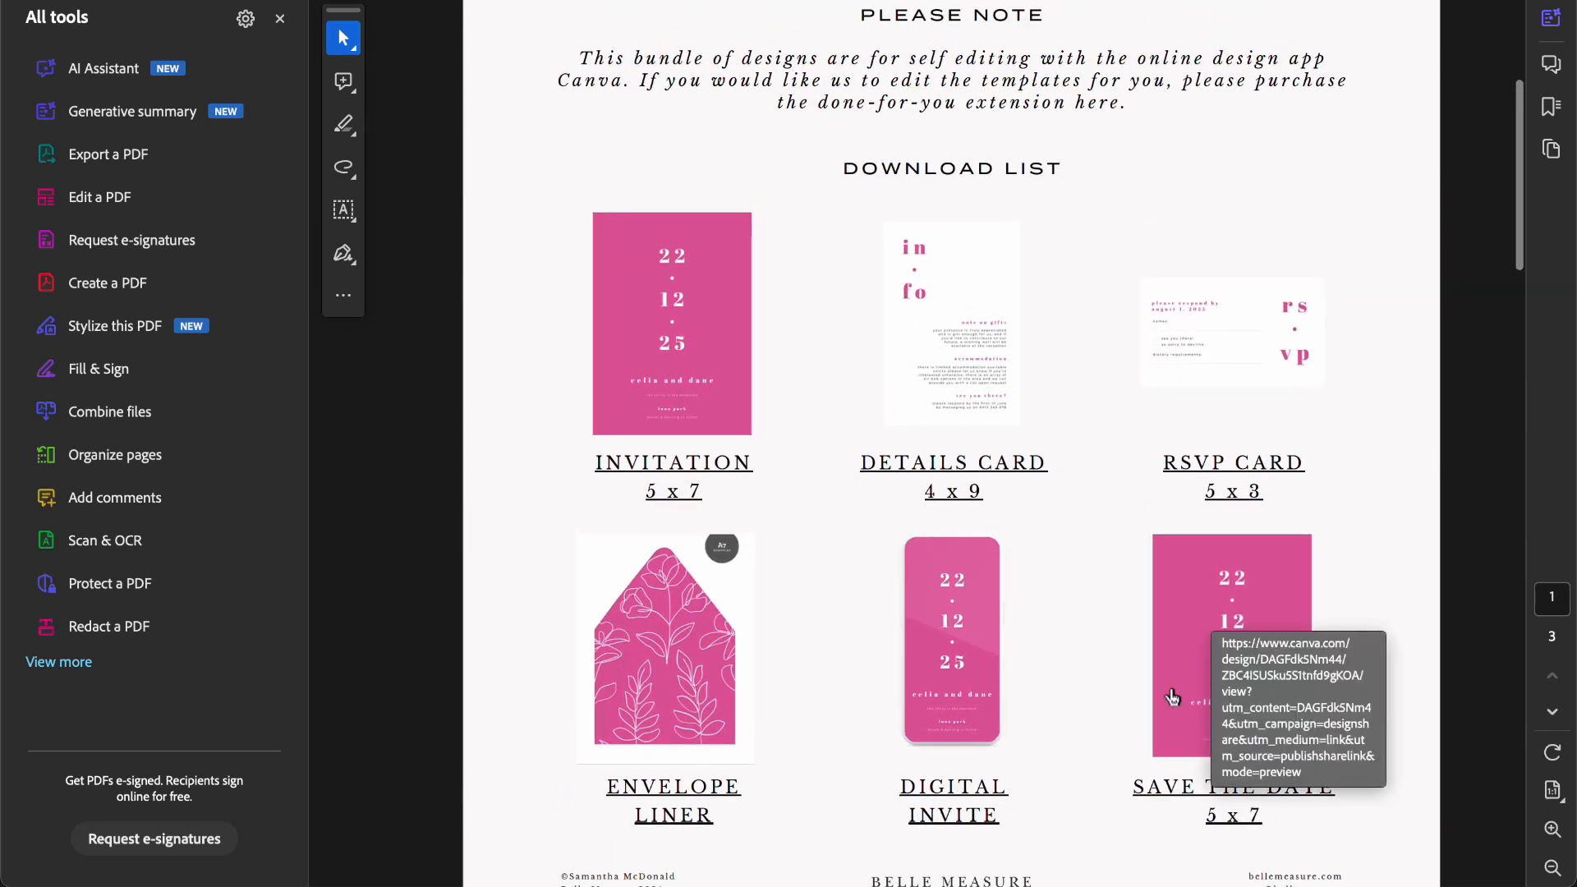
pyautogui.click(1170, 788)
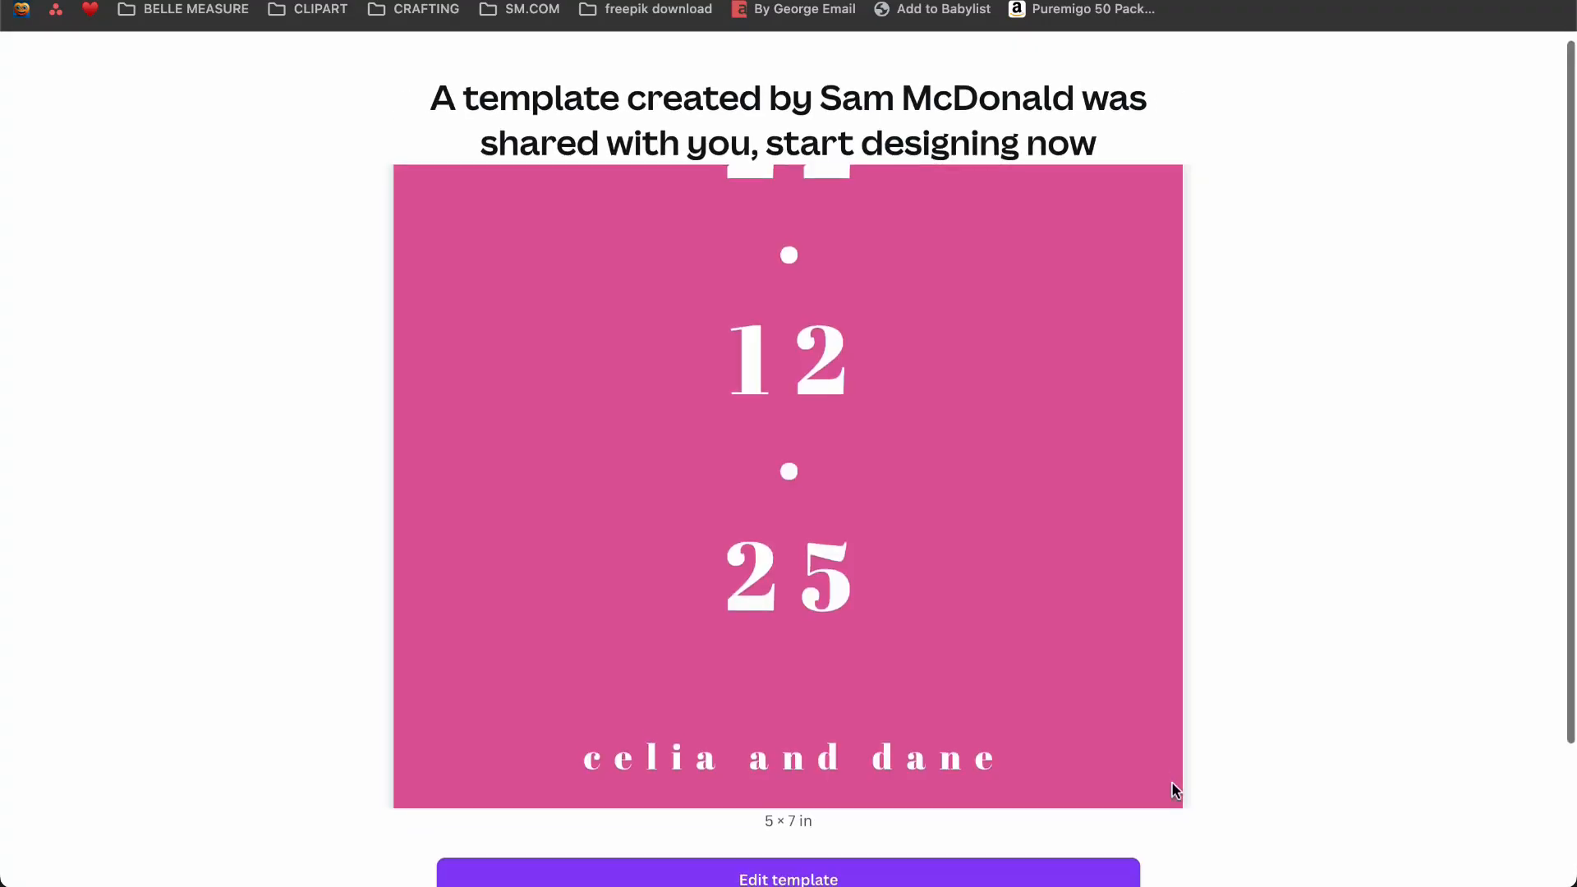
# Open the shared Save the Date template for editing as an own copy in the Canva editor.
pyautogui.scroll(-2, 1171, 781)
pyautogui.scroll(2, 1172, 784)
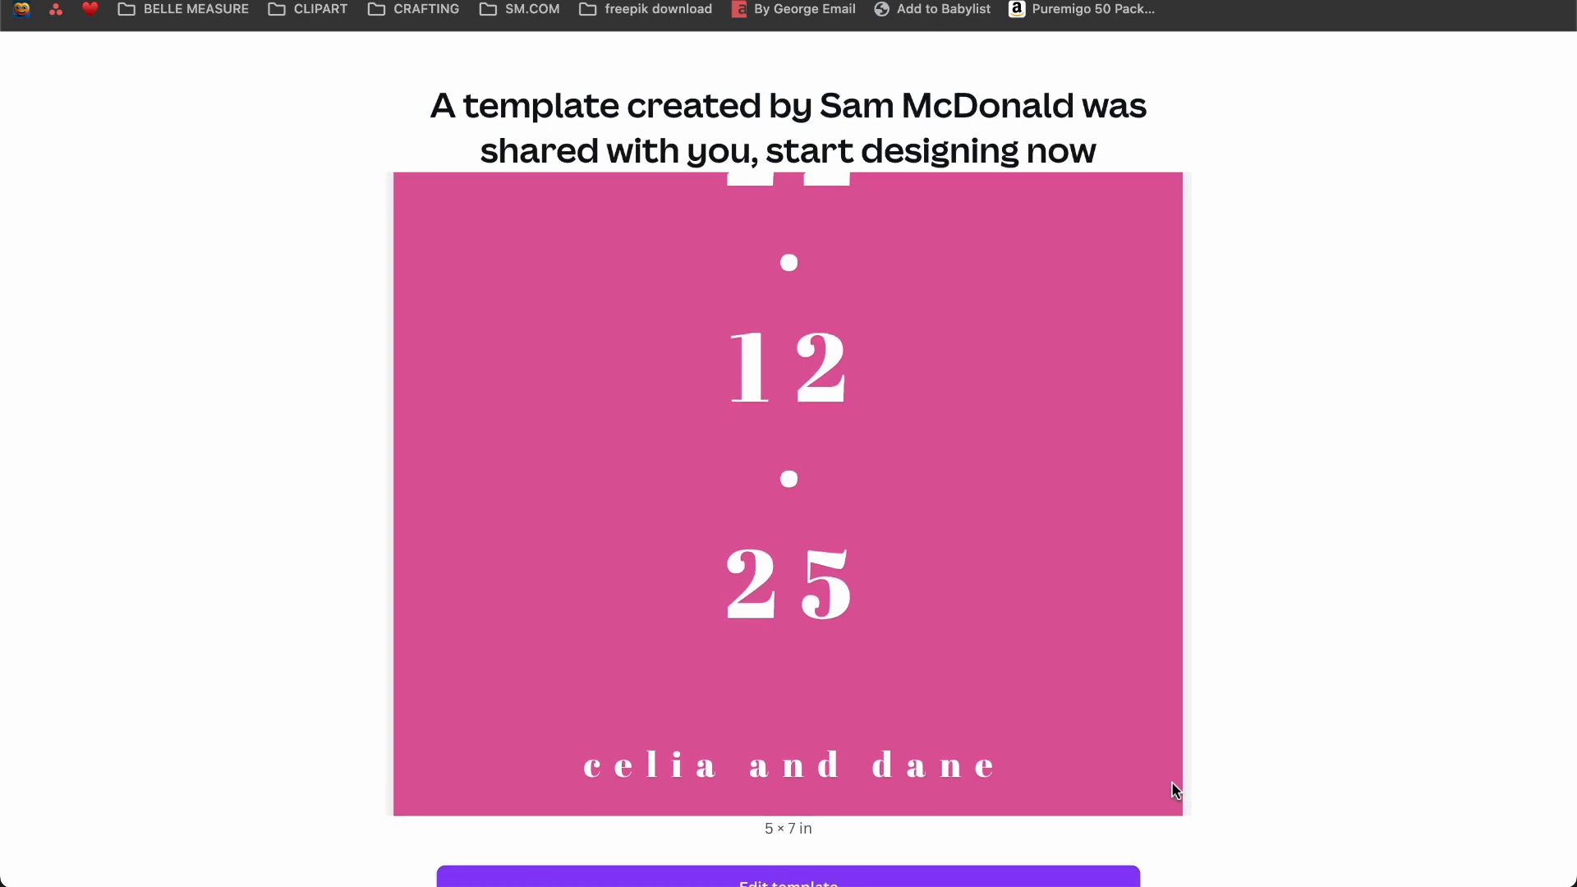
pyautogui.scroll(-2, 1172, 782)
pyautogui.scroll(2, 1171, 783)
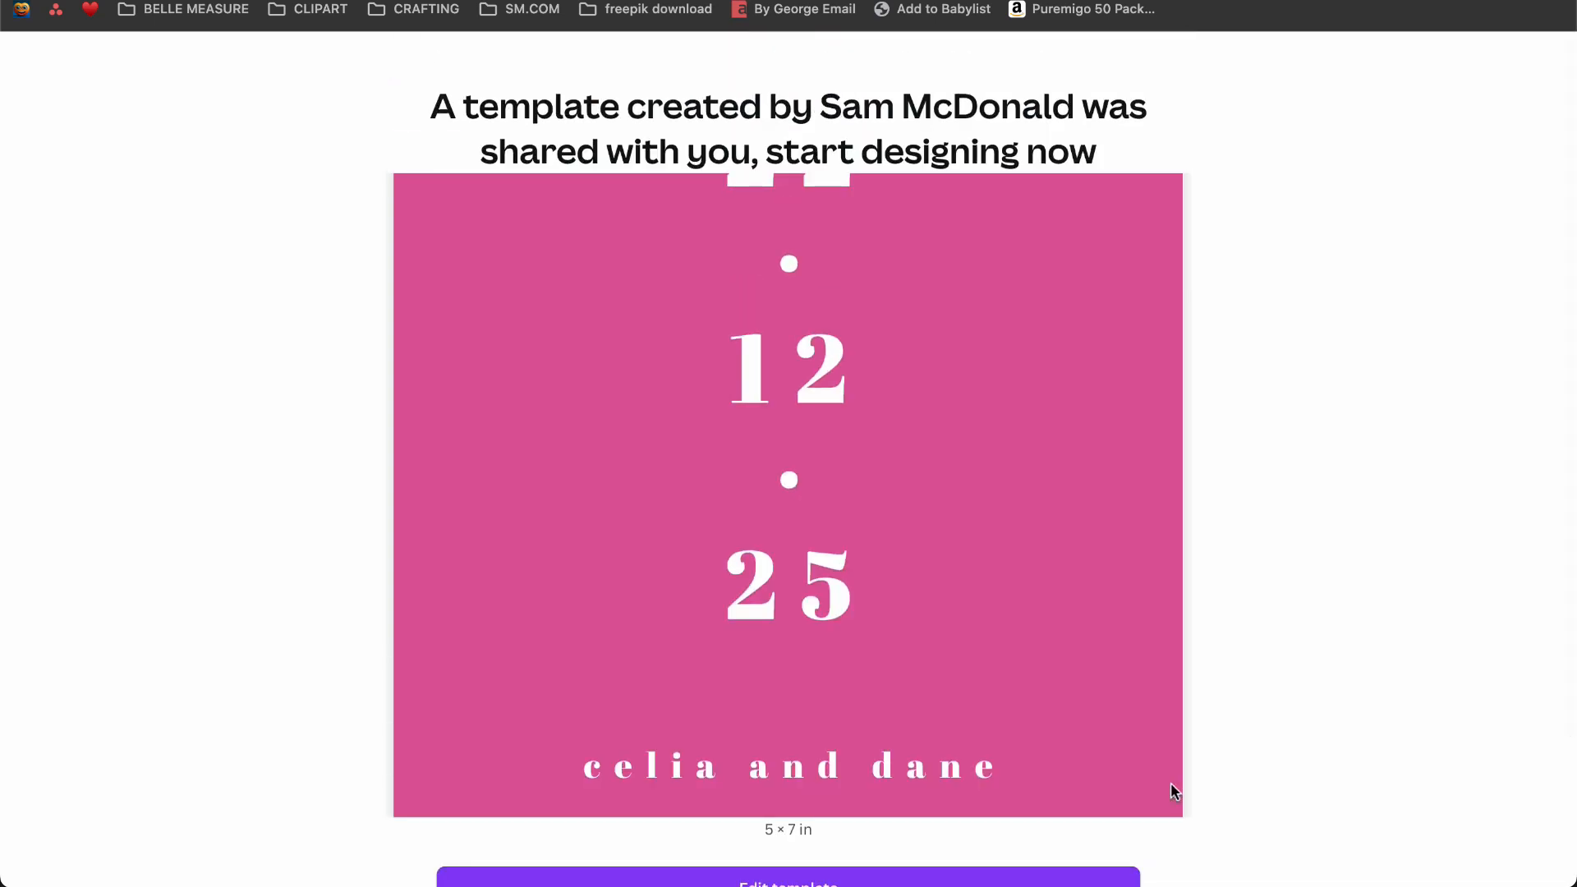
pyautogui.scroll(-2, 1172, 782)
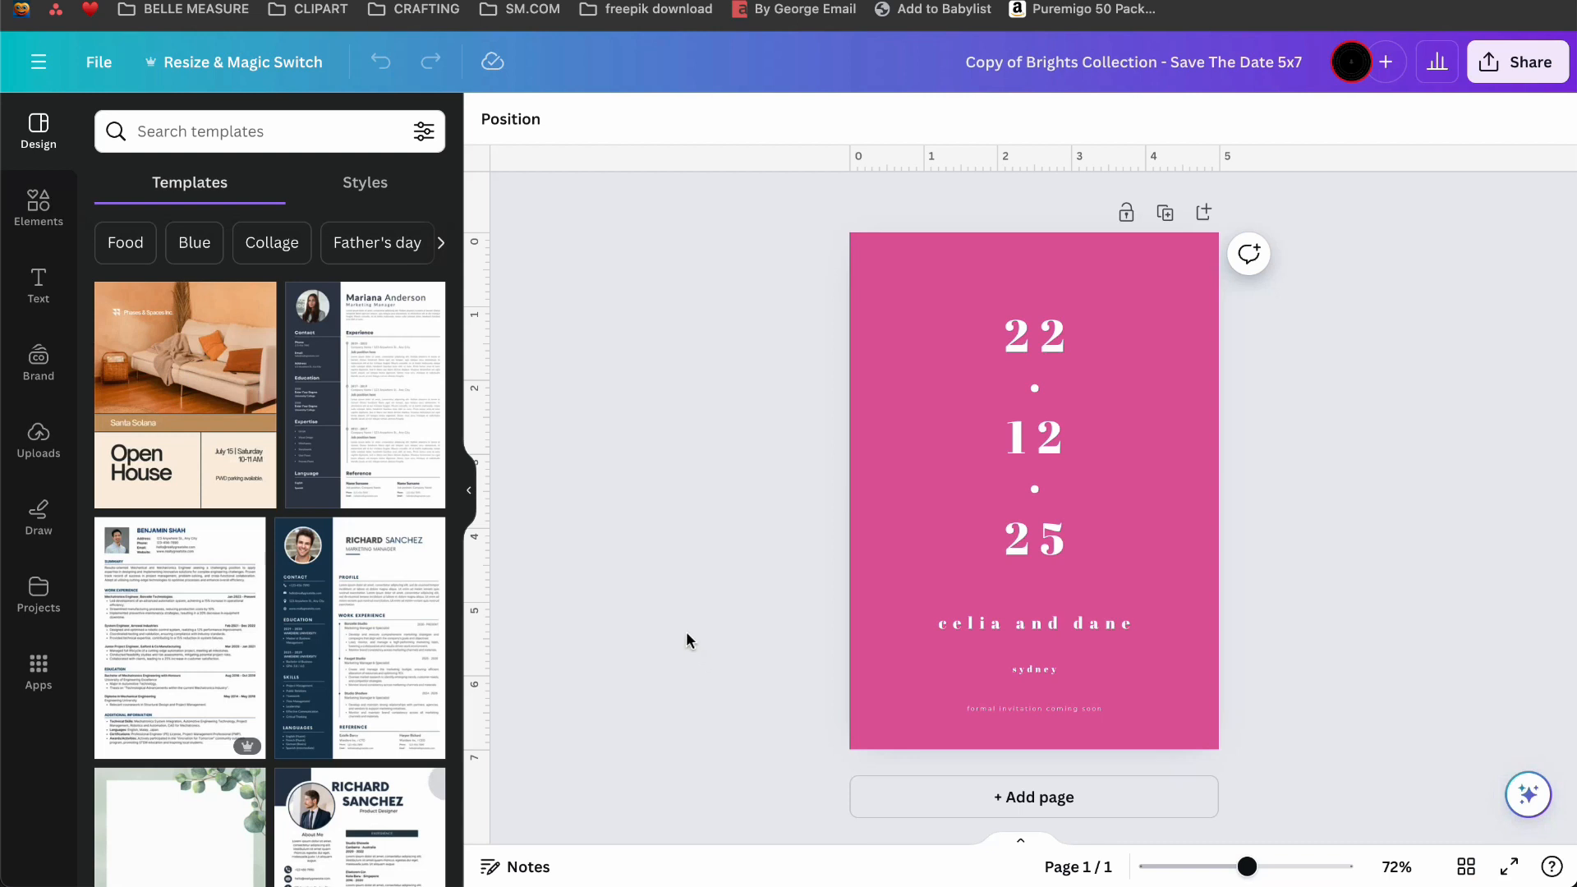
# Enlarge the view of the Save the Date design and duplicate its page.
pyautogui.scroll(5, 690, 636)
pyautogui.scroll(5, 1104, 616)
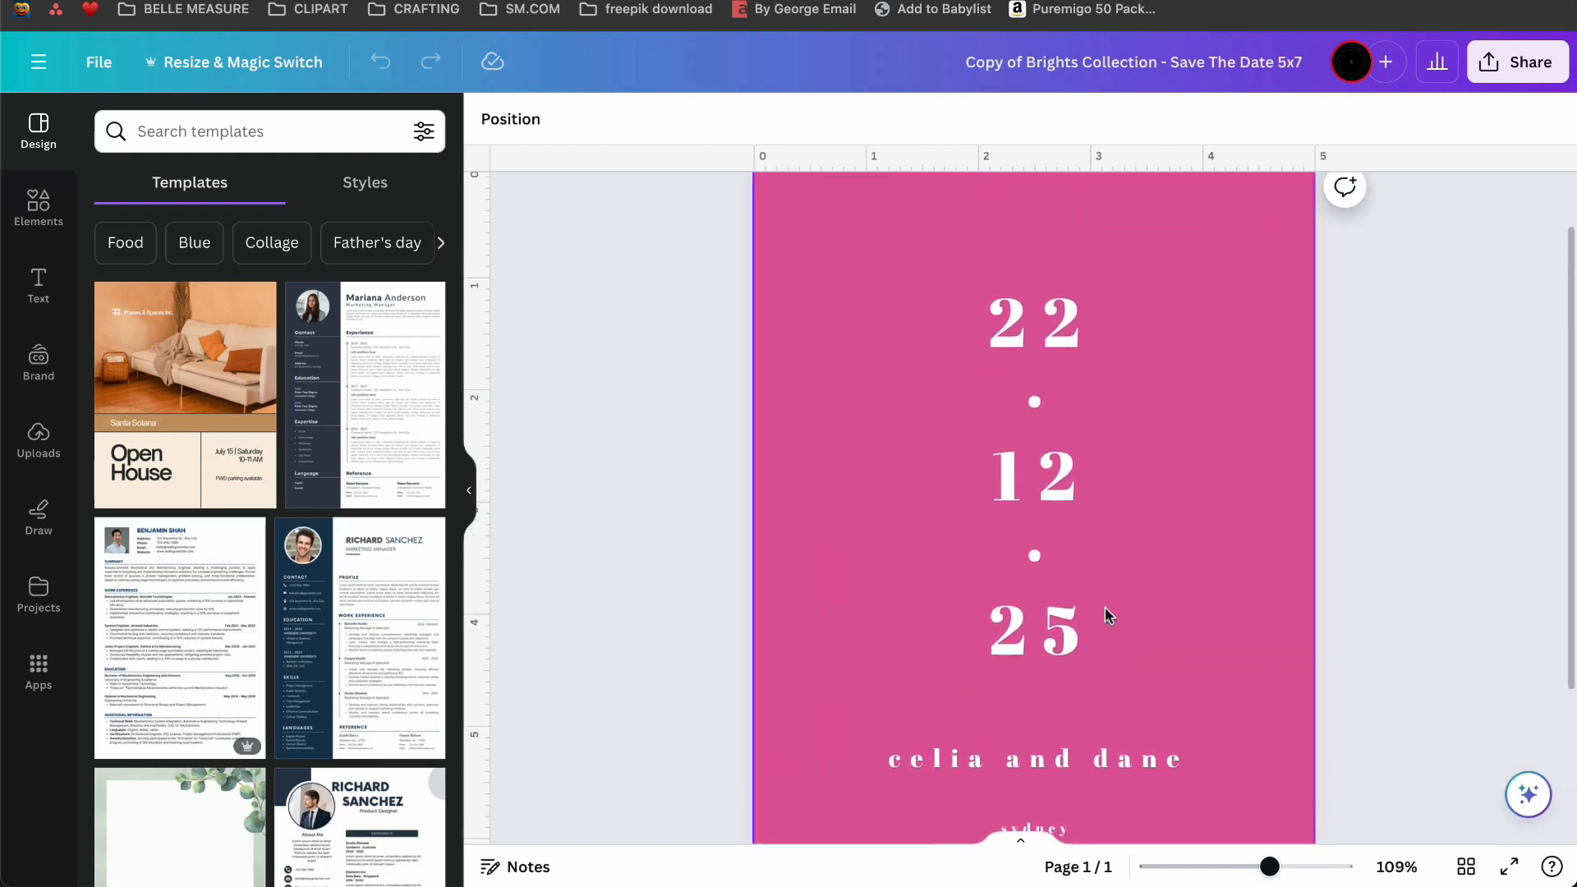
pyautogui.scroll(-1, 1105, 617)
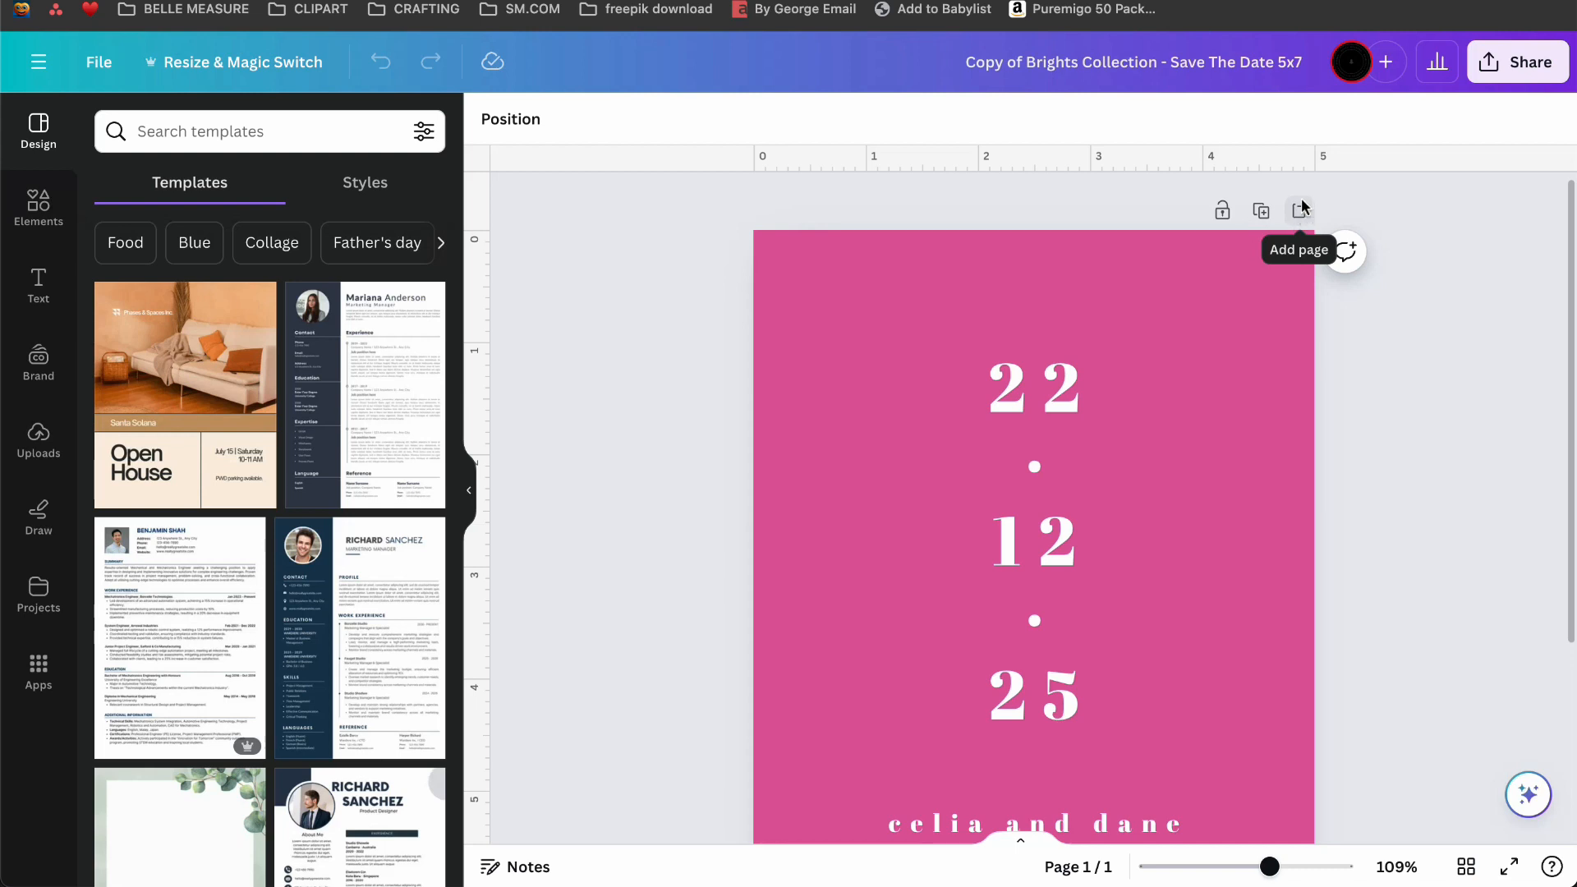
pyautogui.click(1261, 212)
# Compare the original Save the Date page with its duplicate.
pyautogui.scroll(-2, 1333, 329)
pyautogui.scroll(2, 1372, 341)
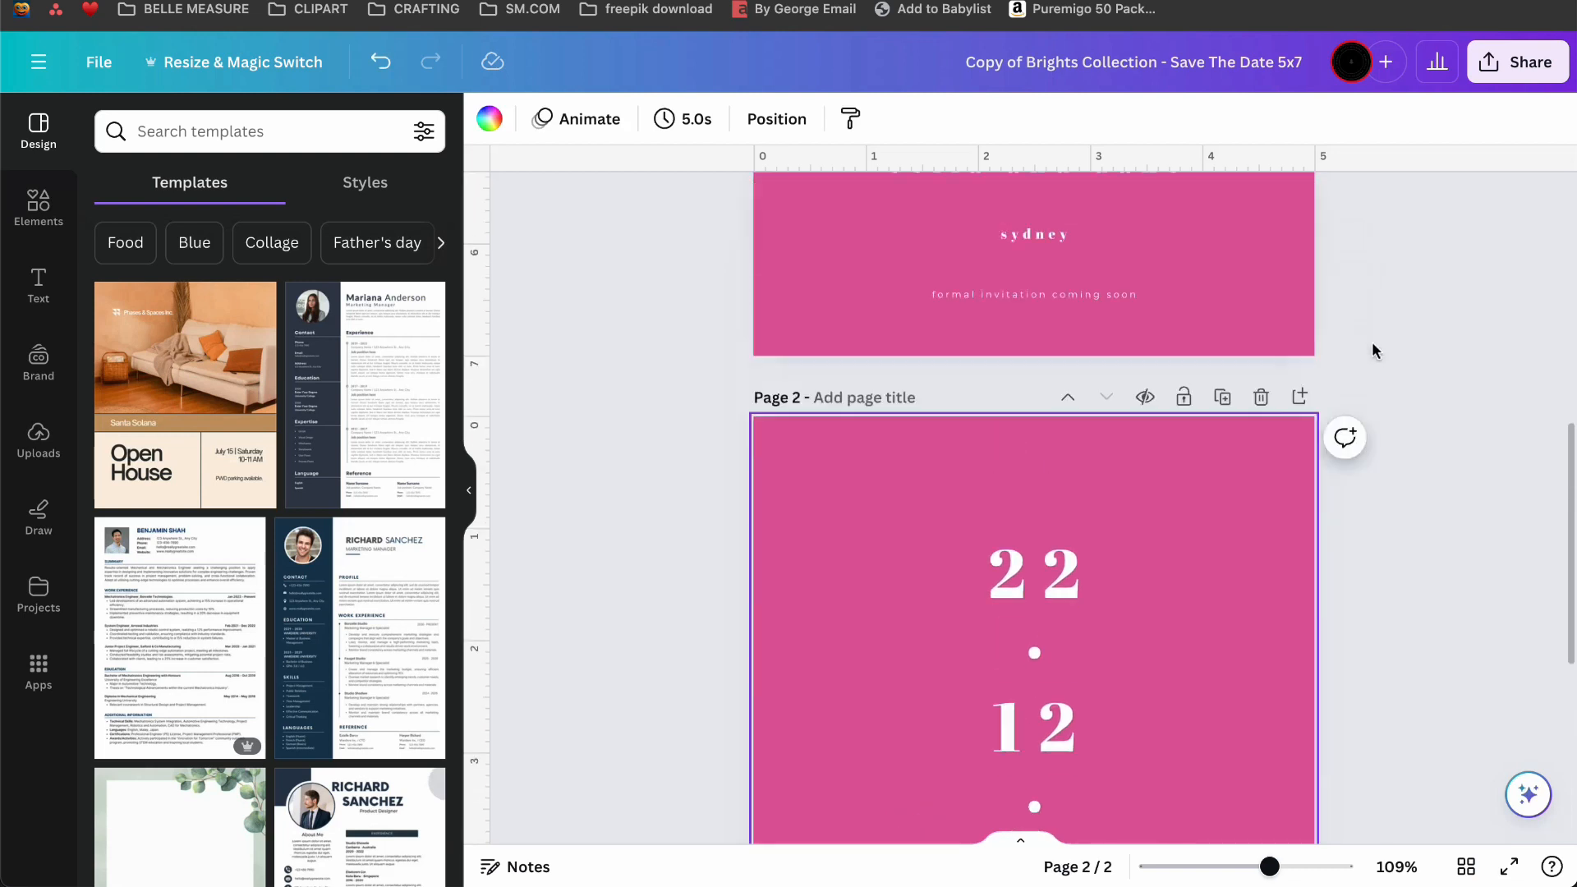
pyautogui.scroll(-5, 1372, 342)
pyautogui.scroll(-8, 1372, 341)
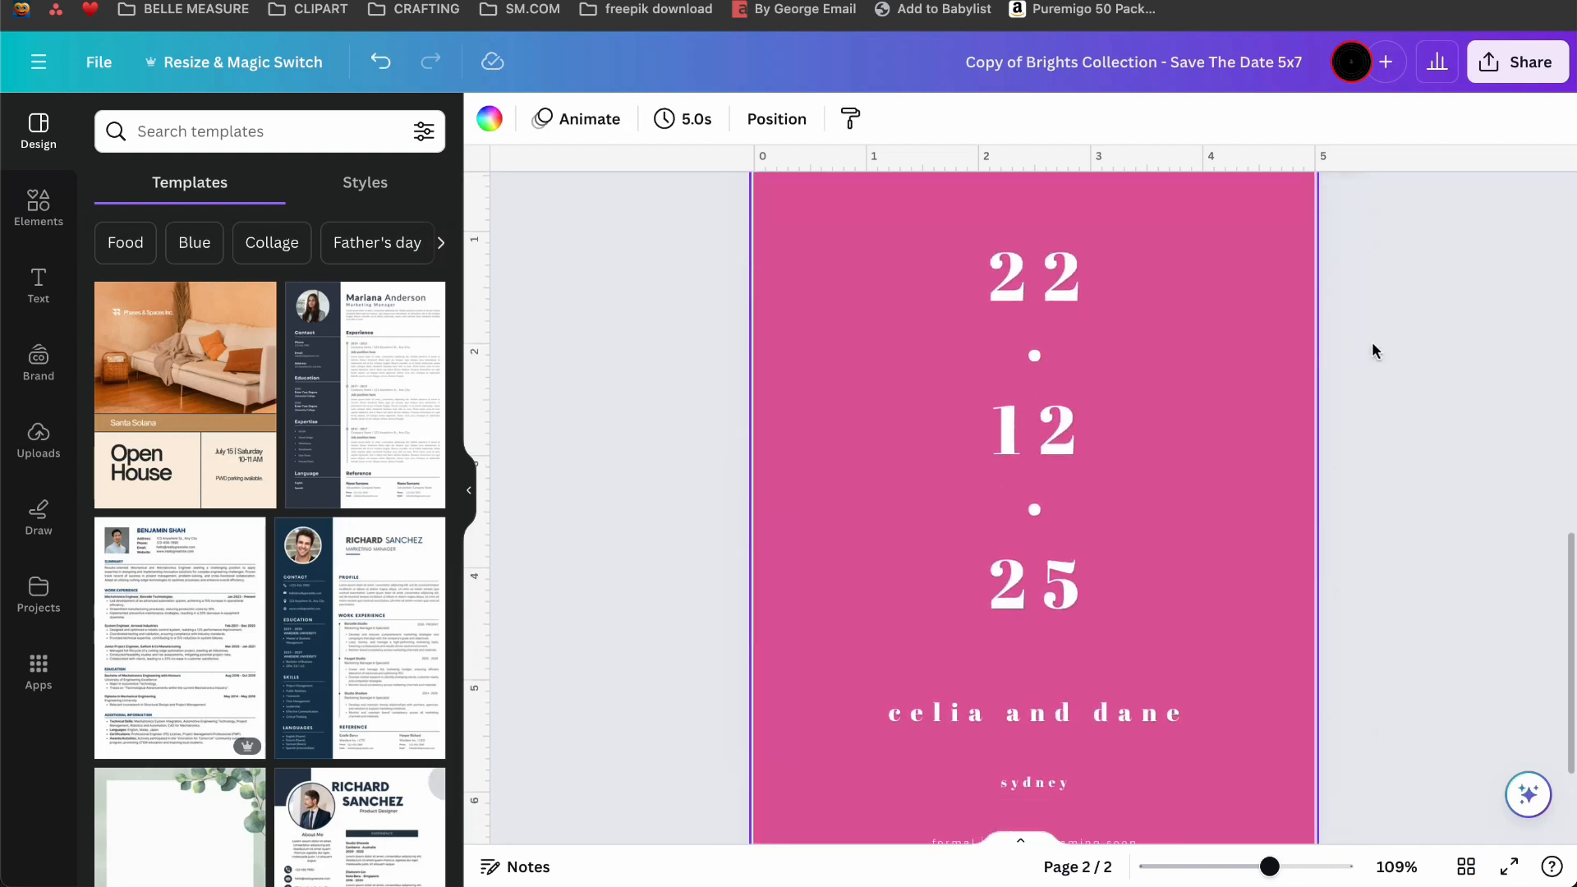
pyautogui.scroll(10, 1372, 342)
pyautogui.scroll(-3, 1035, 355)
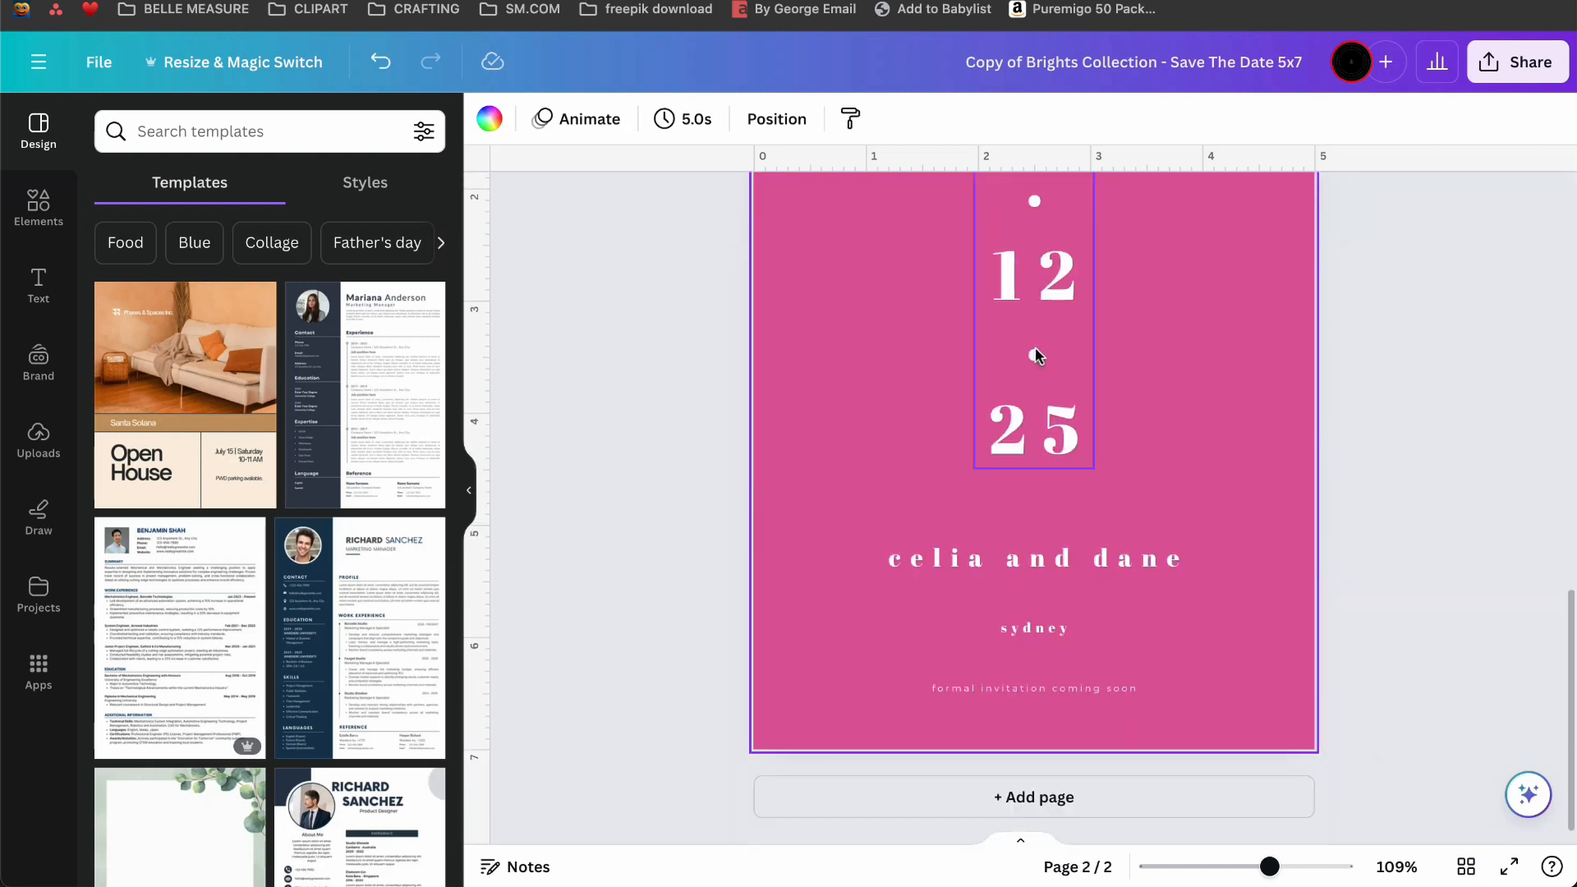
pyautogui.scroll(15, 1121, 440)
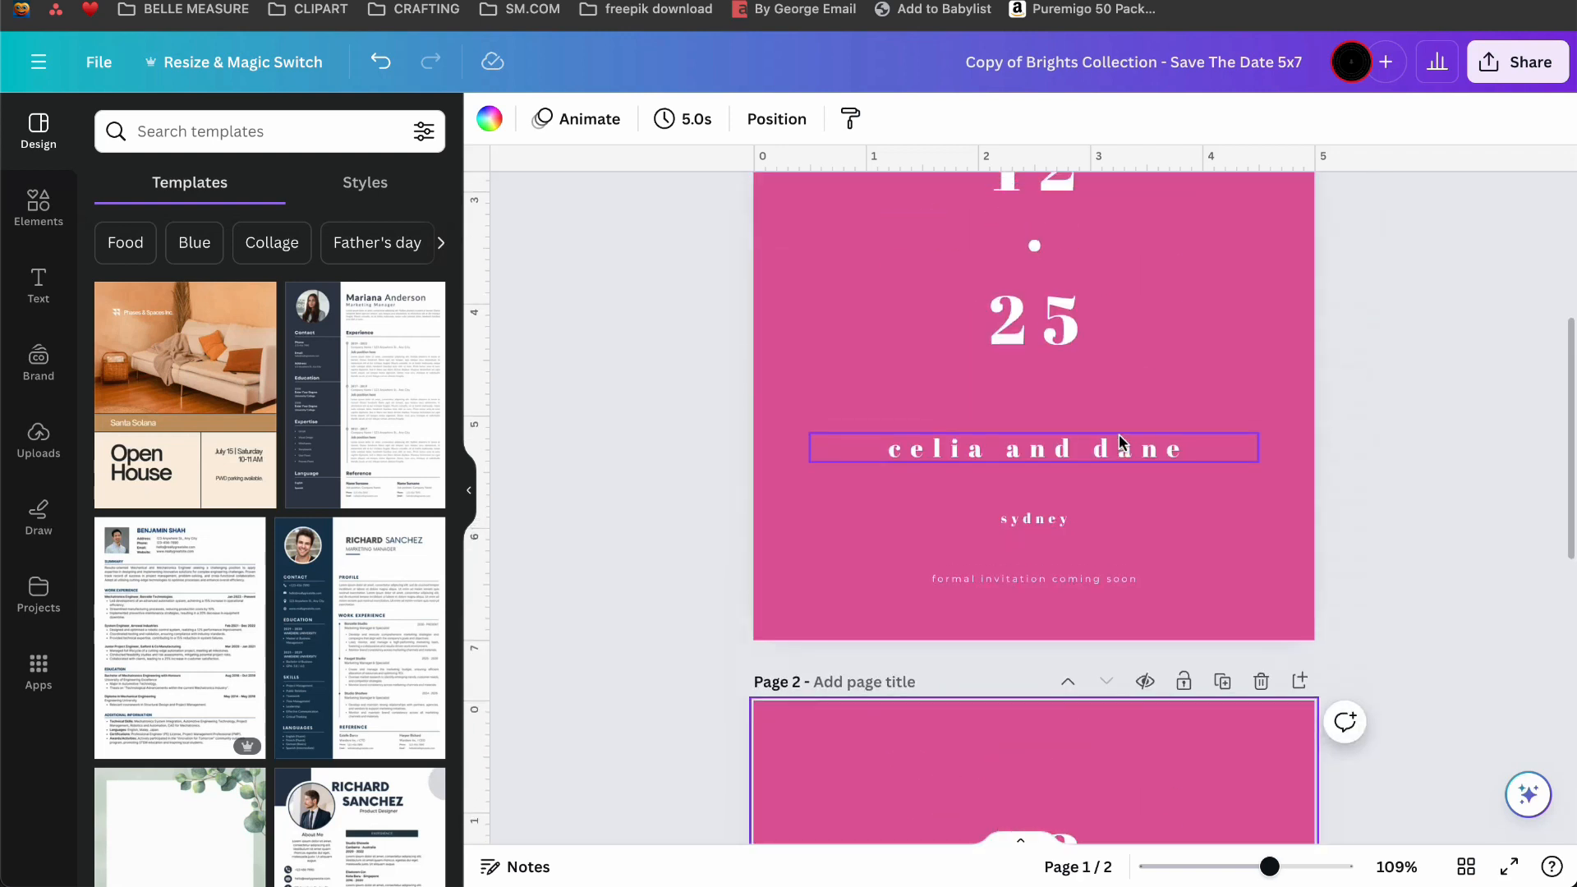
pyautogui.scroll(2, 1122, 443)
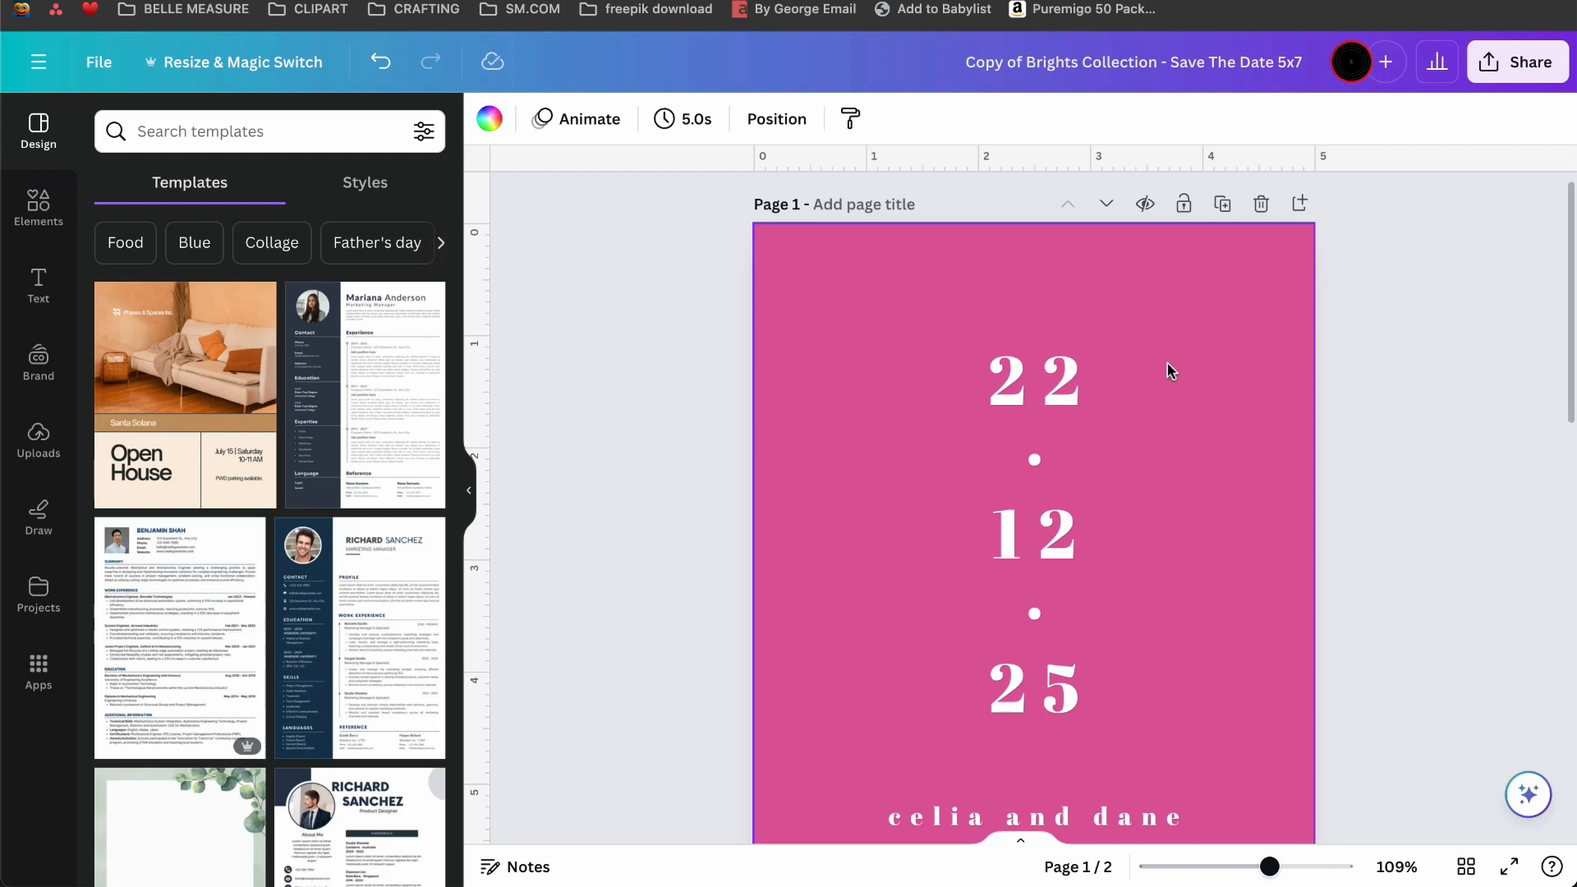
# Change the colour of the pink background shape on page 1 to black.
pyautogui.click(1169, 298)
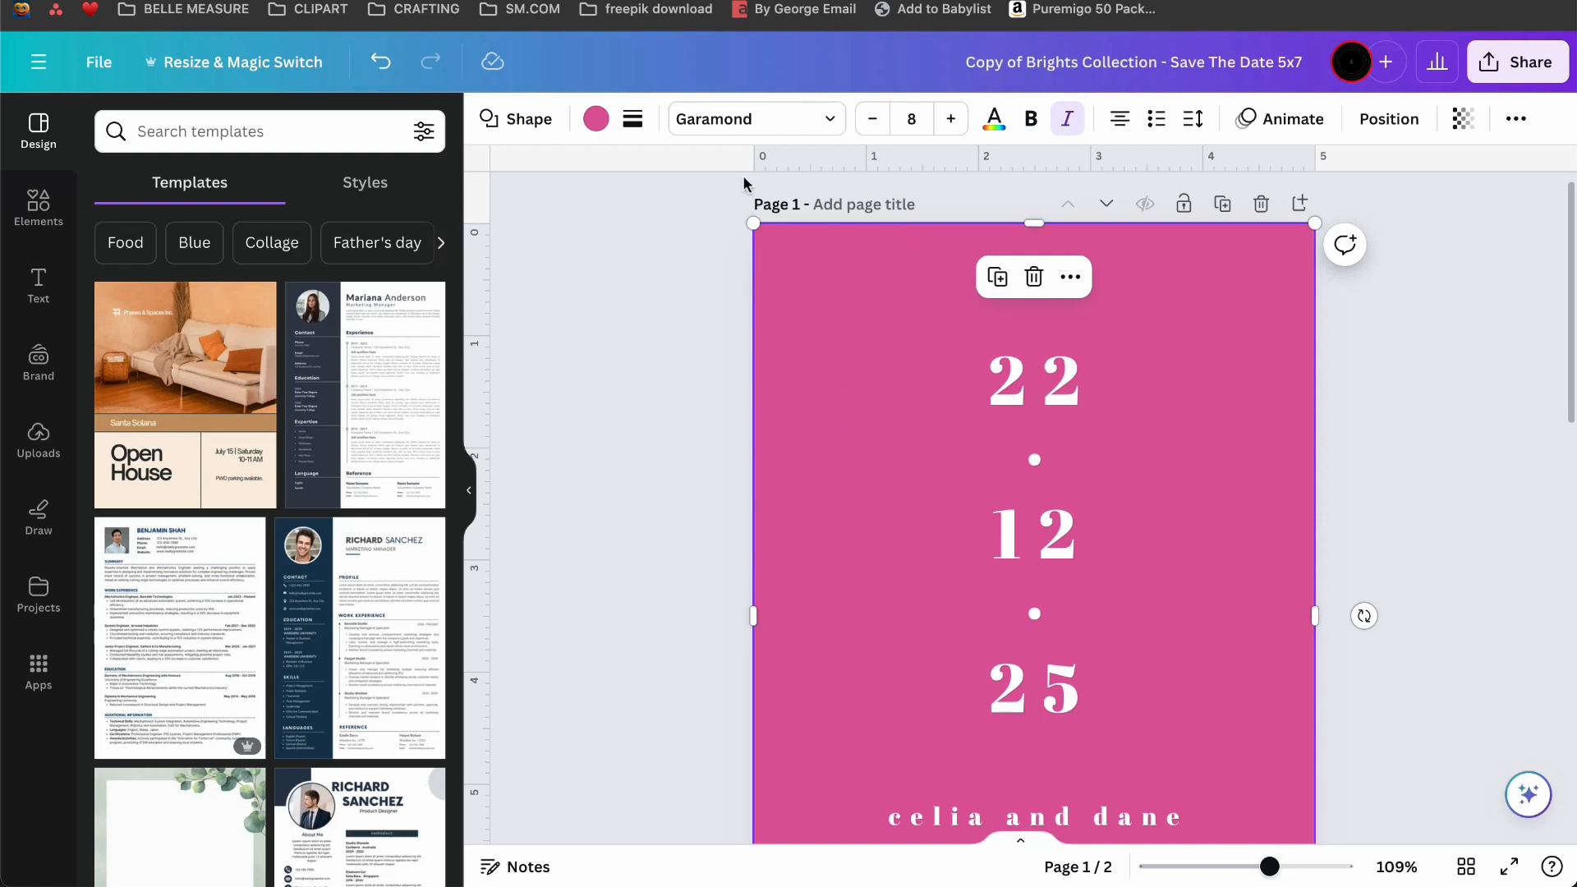
pyautogui.click(1475, 432)
pyautogui.click(1252, 302)
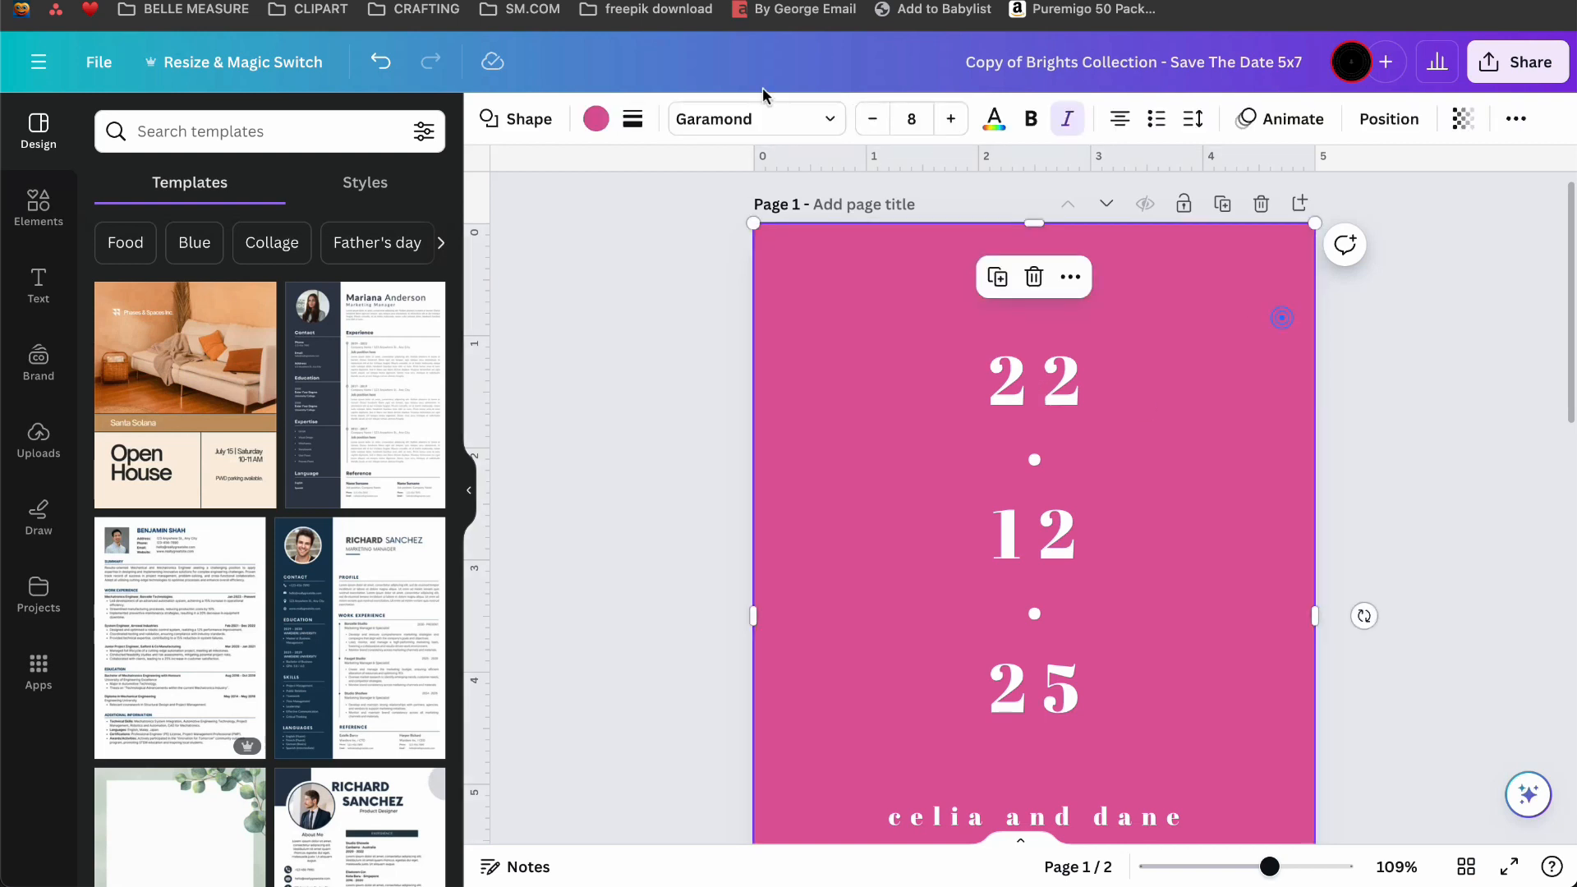
pyautogui.click(598, 122)
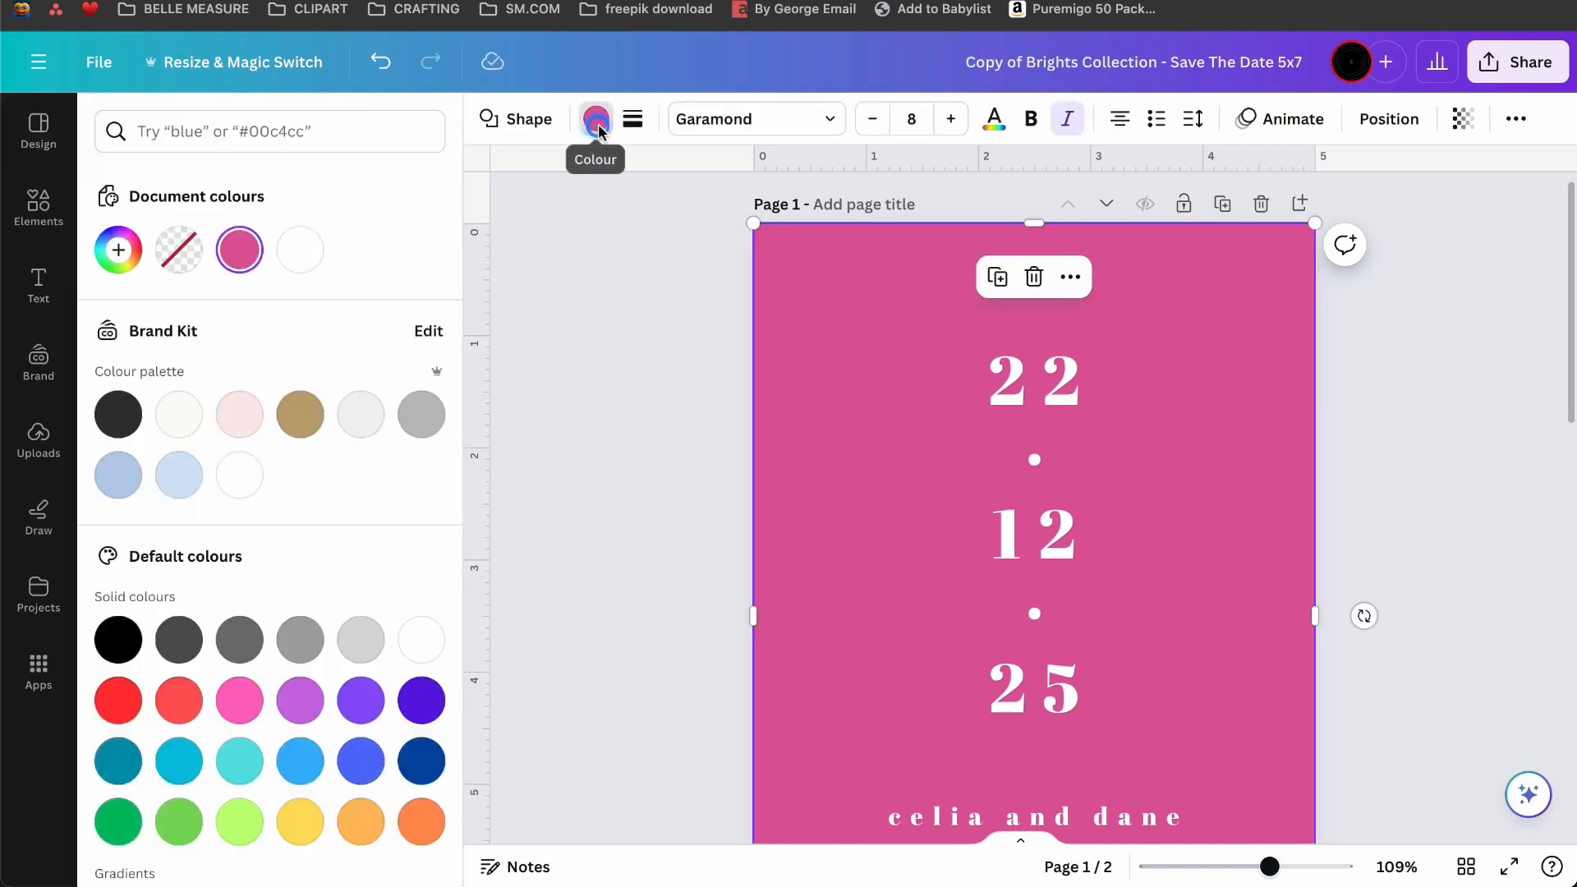
pyautogui.click(118, 641)
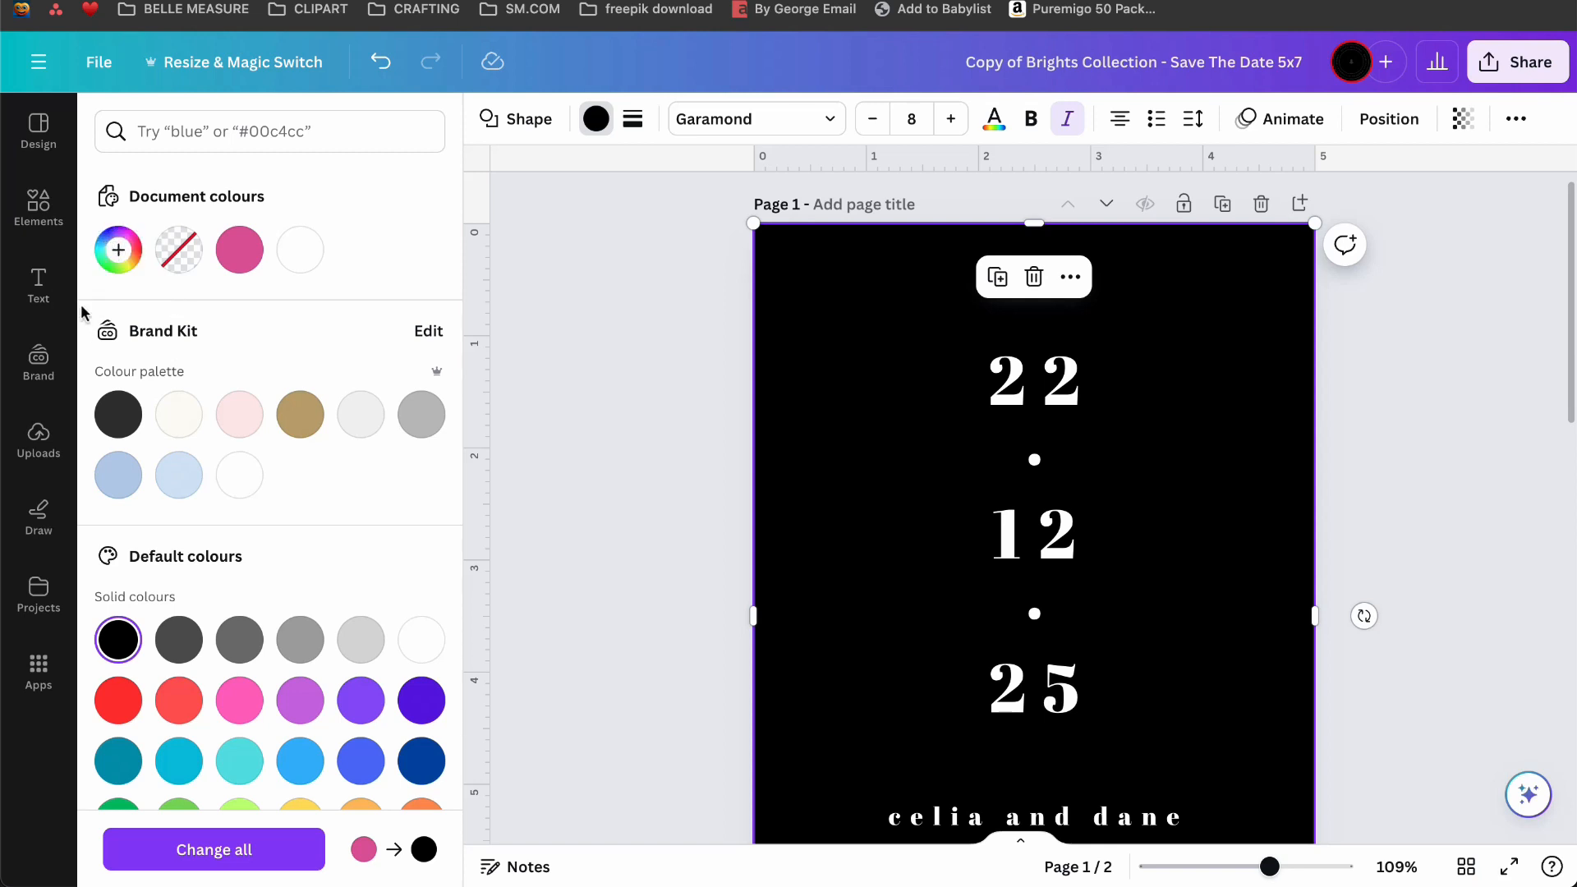
# Try the custom dark red #860F0F on page 1's background shape and return it to black.
pyautogui.click(118, 251)
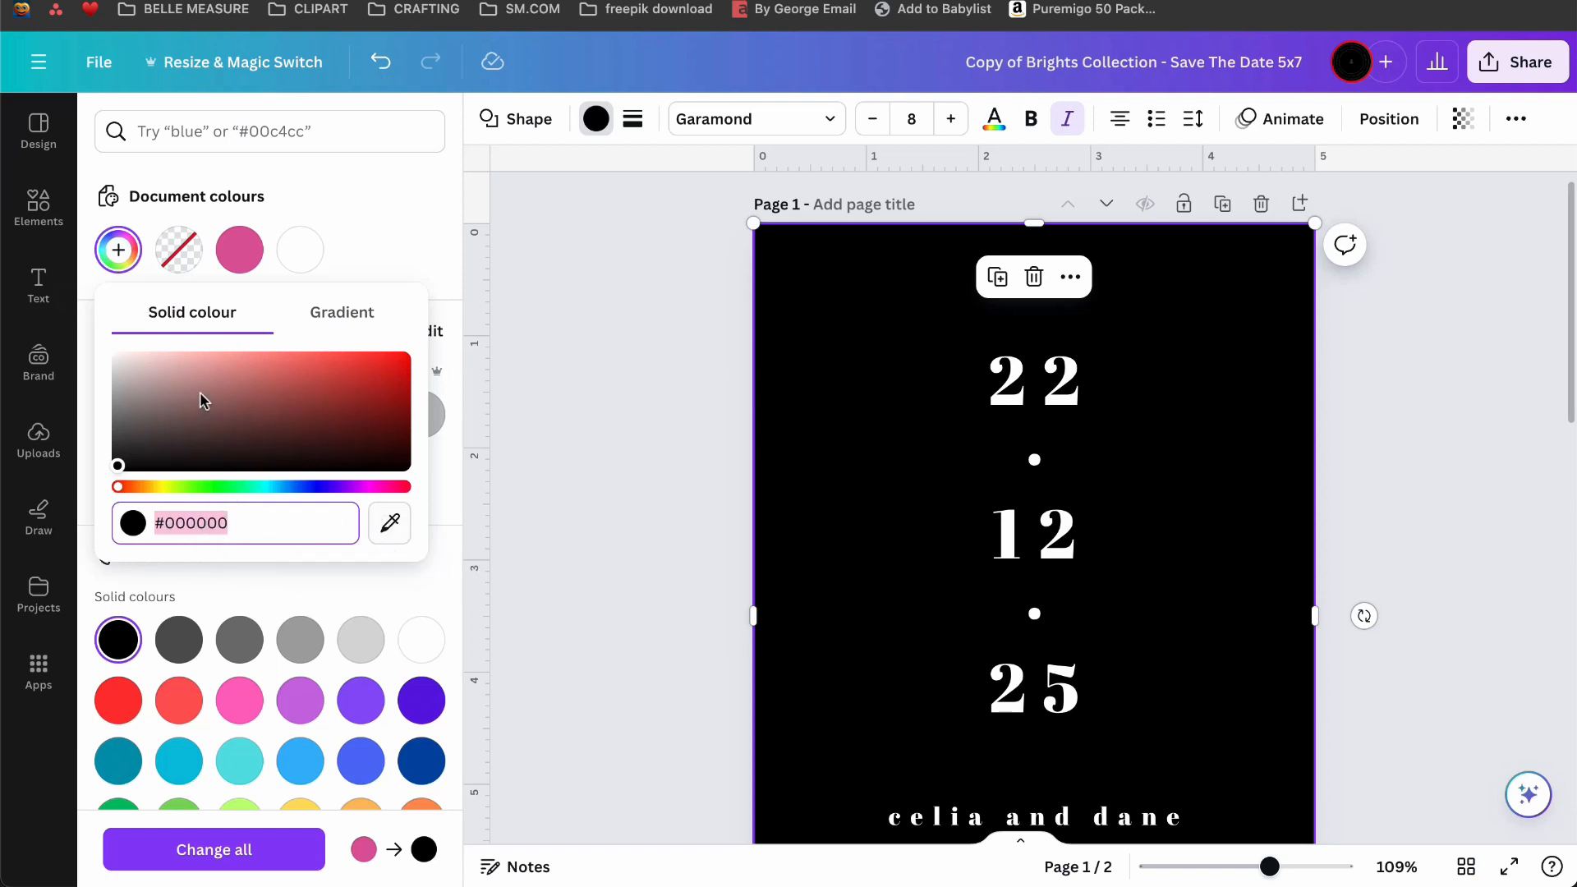
pyautogui.moveTo(202, 399); pyautogui.dragTo(378, 408)
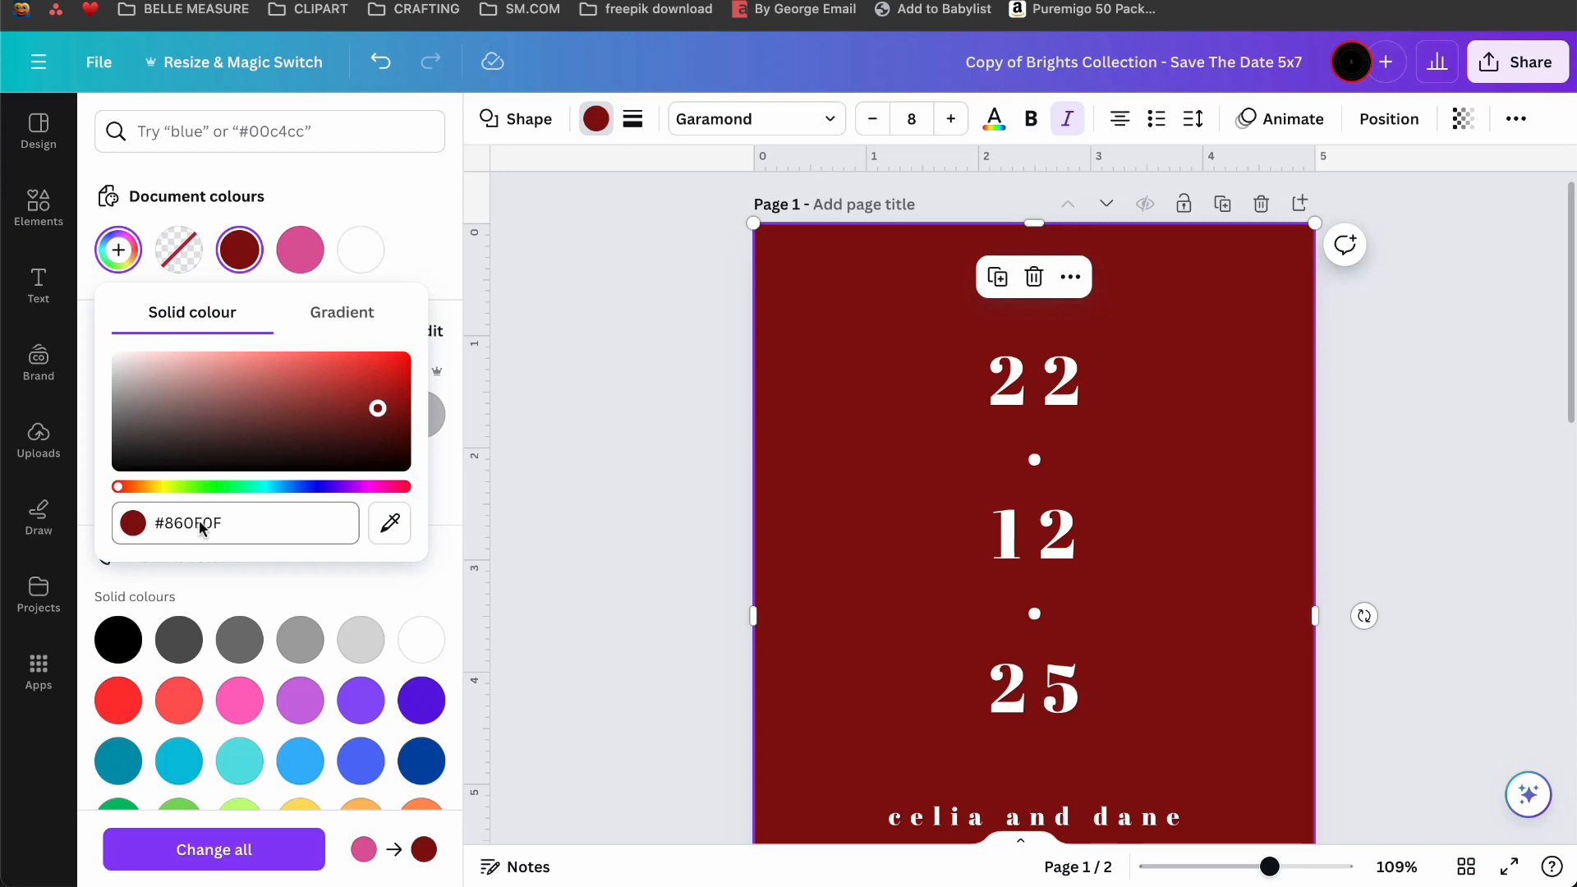
pyautogui.click(118, 640)
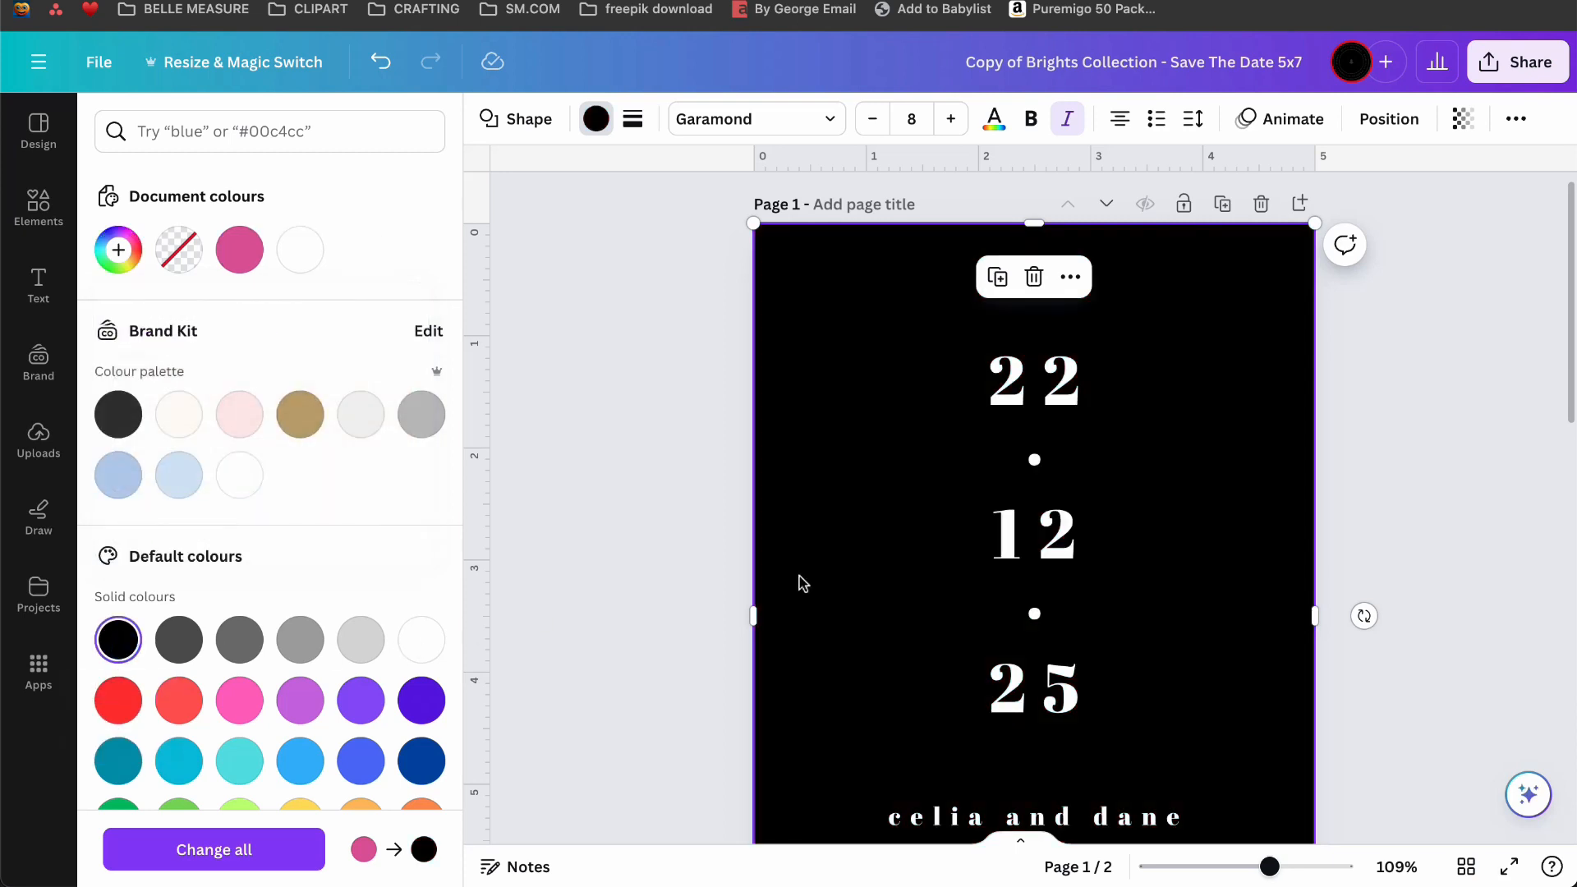
# Change the font of the vertical date text on page 1 to Garamond.
pyautogui.scroll(-3, 801, 581)
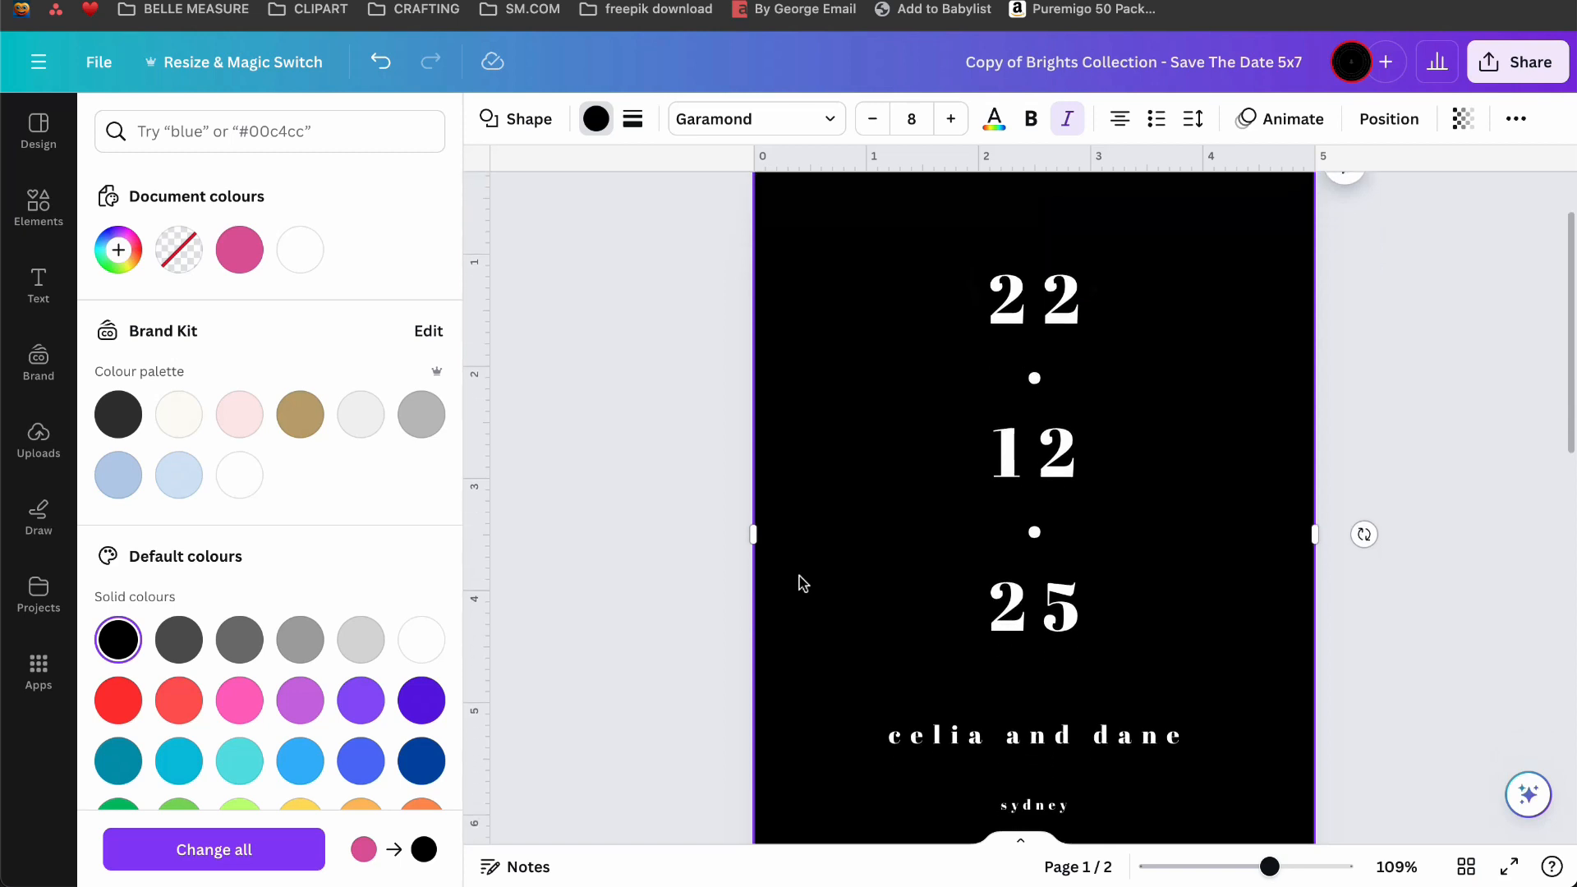
pyautogui.scroll(4, 1179, 556)
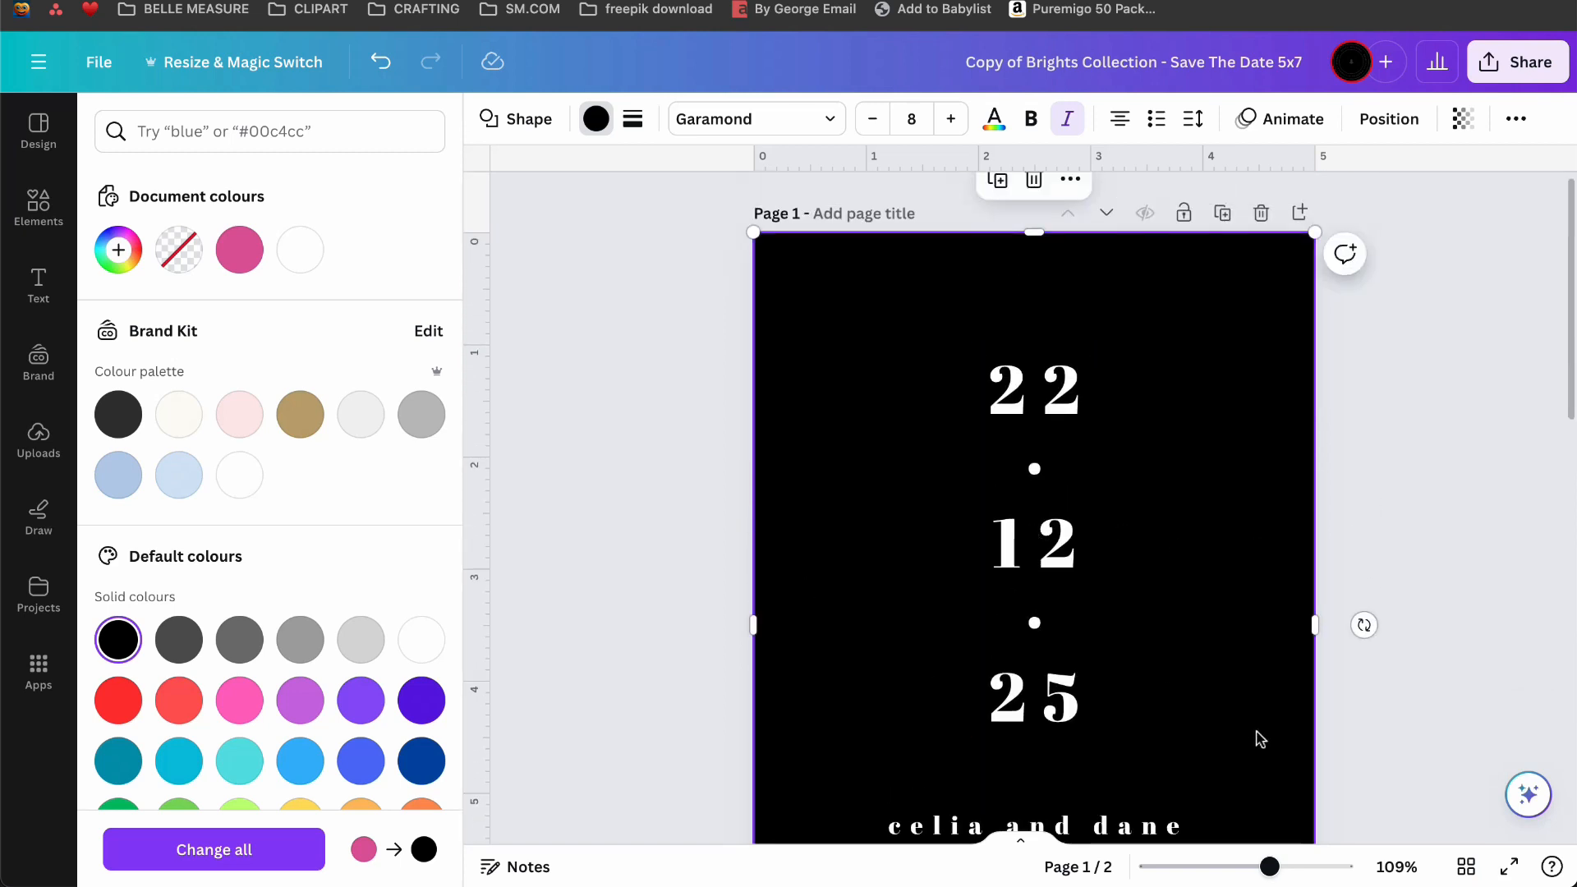
pyautogui.click(1028, 409)
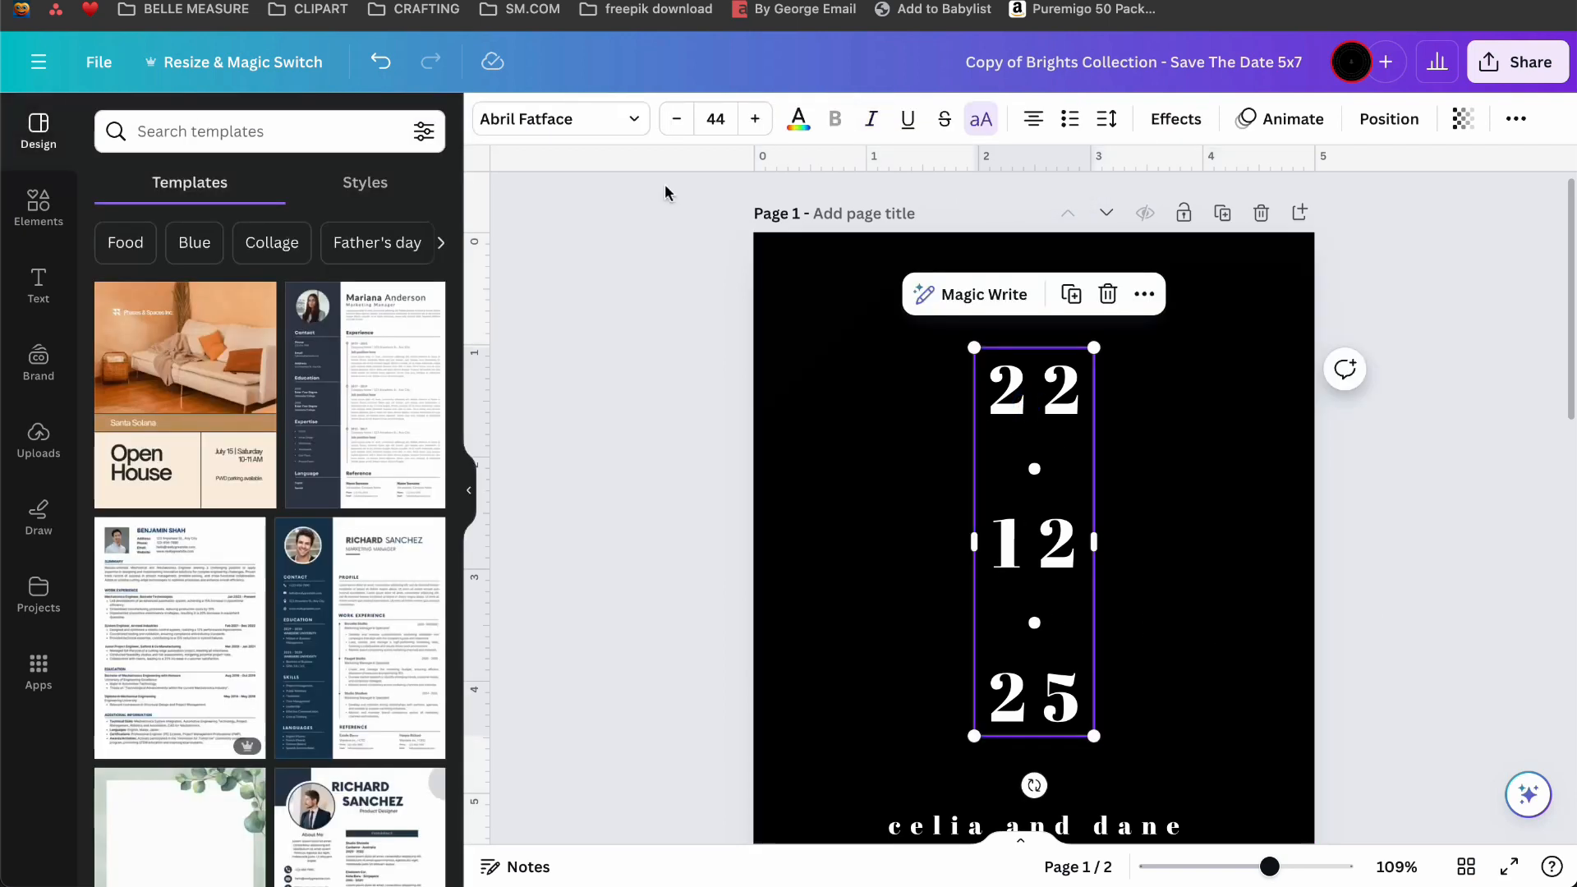
pyautogui.click(636, 120)
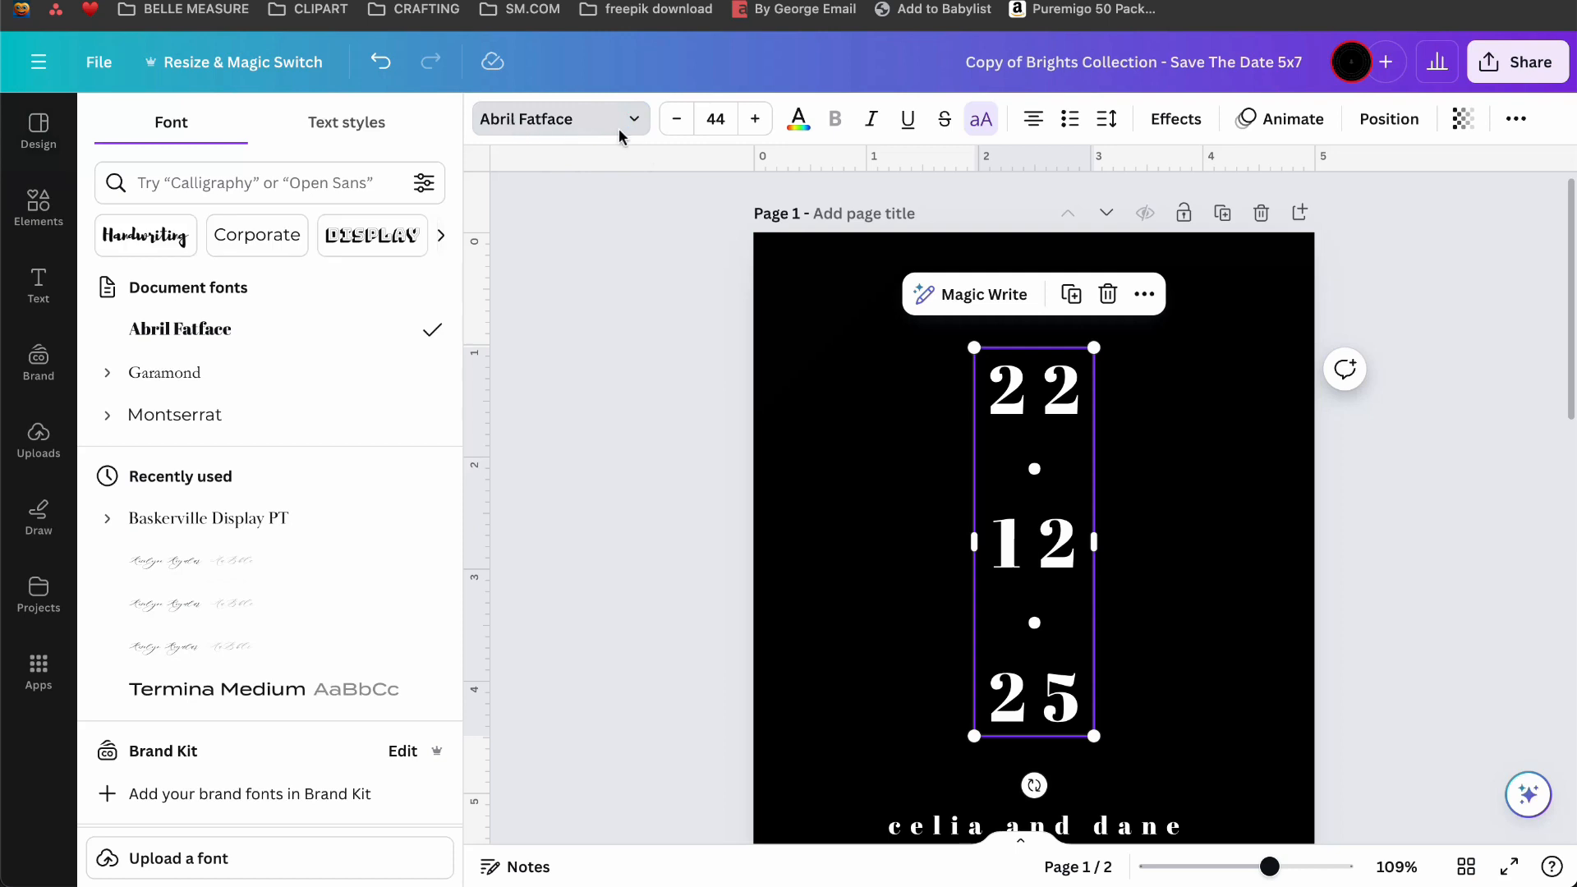
pyautogui.click(284, 387)
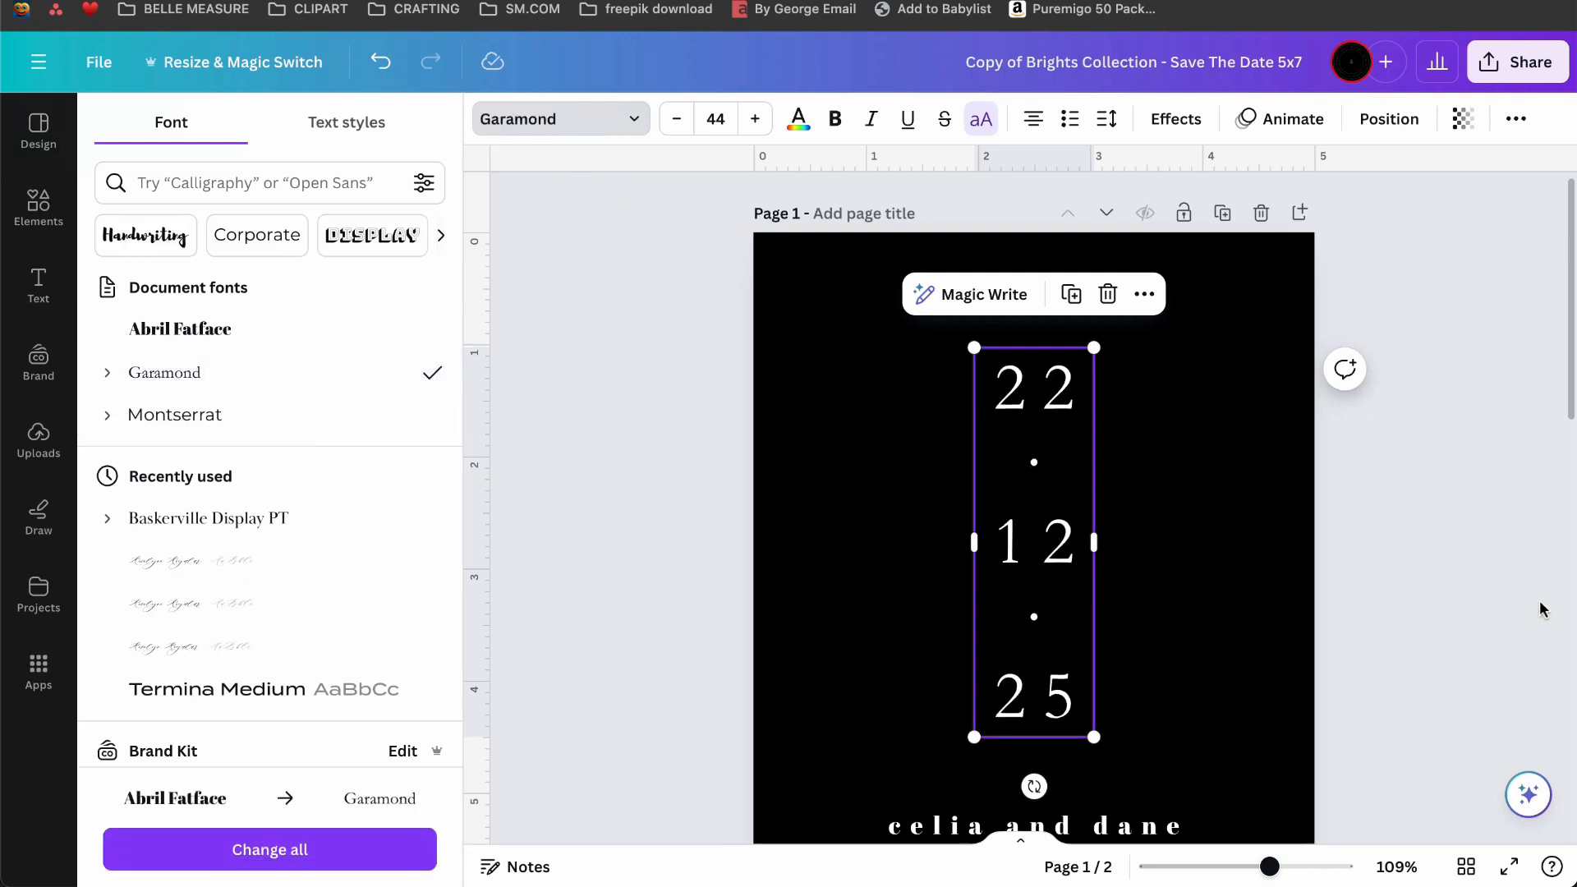
# Replace both dots between the date numbers on page 1 with slashes.
pyautogui.doubleClick(1033, 464)
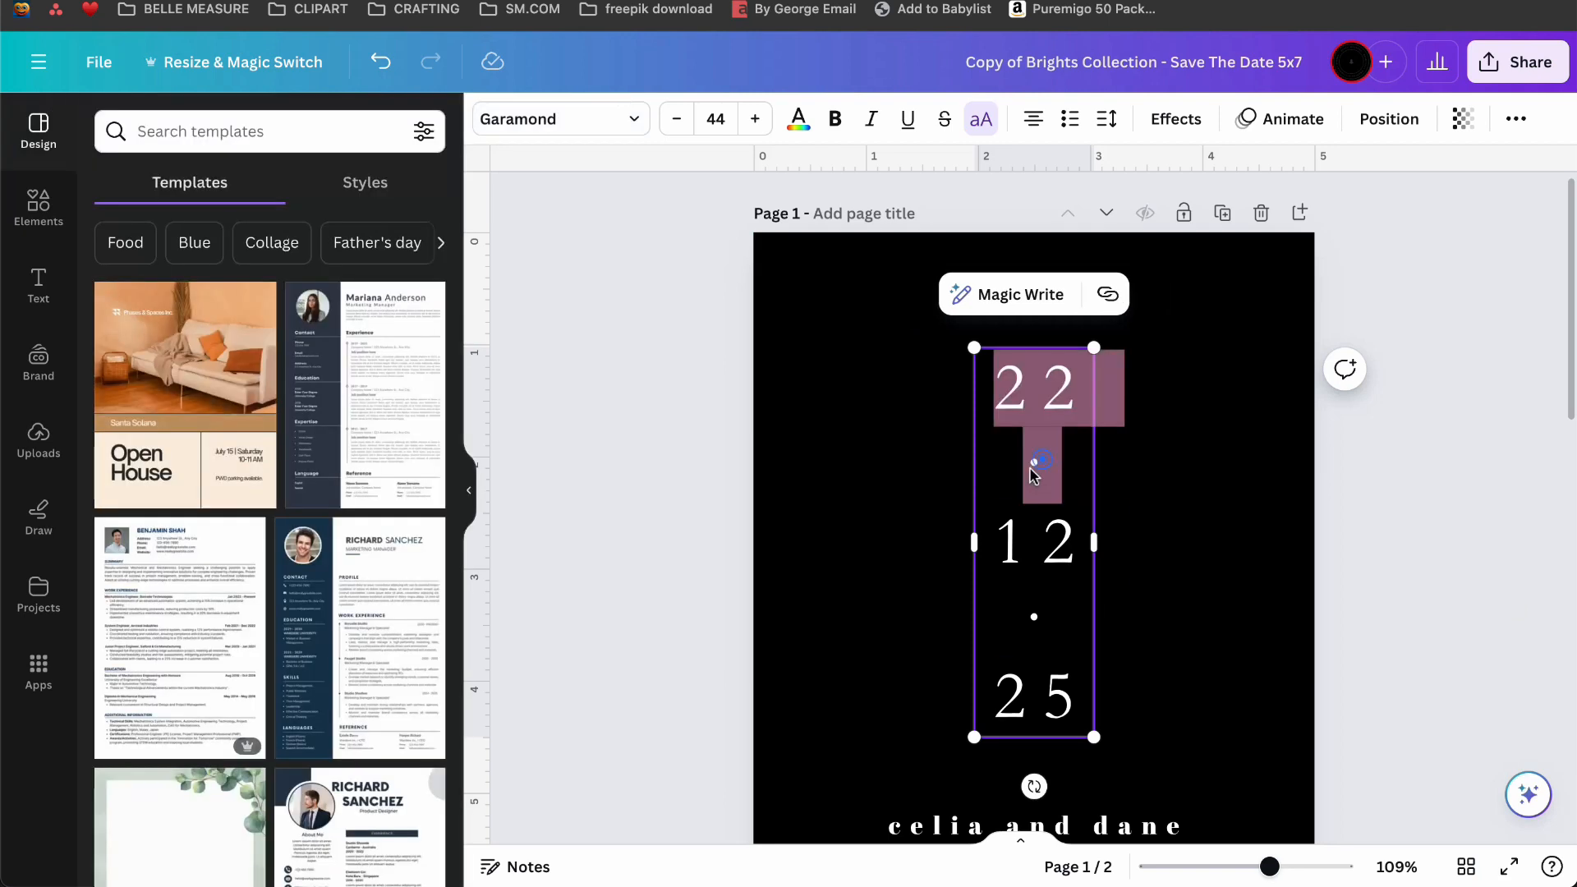
pyautogui.click(1034, 465)
pyautogui.doubleClick(1032, 462)
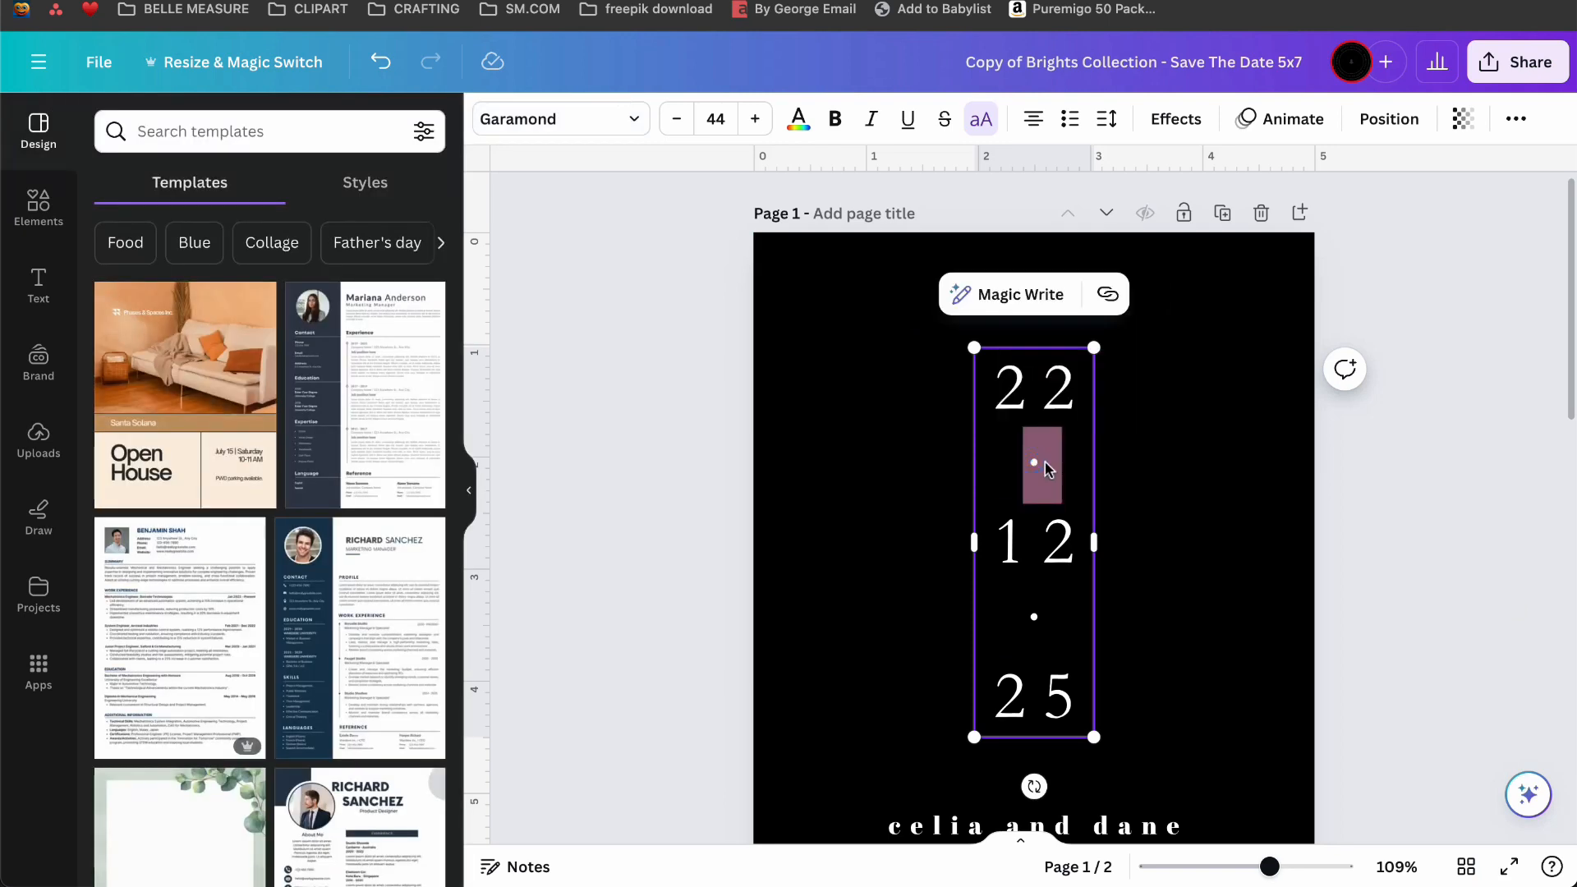
pyautogui.write('/')
pyautogui.click(1046, 622)
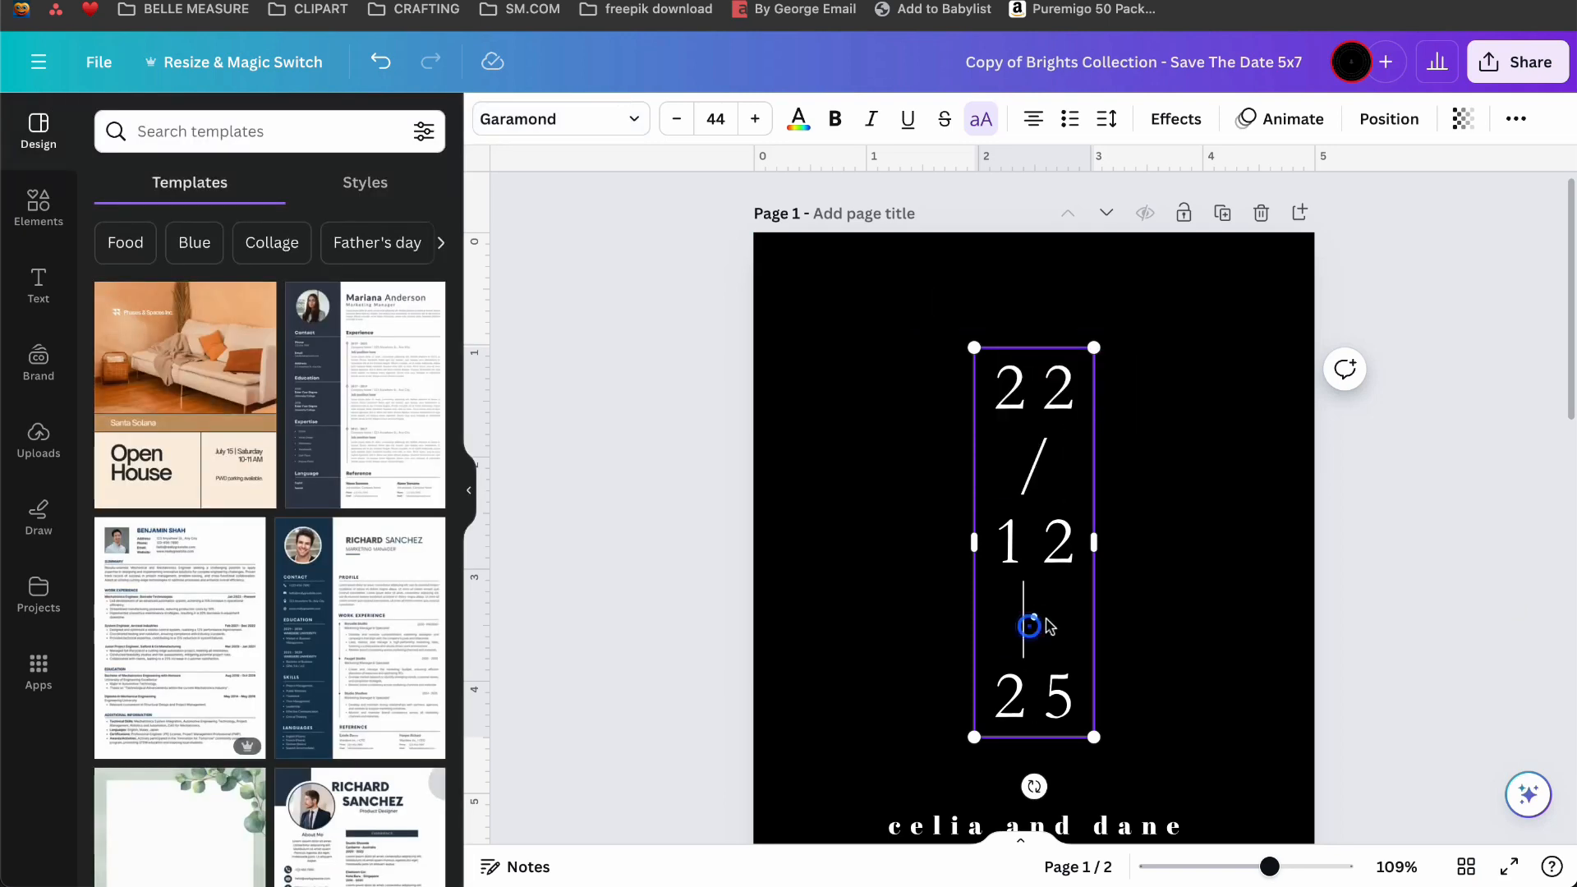
pyautogui.doubleClick(1047, 625)
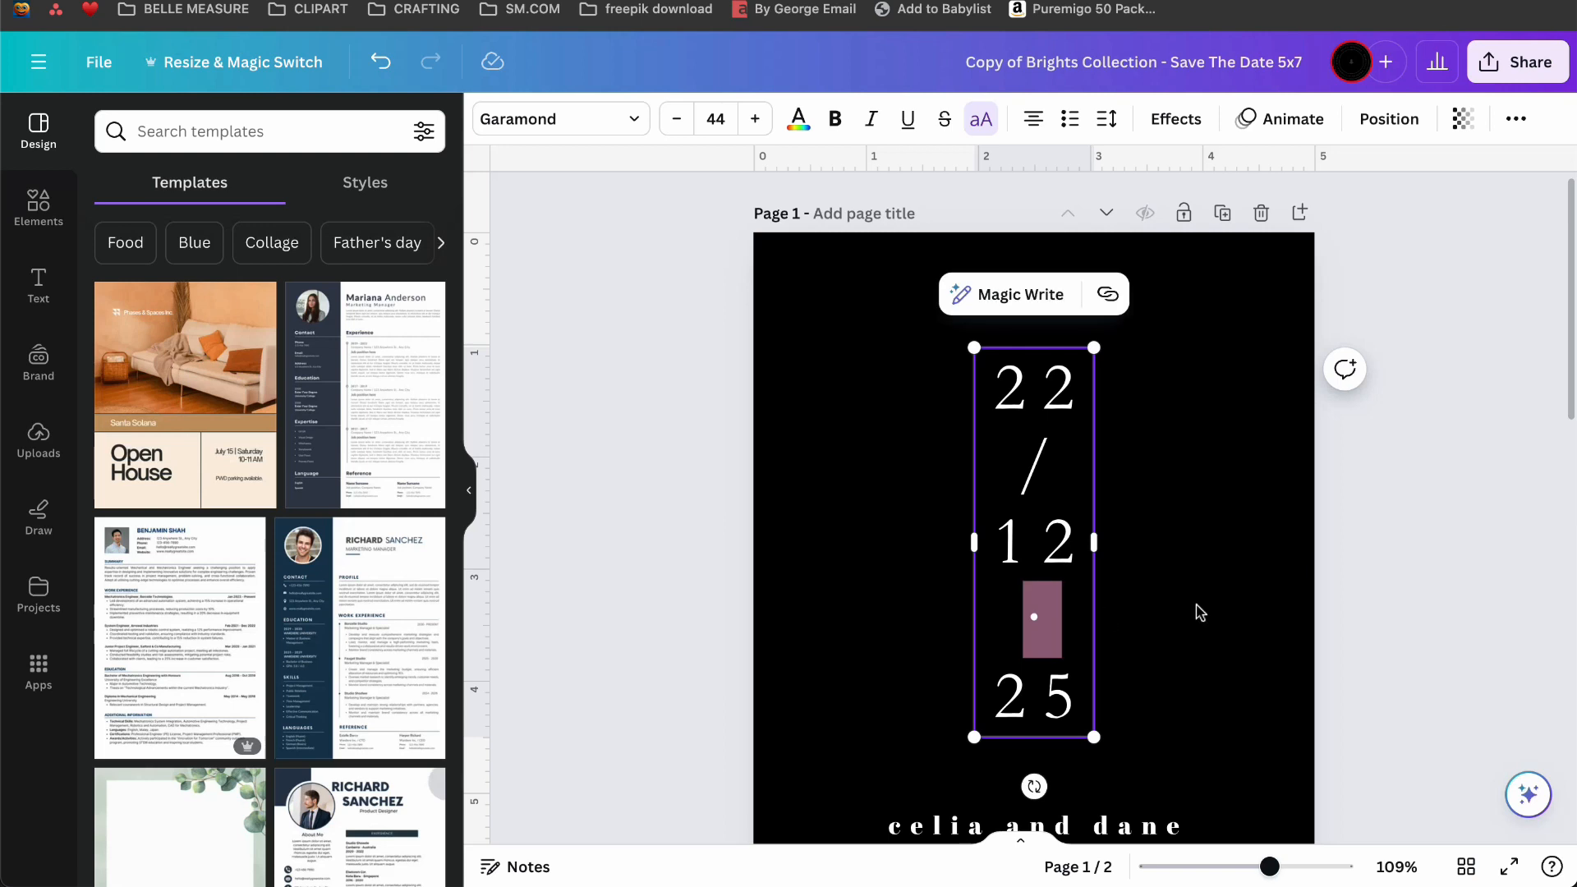
pyautogui.write('/')
pyautogui.click(1470, 621)
pyautogui.scroll(-1, 1470, 621)
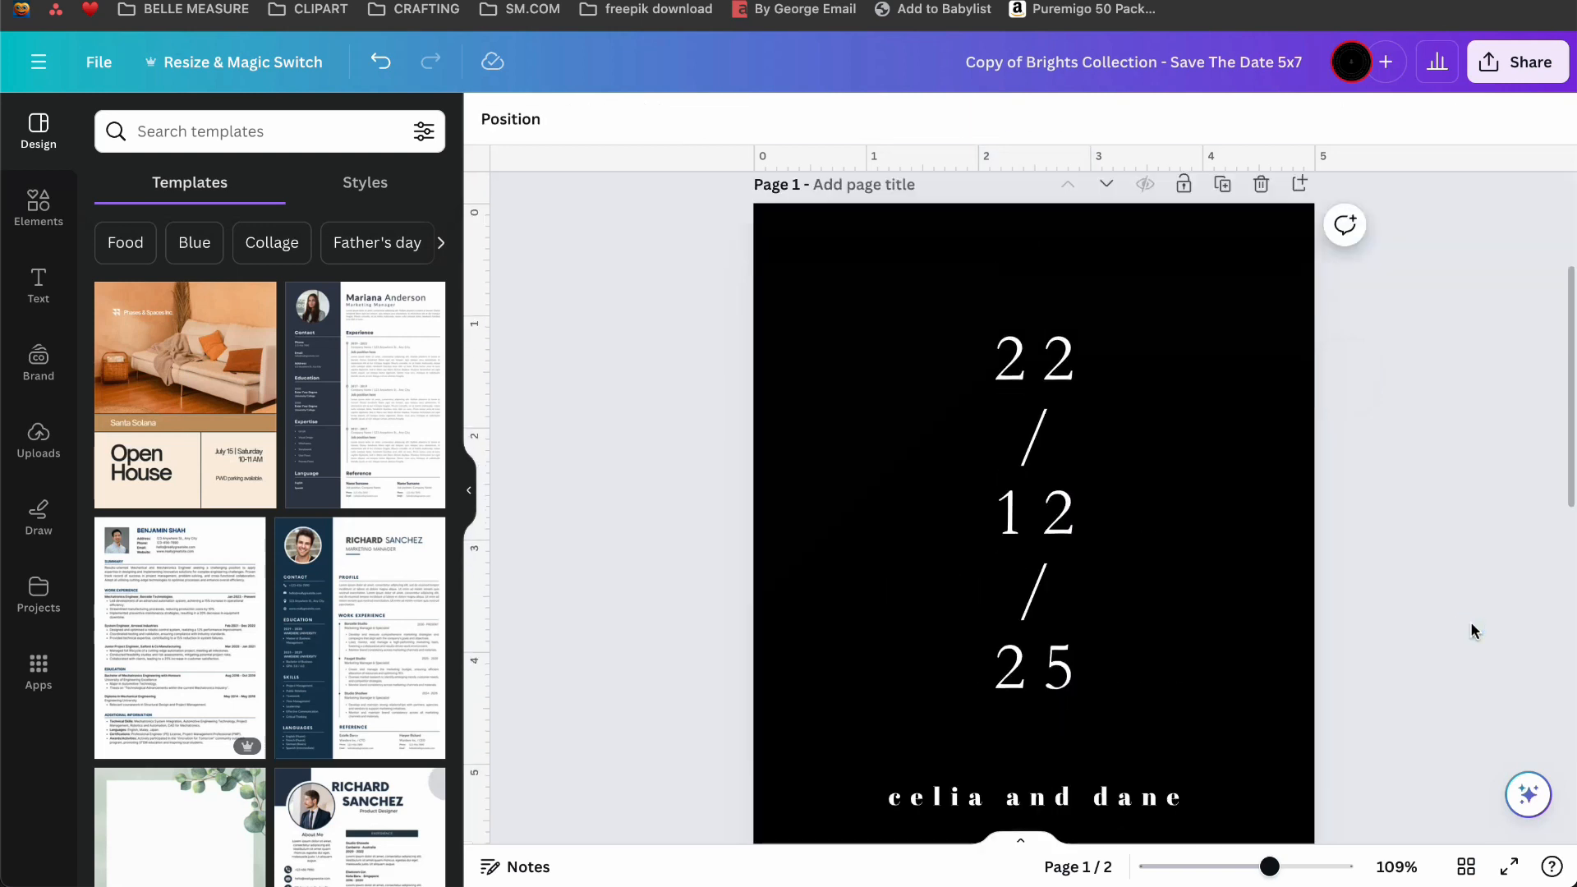
pyautogui.scroll(1, 1471, 621)
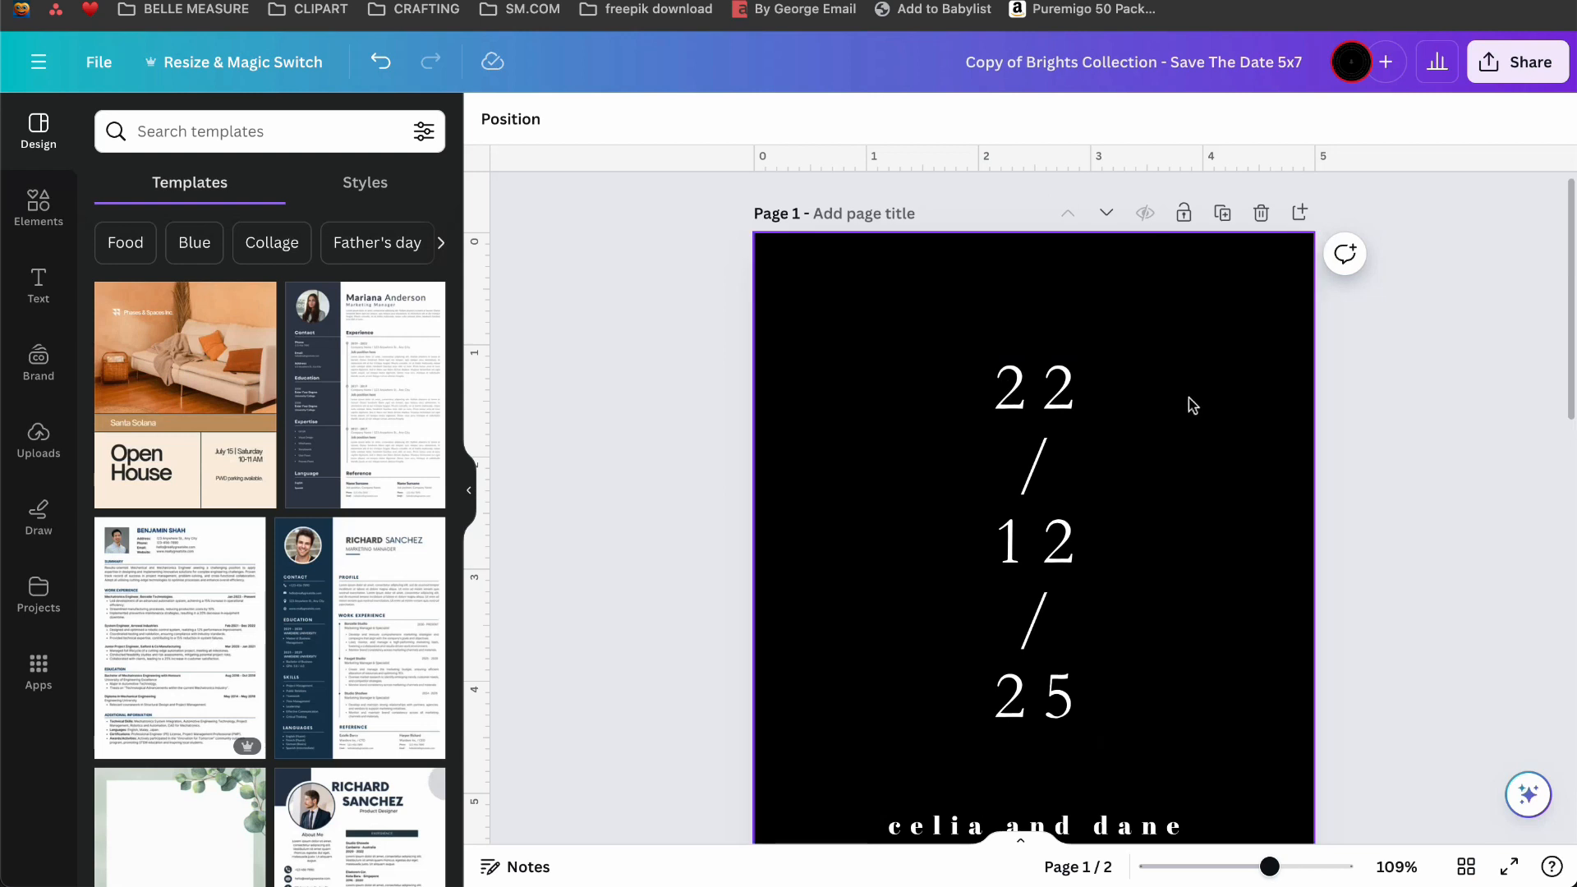
# Change the first two numbers of the date on page 1 to 04 and 11.
pyautogui.click(1055, 398)
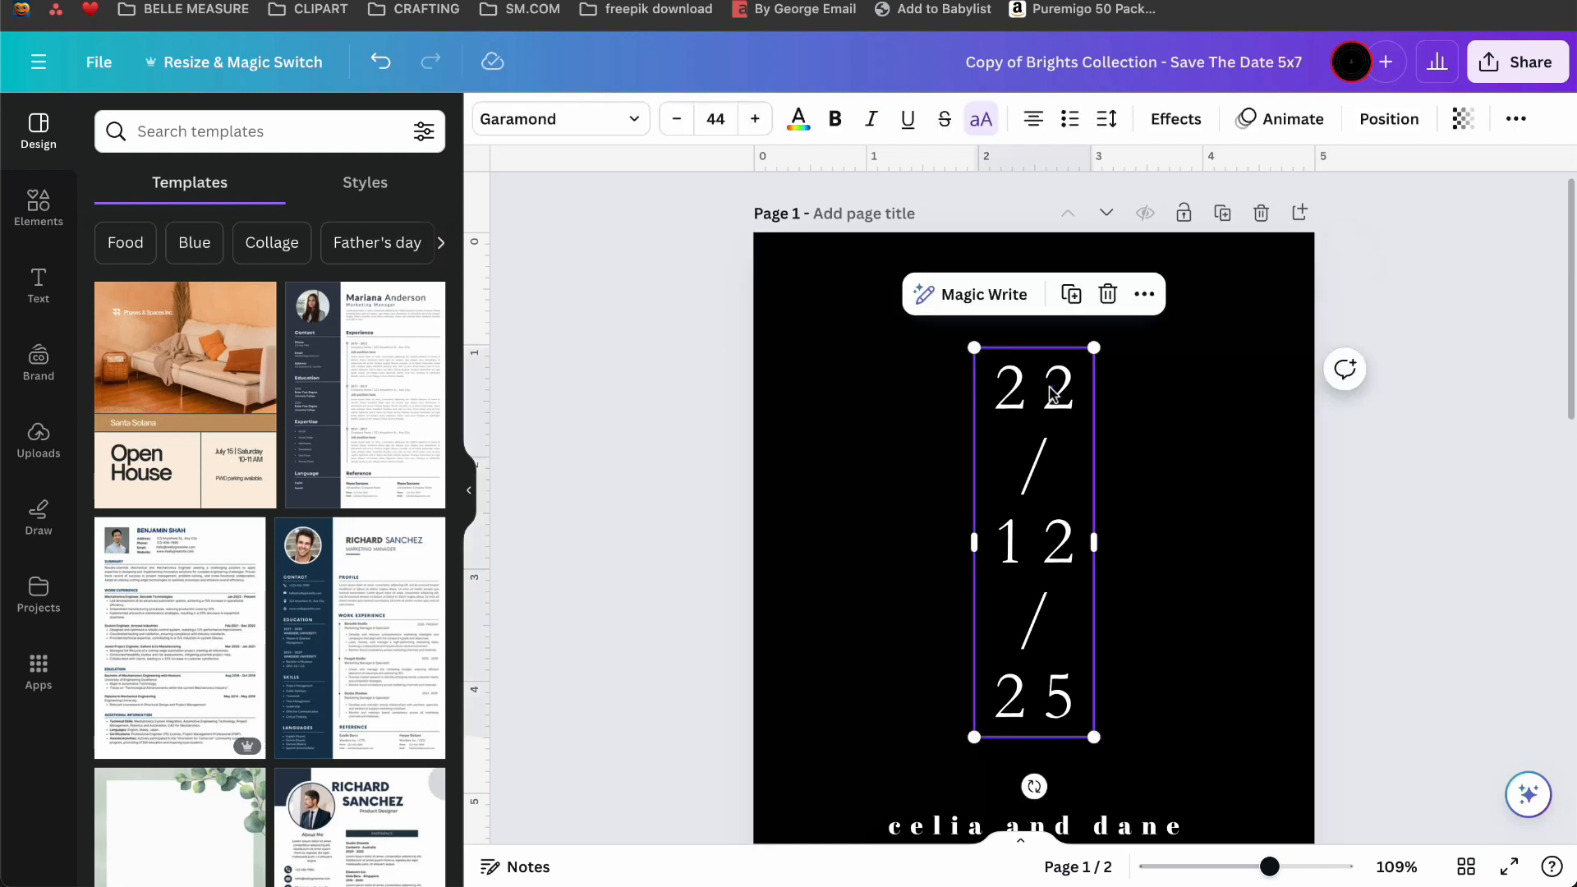
pyautogui.click(1036, 401)
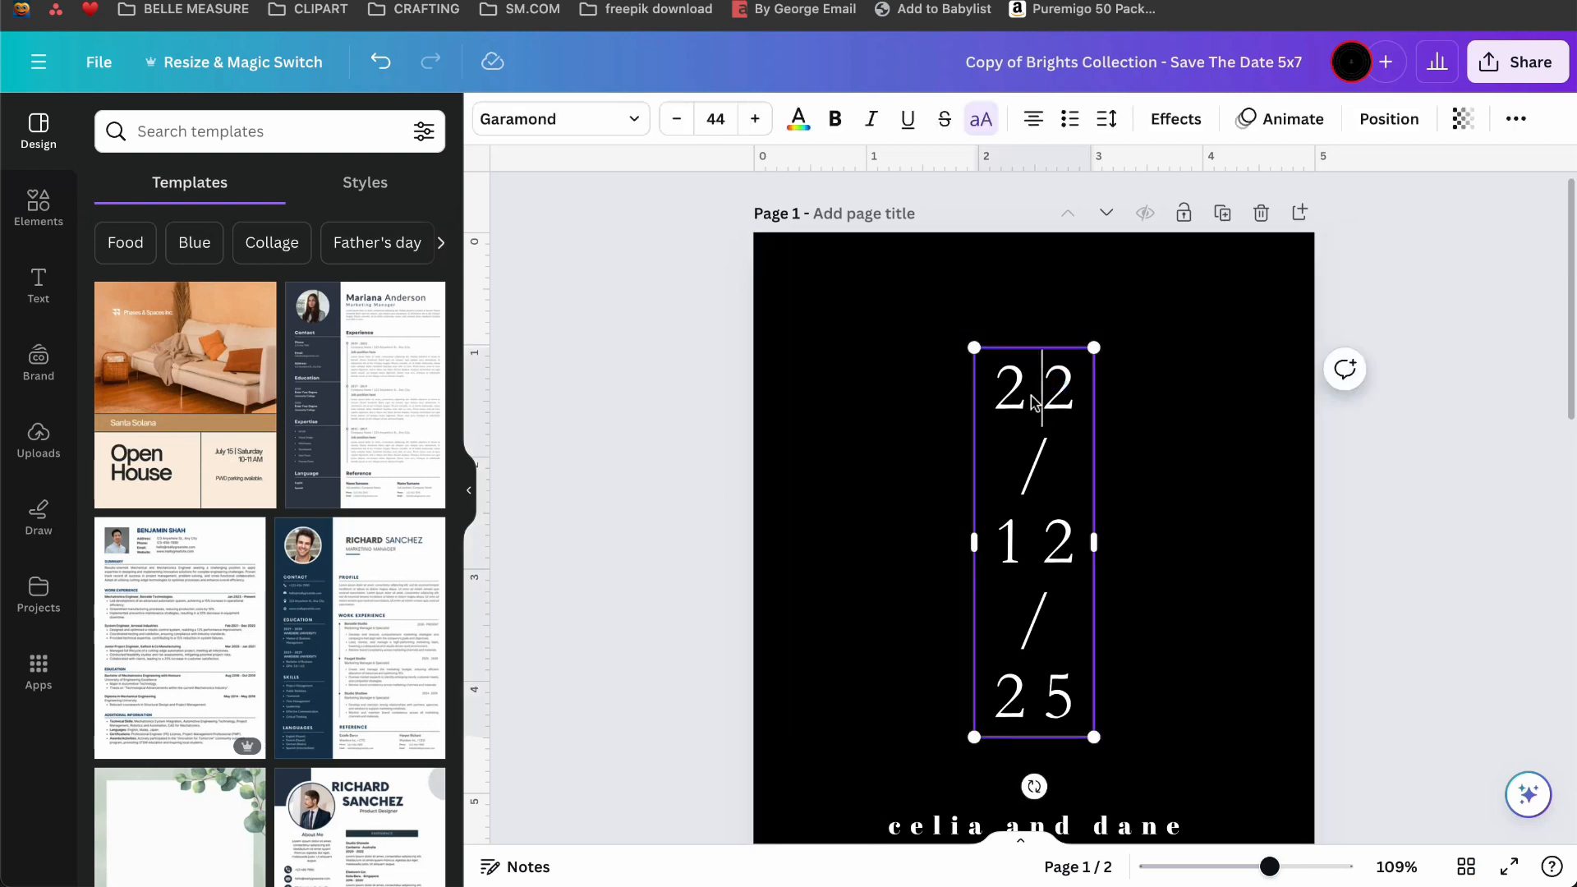
pyautogui.doubleClick(1033, 402)
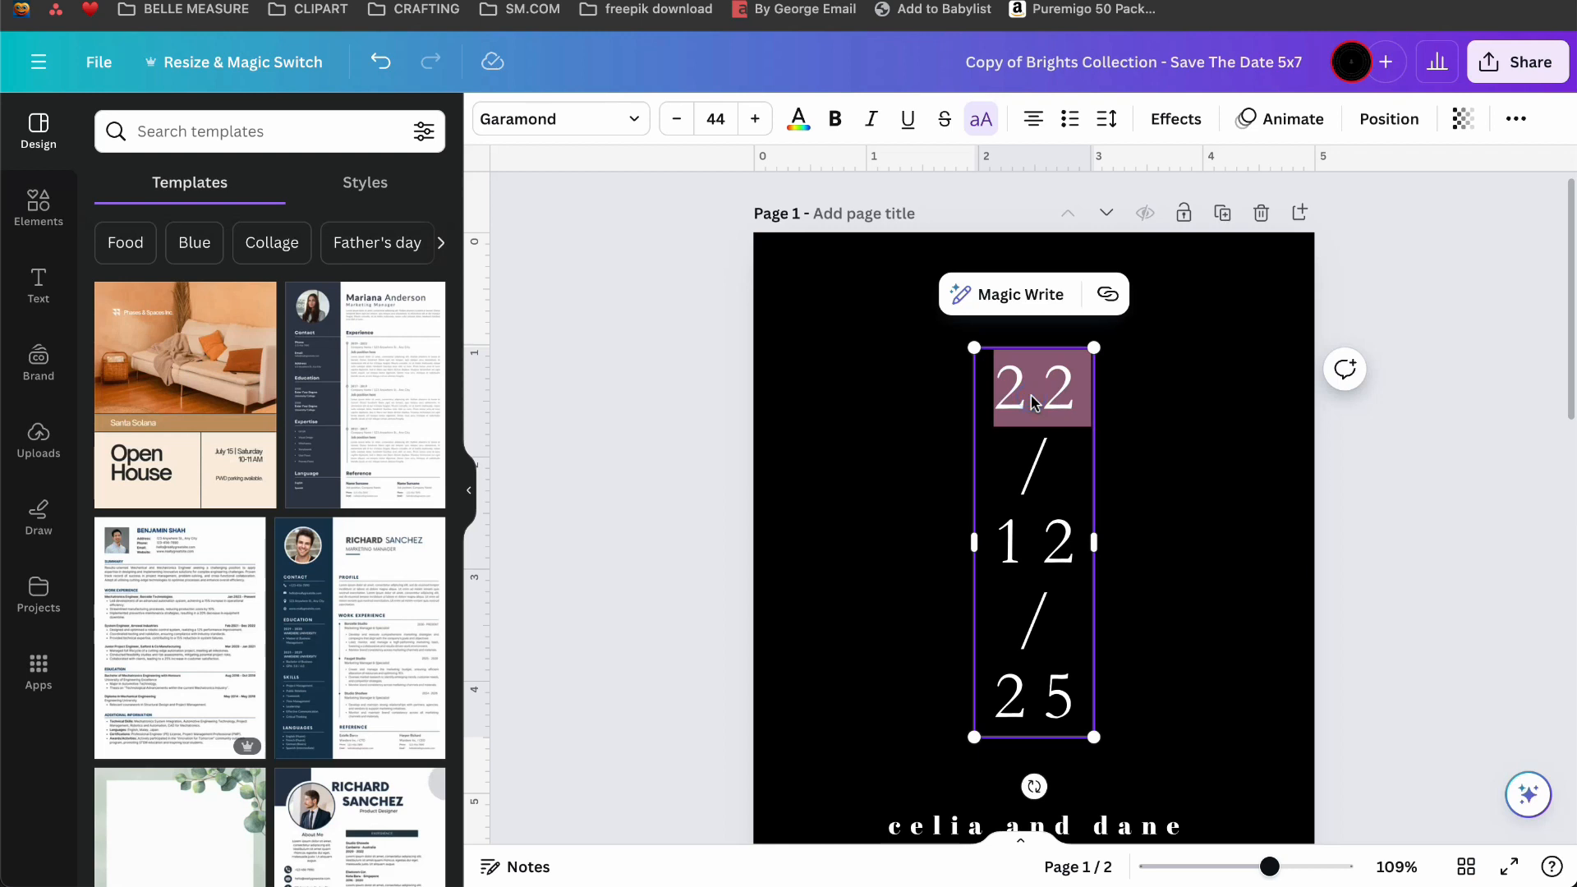
pyautogui.write('04')
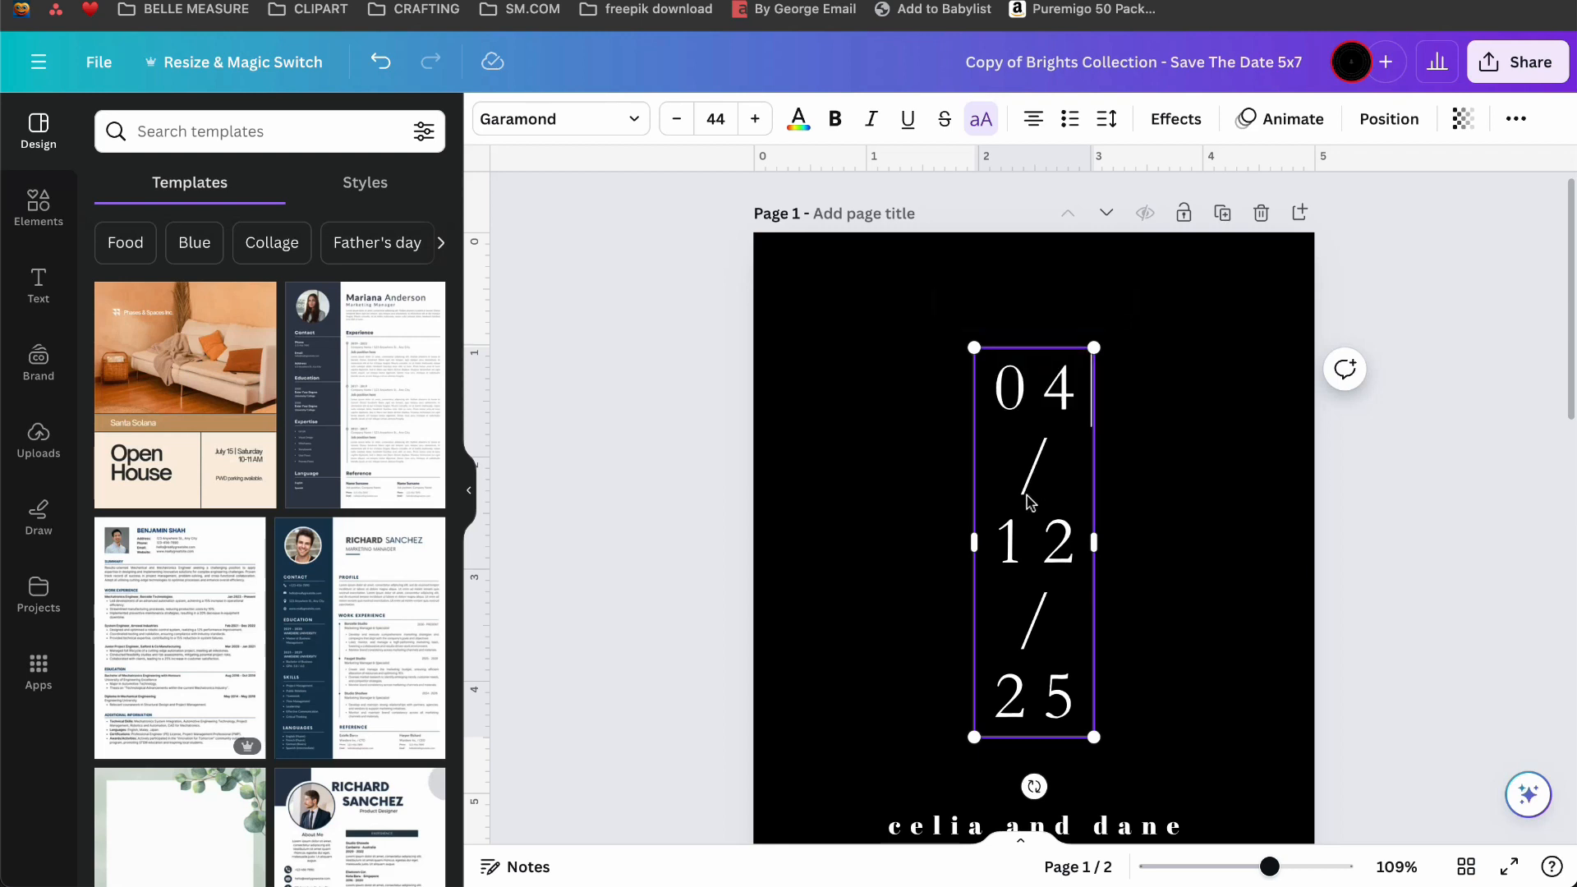
pyautogui.doubleClick(1025, 540)
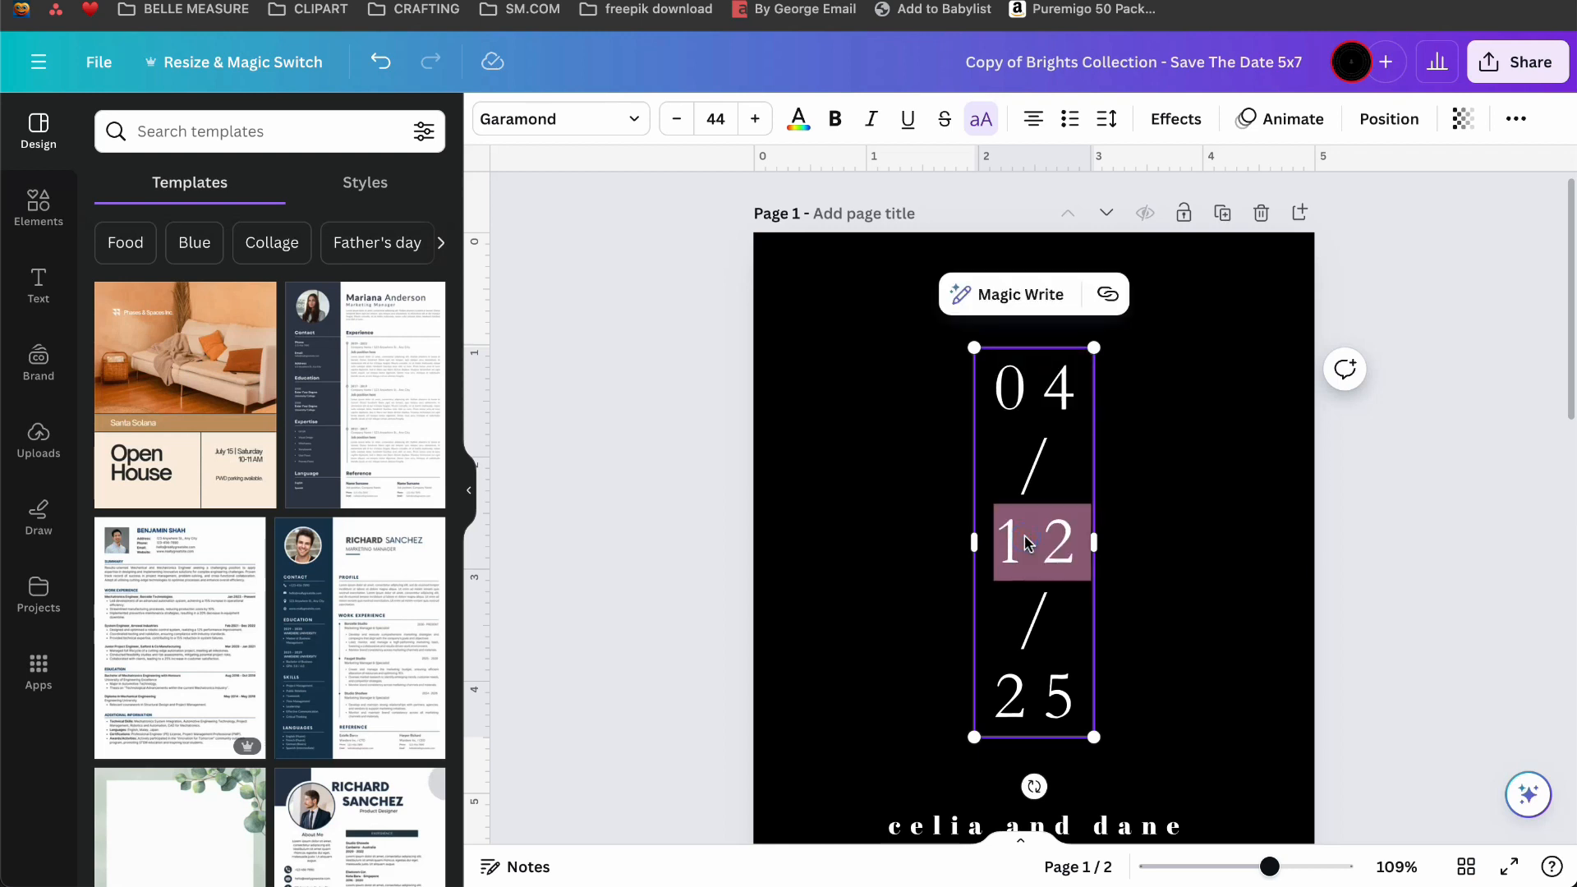
pyautogui.write('2')
pyautogui.press('BackSpace')
pyautogui.write('11')
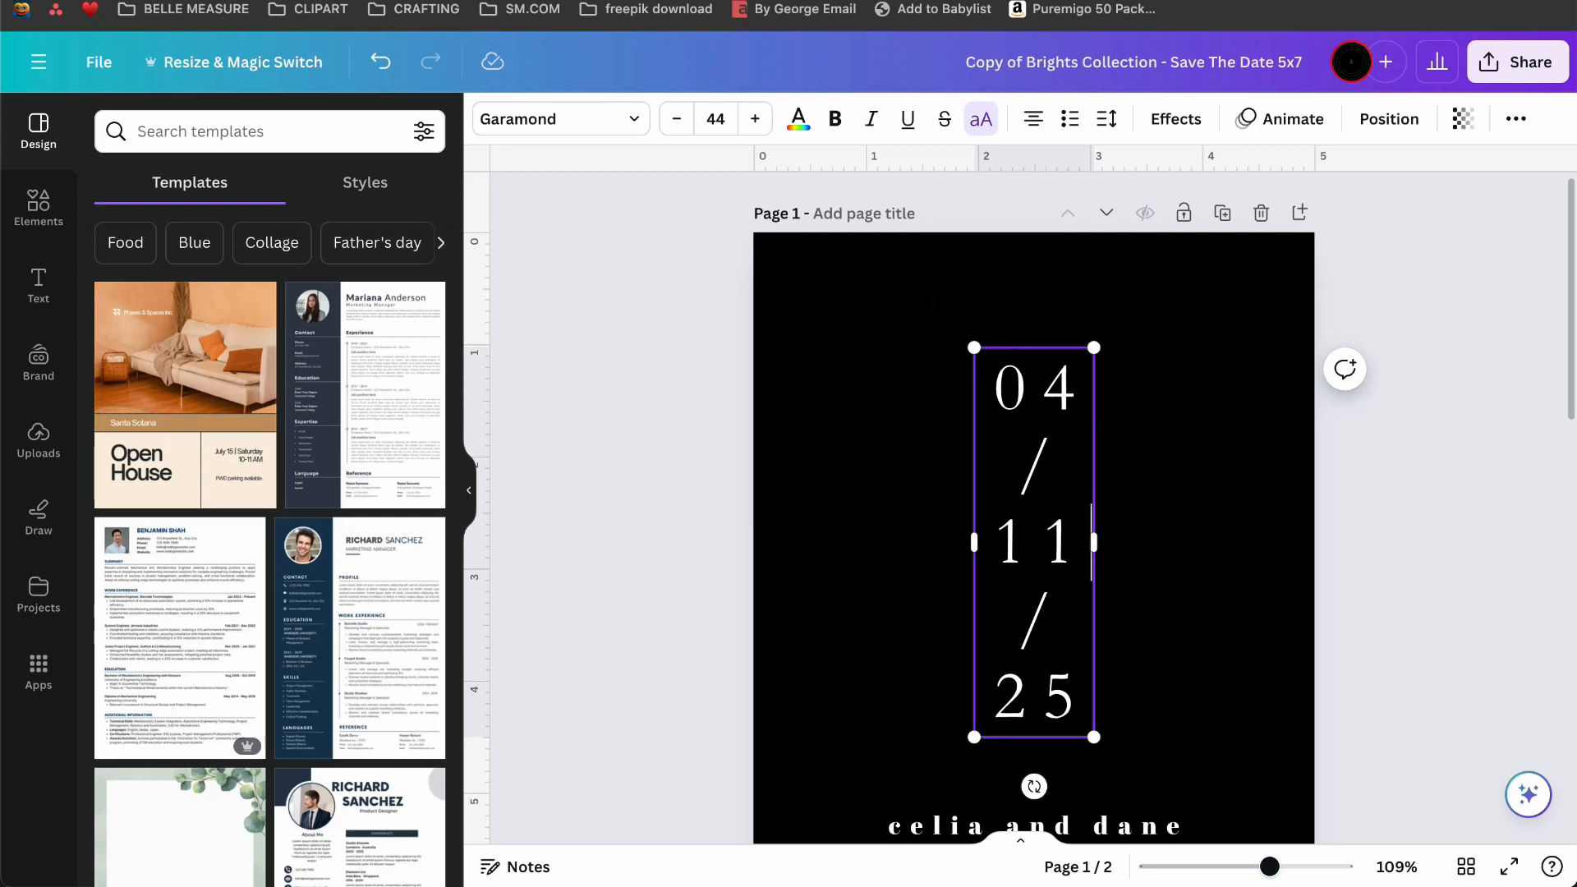
# Change the last number of the date on page 1 to 26.
pyautogui.click(1063, 707)
pyautogui.click(1072, 704)
pyautogui.press('BackSpace')
pyautogui.write('6')
pyautogui.click(1165, 705)
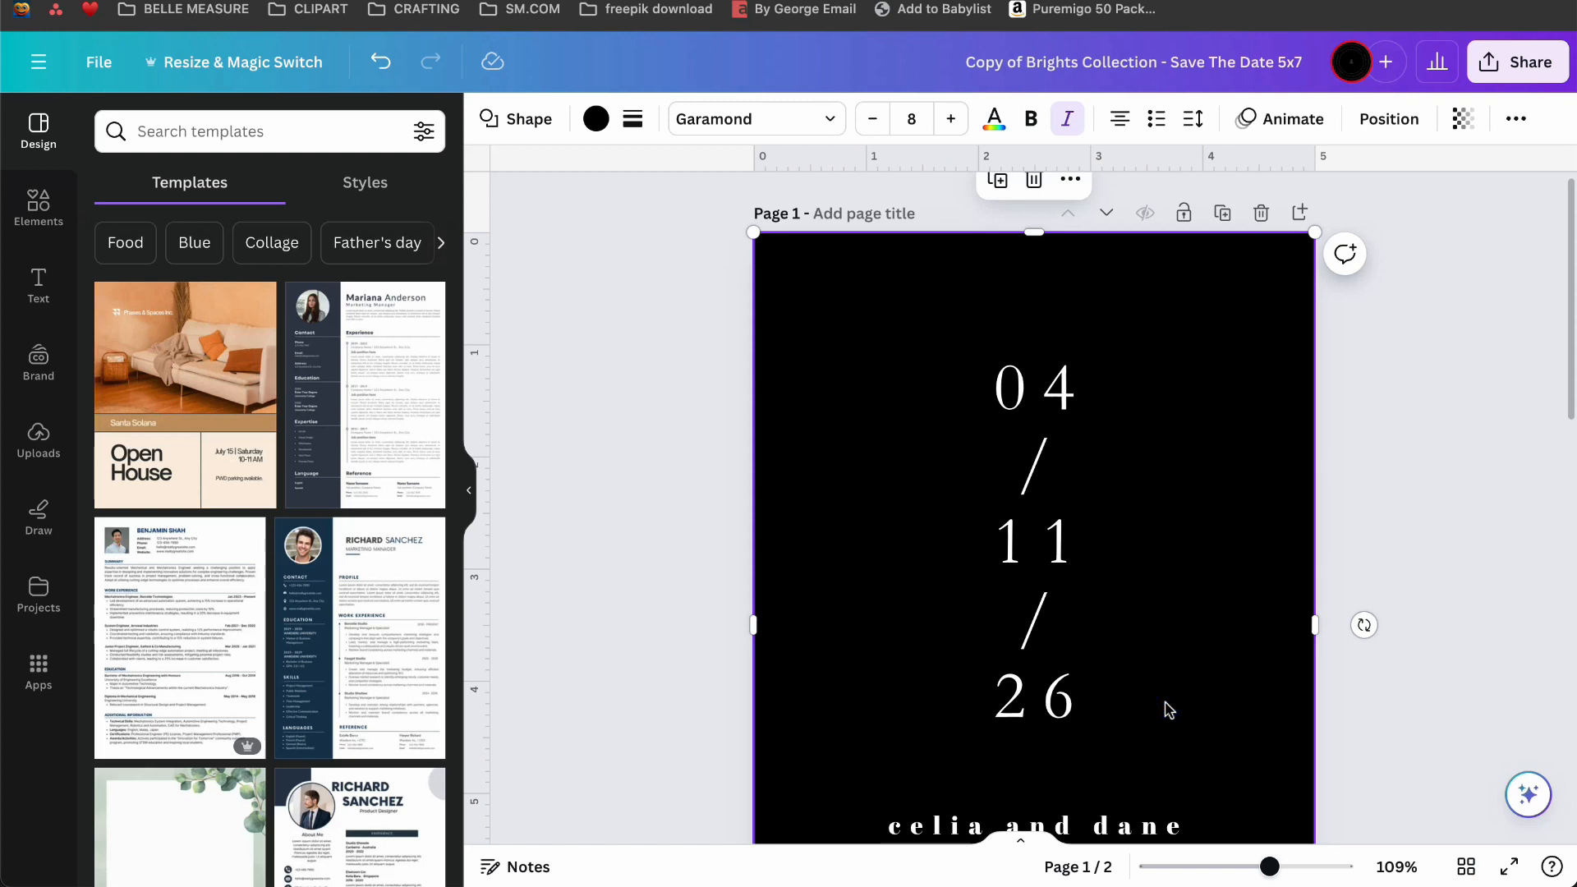
# Set the couple's names line below the date on page 1 to bold Garamond.
pyautogui.scroll(-3, 1169, 709)
pyautogui.scroll(3, 1169, 709)
pyautogui.click(1047, 824)
pyautogui.scroll(-3, 1226, 668)
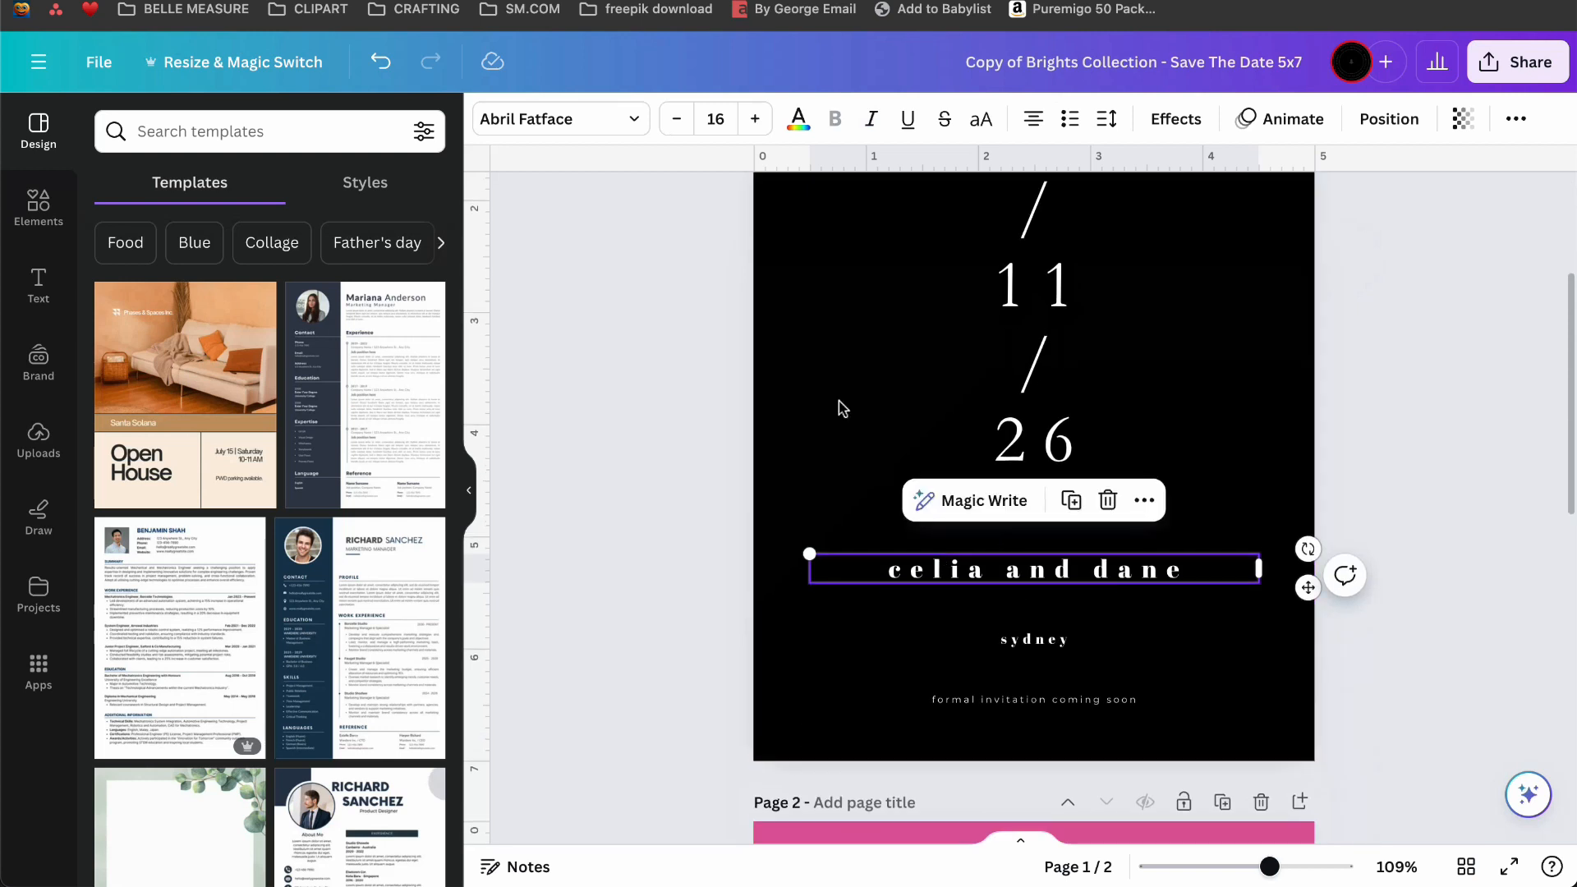
pyautogui.click(528, 119)
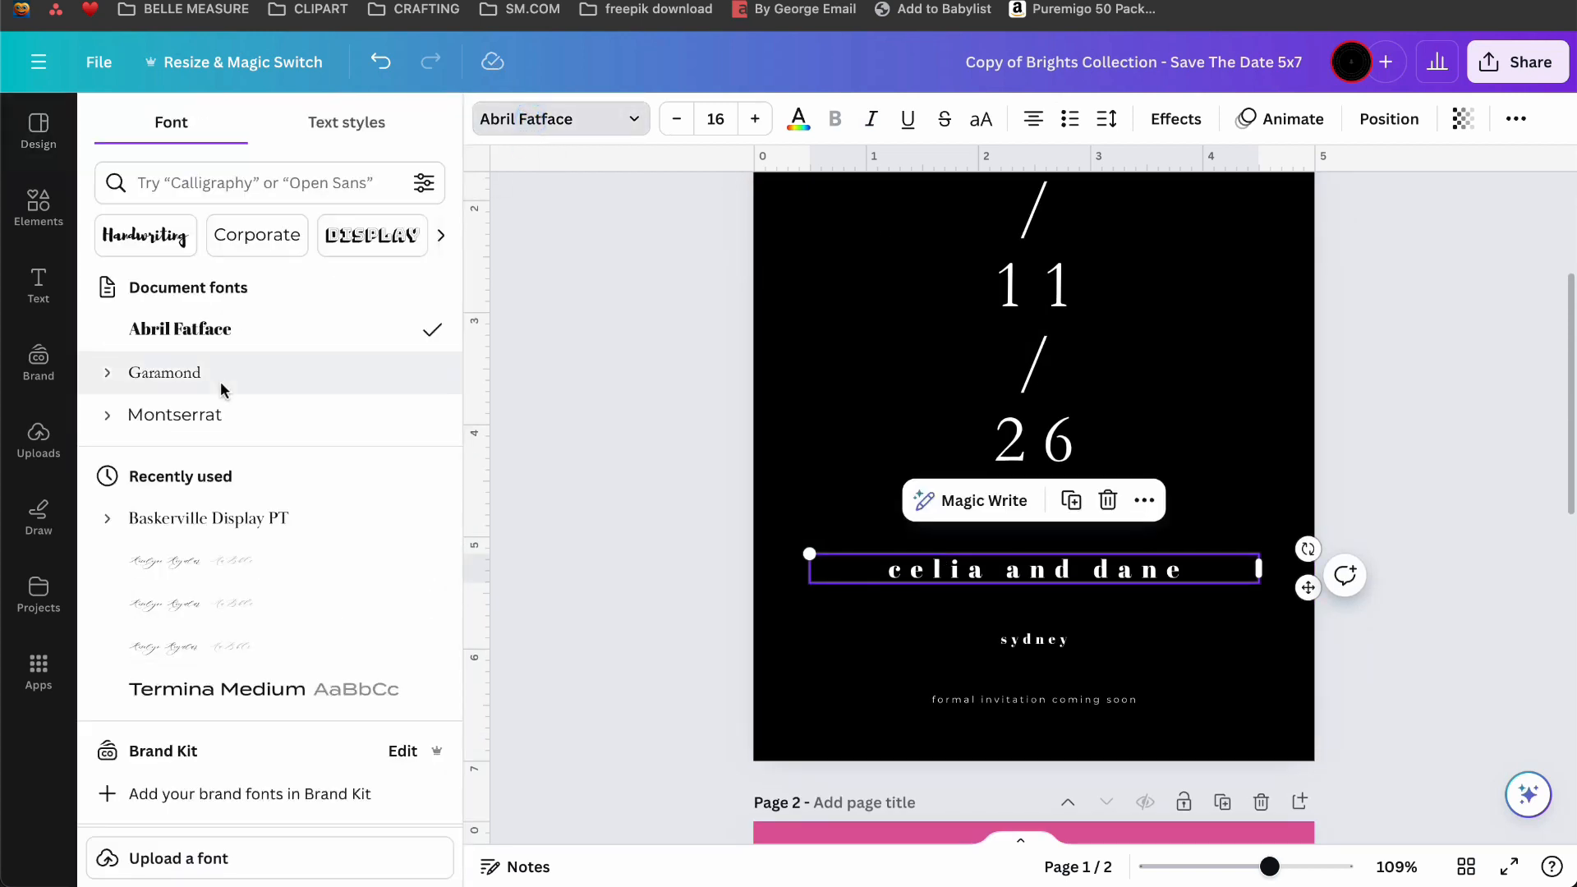
pyautogui.click(196, 375)
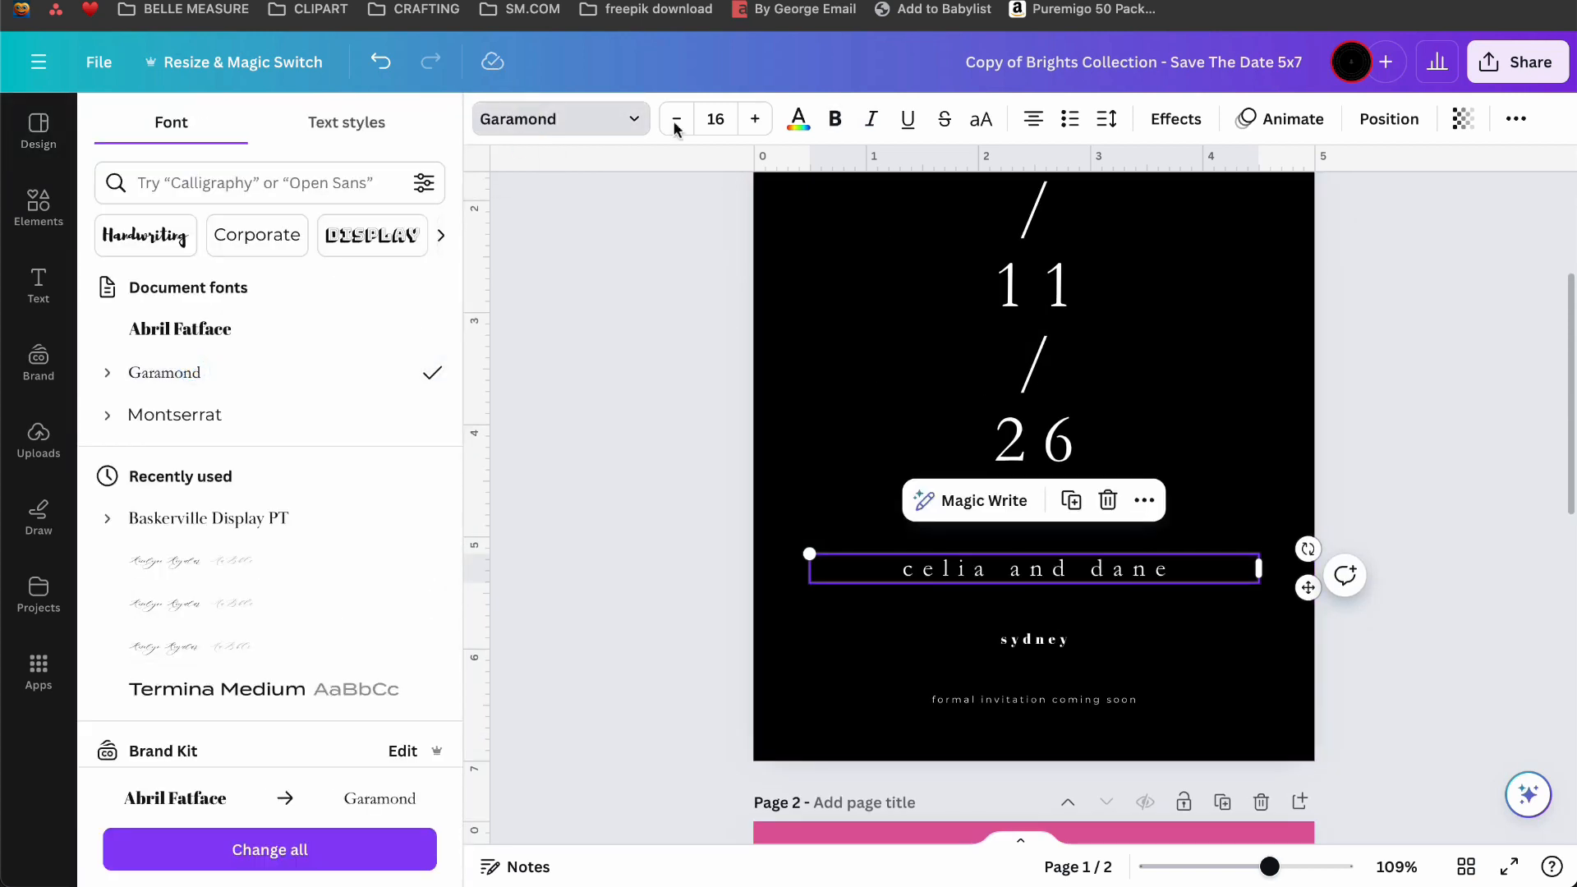
pyautogui.click(832, 118)
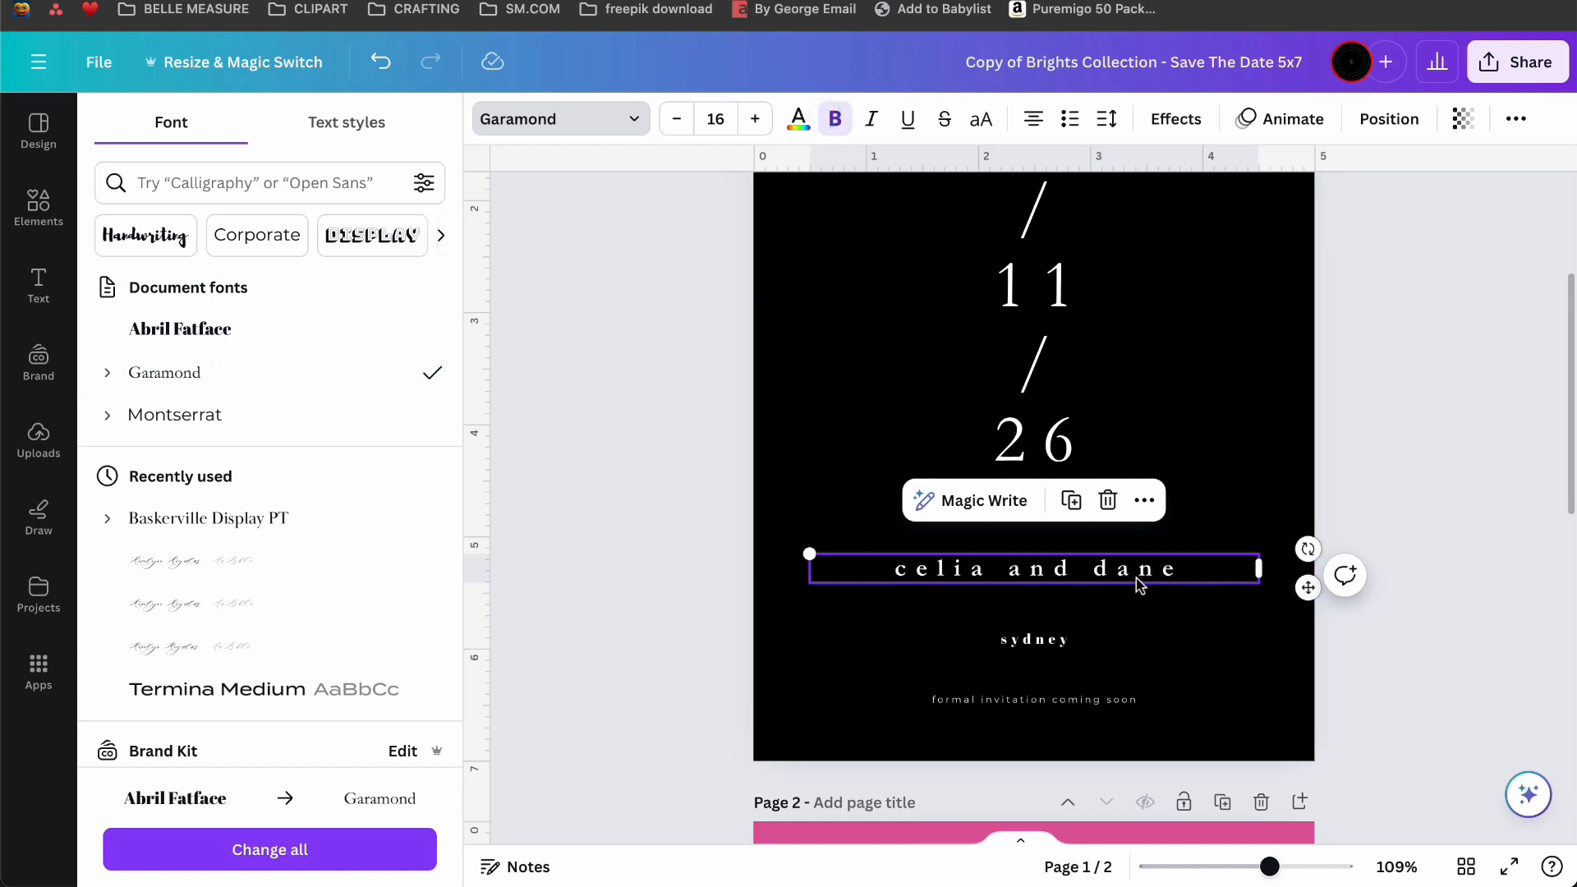
# Try bold formatting on the date text on page 1 and undo it.
pyautogui.click(1063, 387)
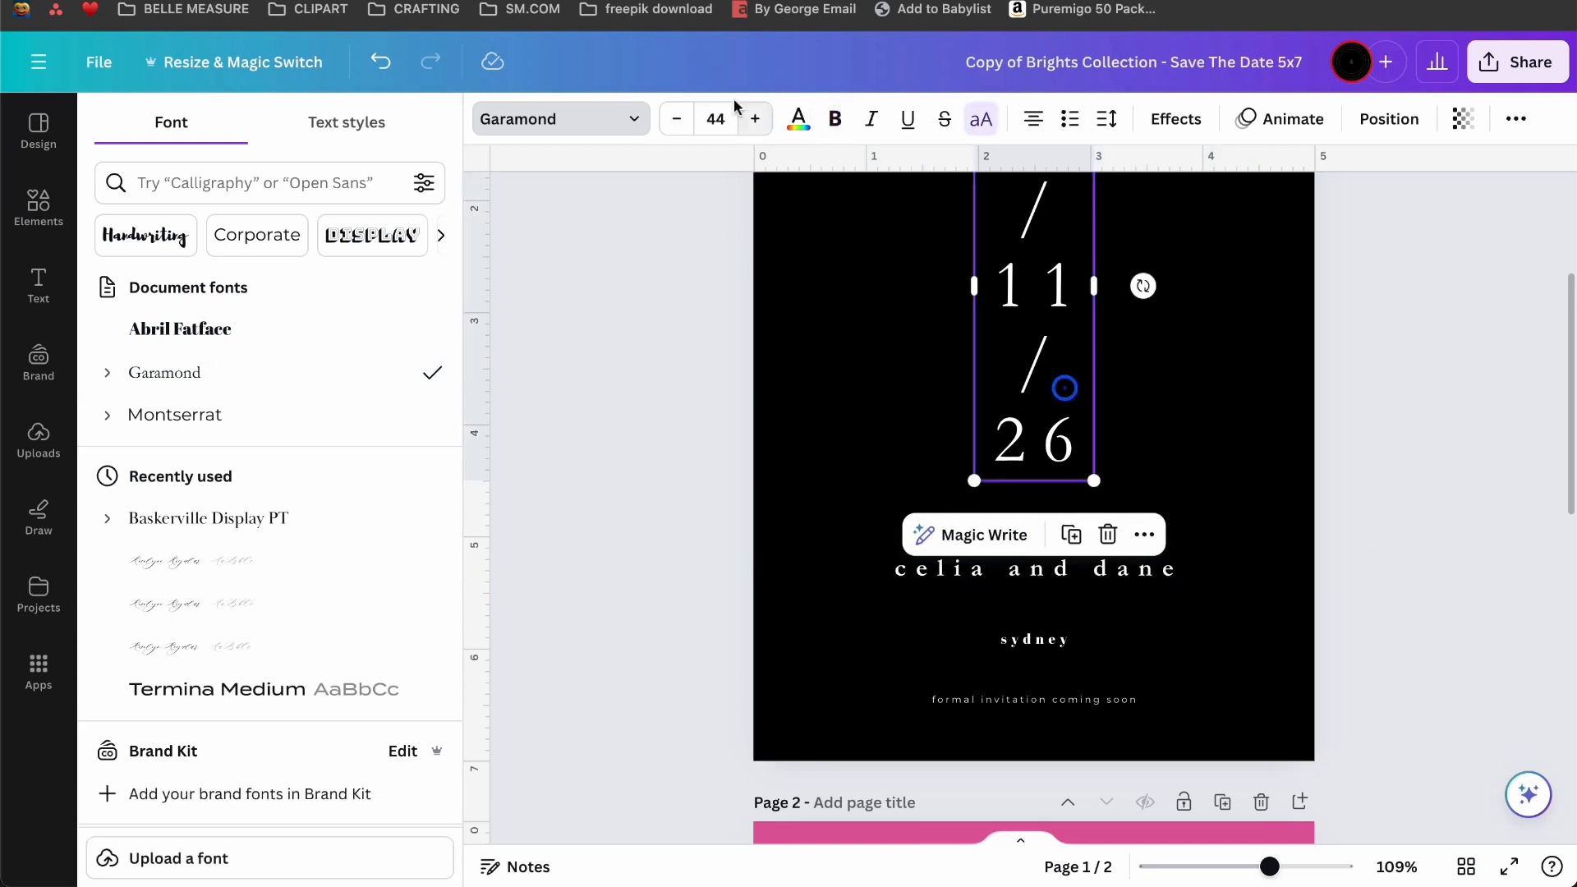
pyautogui.click(835, 119)
pyautogui.click(1430, 460)
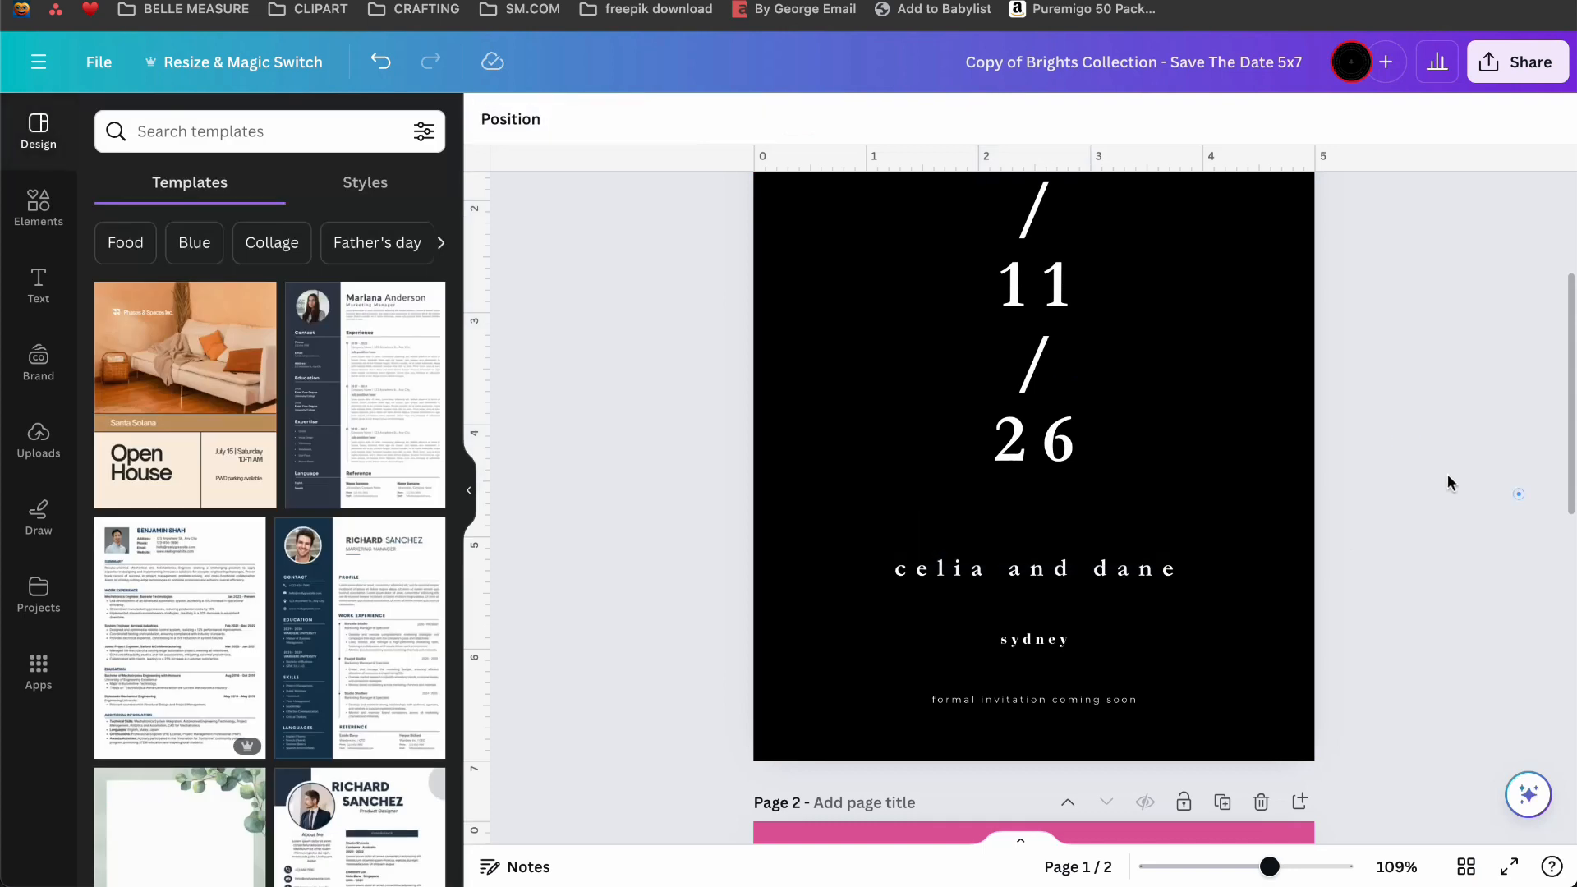
pyautogui.scroll(3, 1427, 438)
pyautogui.scroll(-2, 1426, 439)
pyautogui.press('super+z')
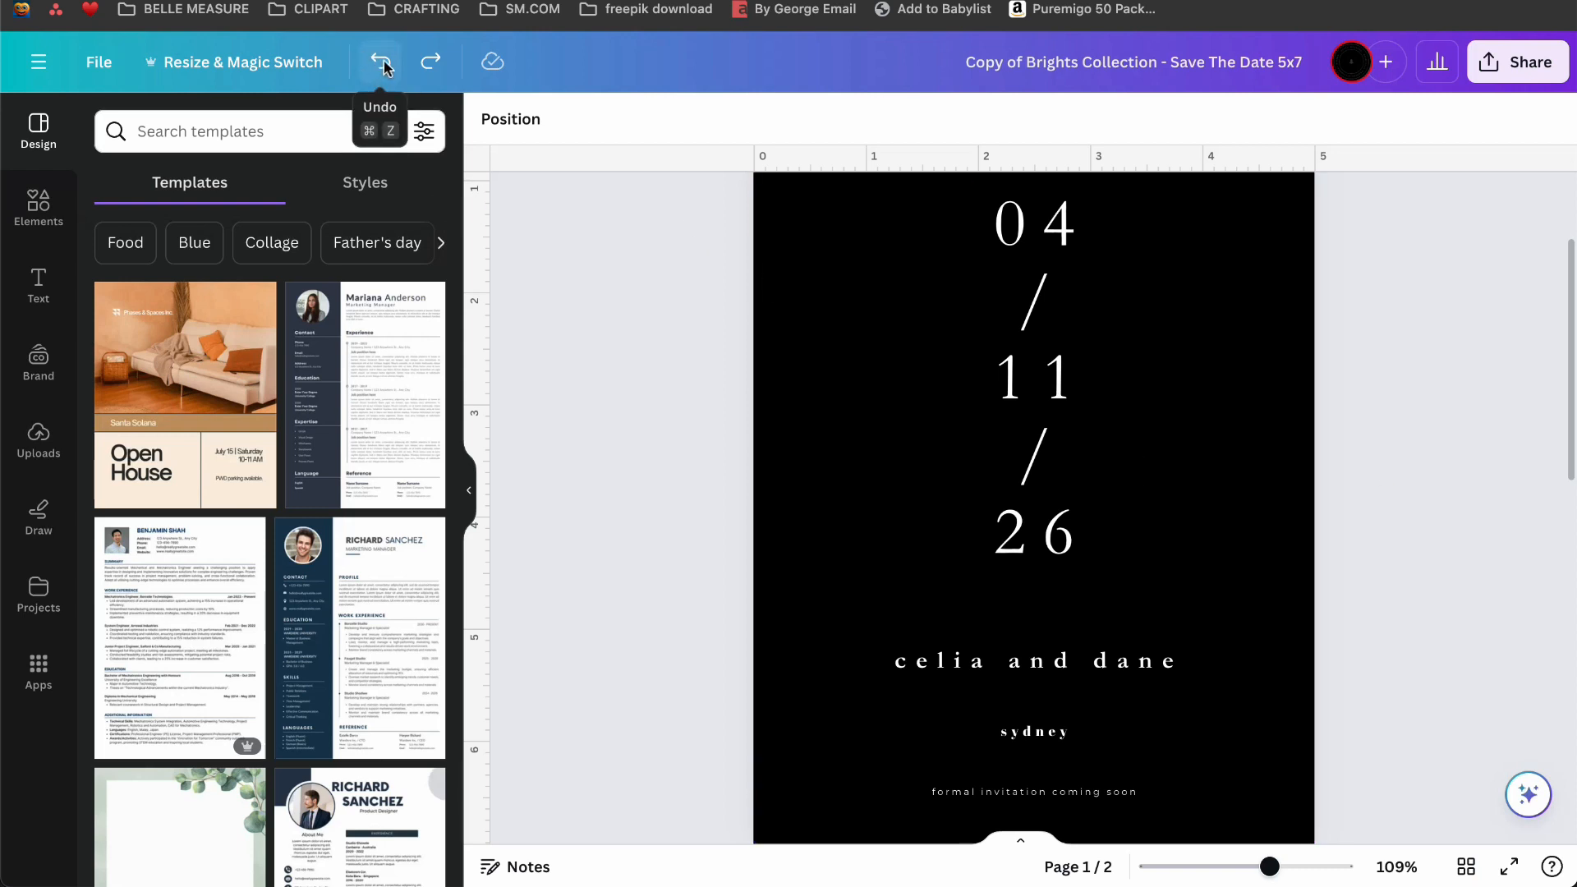
# Replace the couple's names below the date with the new couple's first names joined by an ampersand.
pyautogui.doubleClick(972, 664)
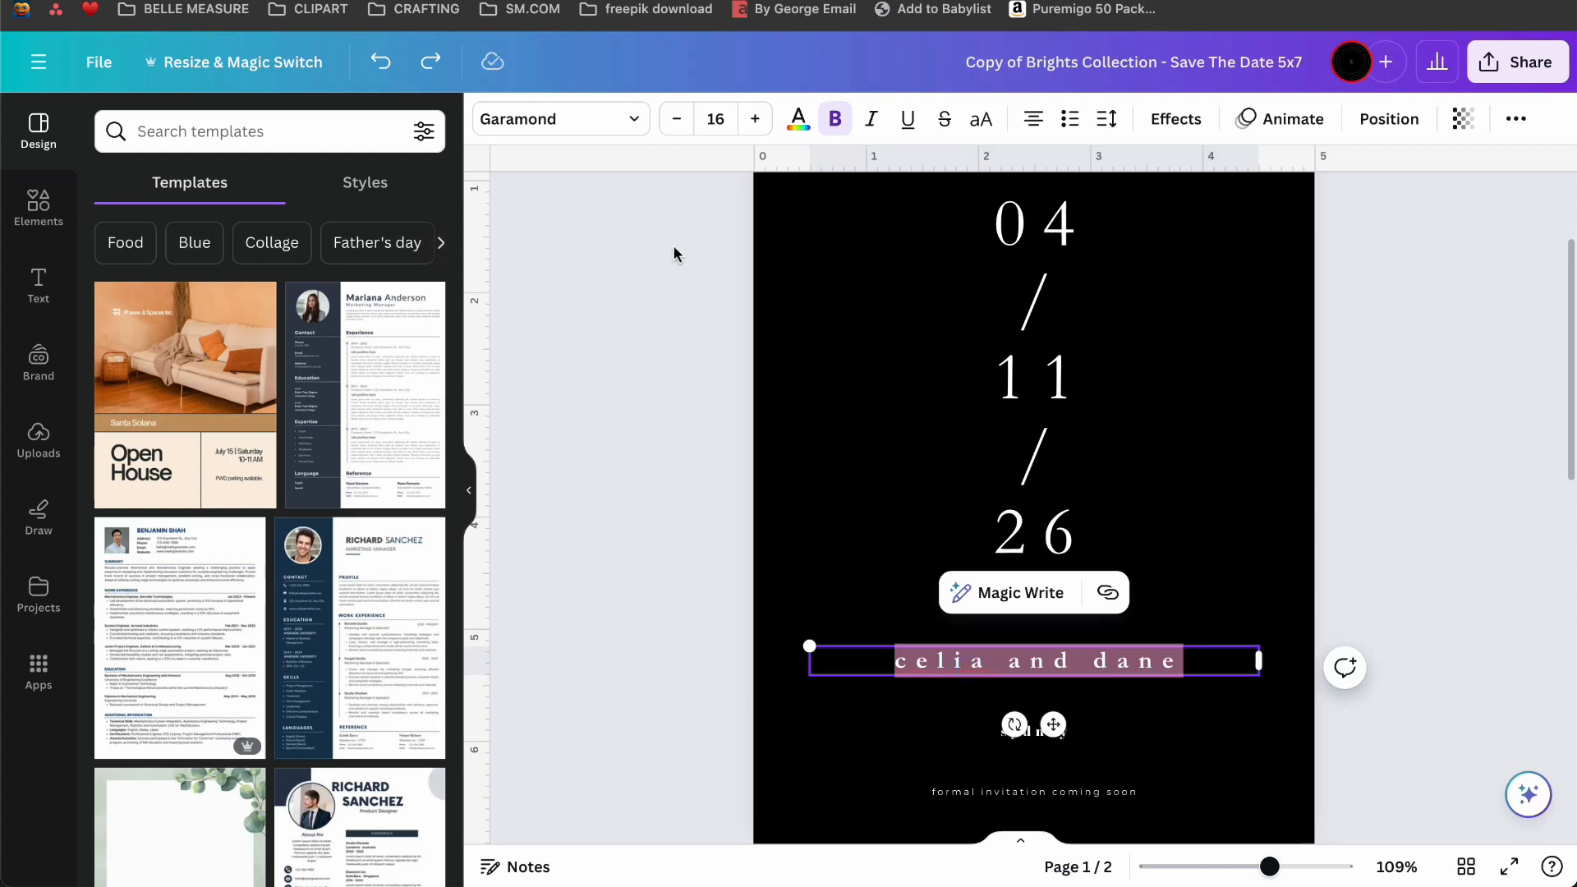
pyautogui.write('Ev')
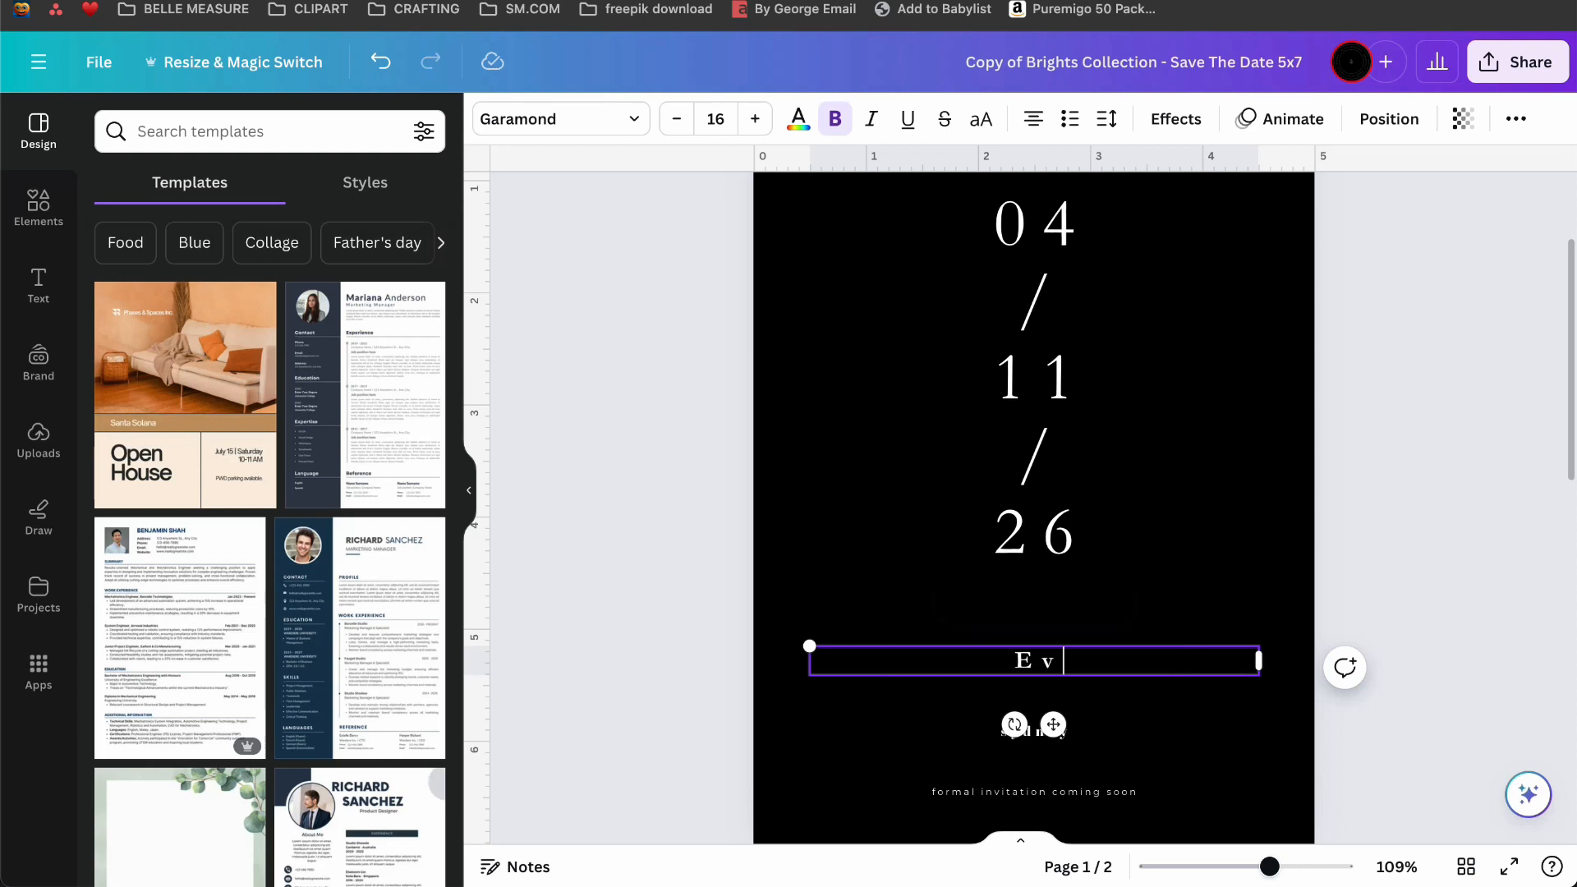
pyautogui.write('a & Michael')
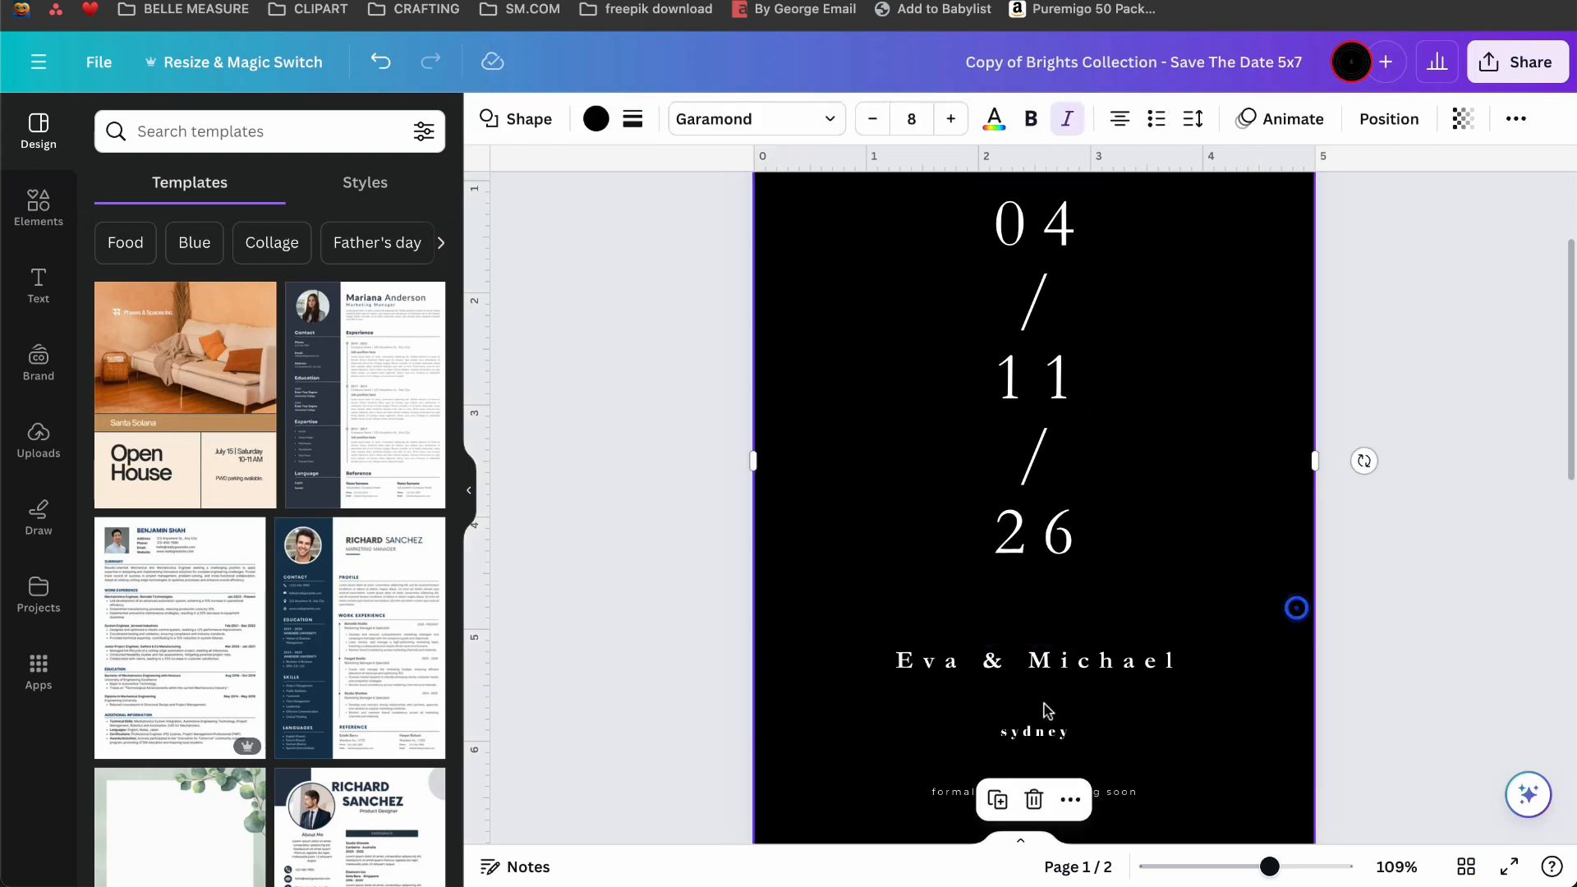
# Change the font of the "sydney" location line on page 1 to Garamond.
pyautogui.doubleClick(1036, 730)
pyautogui.click(539, 123)
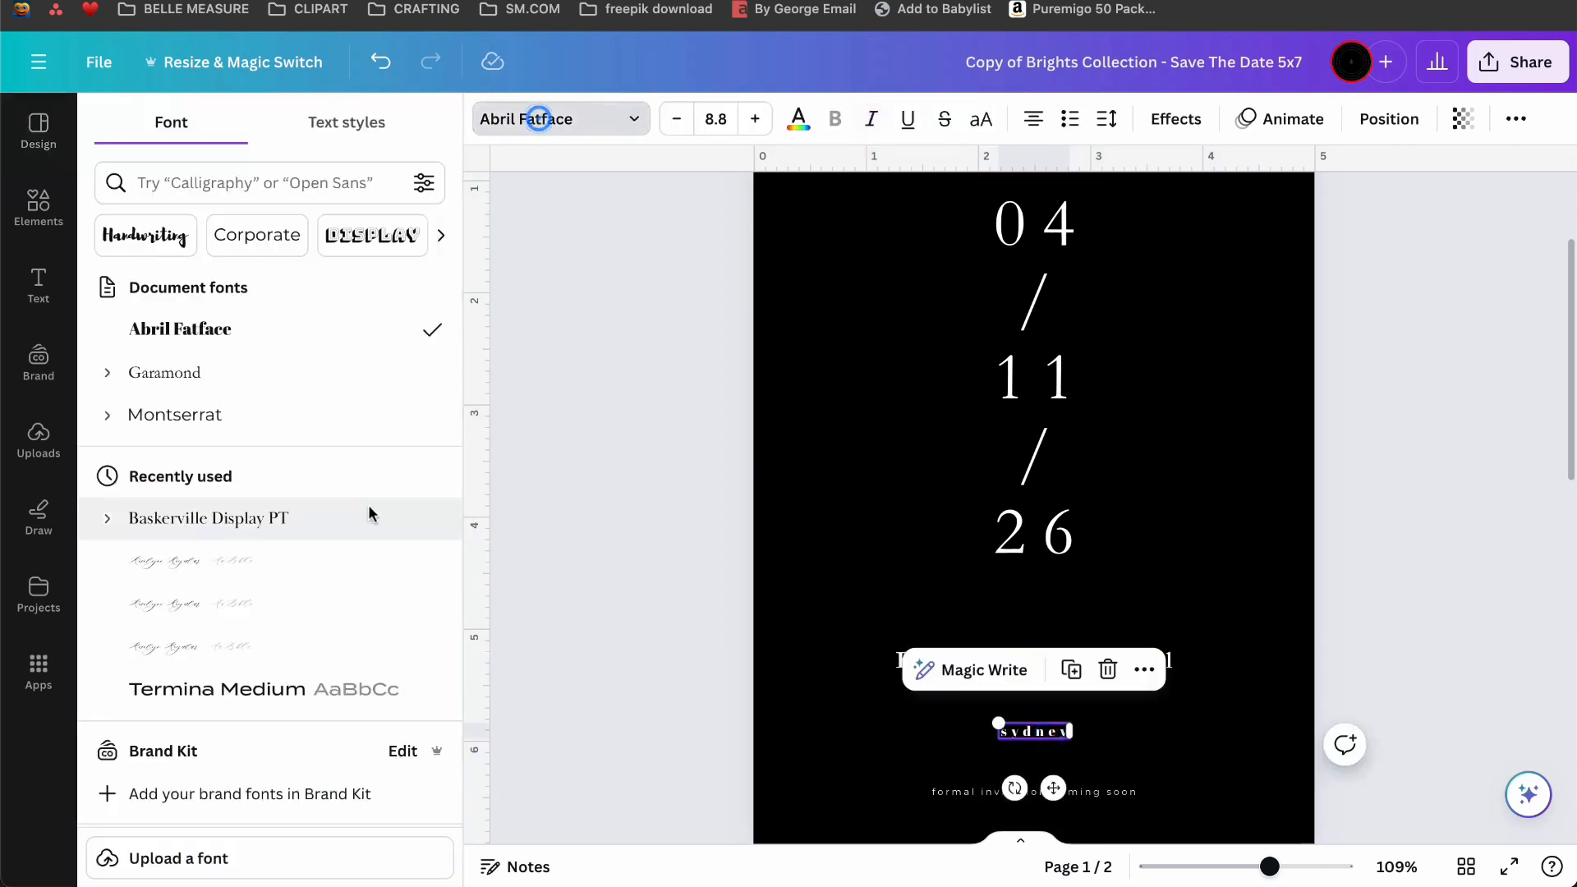
pyautogui.click(170, 367)
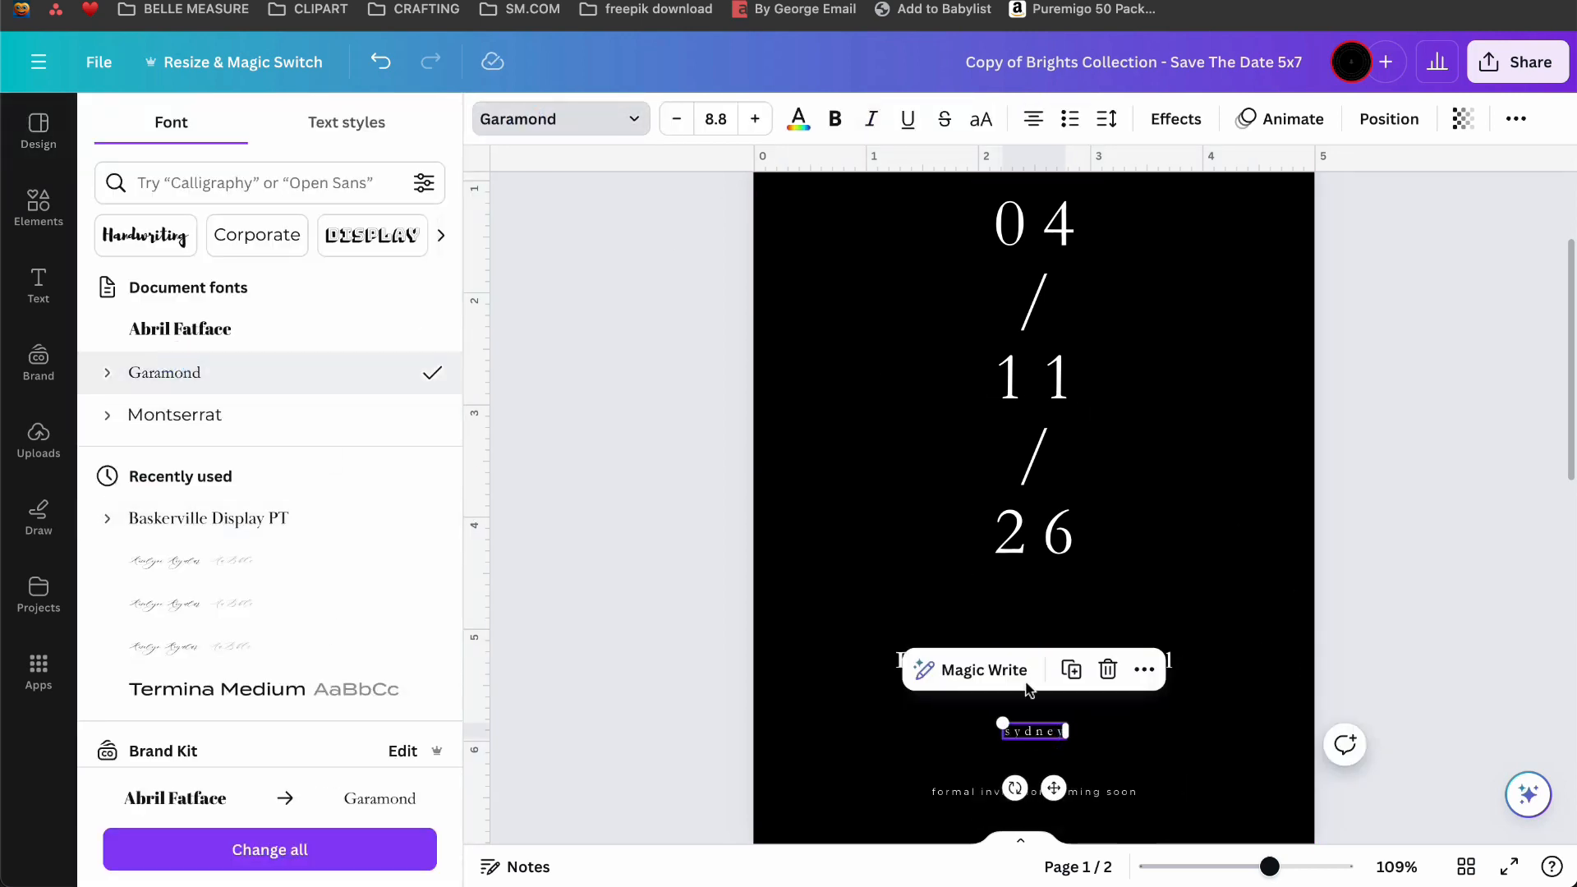
pyautogui.click(1119, 745)
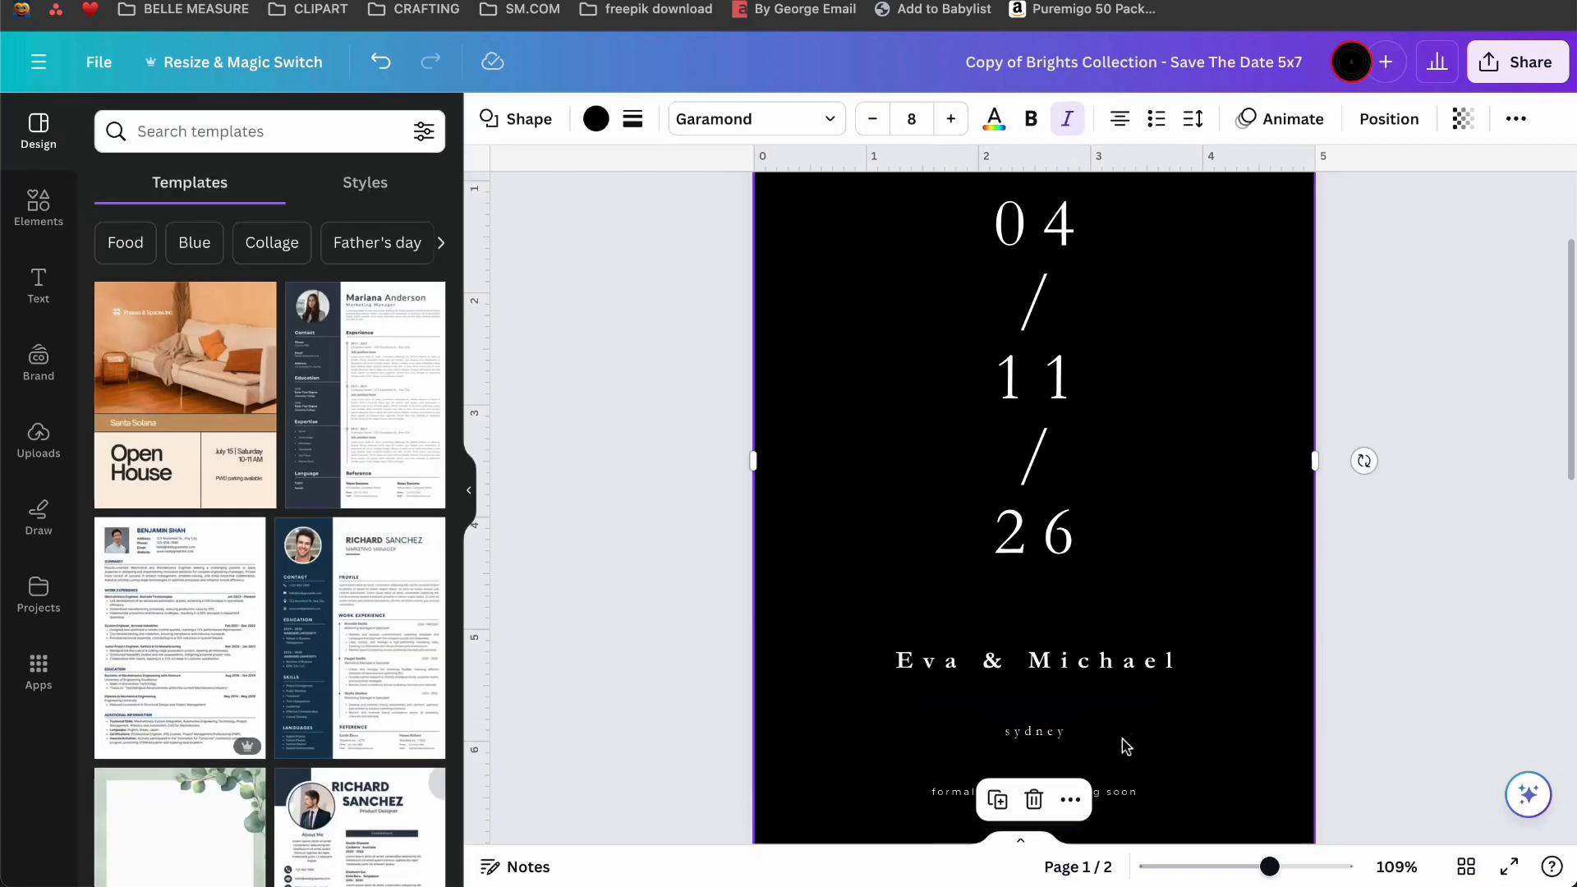
# Change the font of the "formal invitation coming soon" line on page 1 to Garamond.
pyautogui.scroll(-1, 1157, 682)
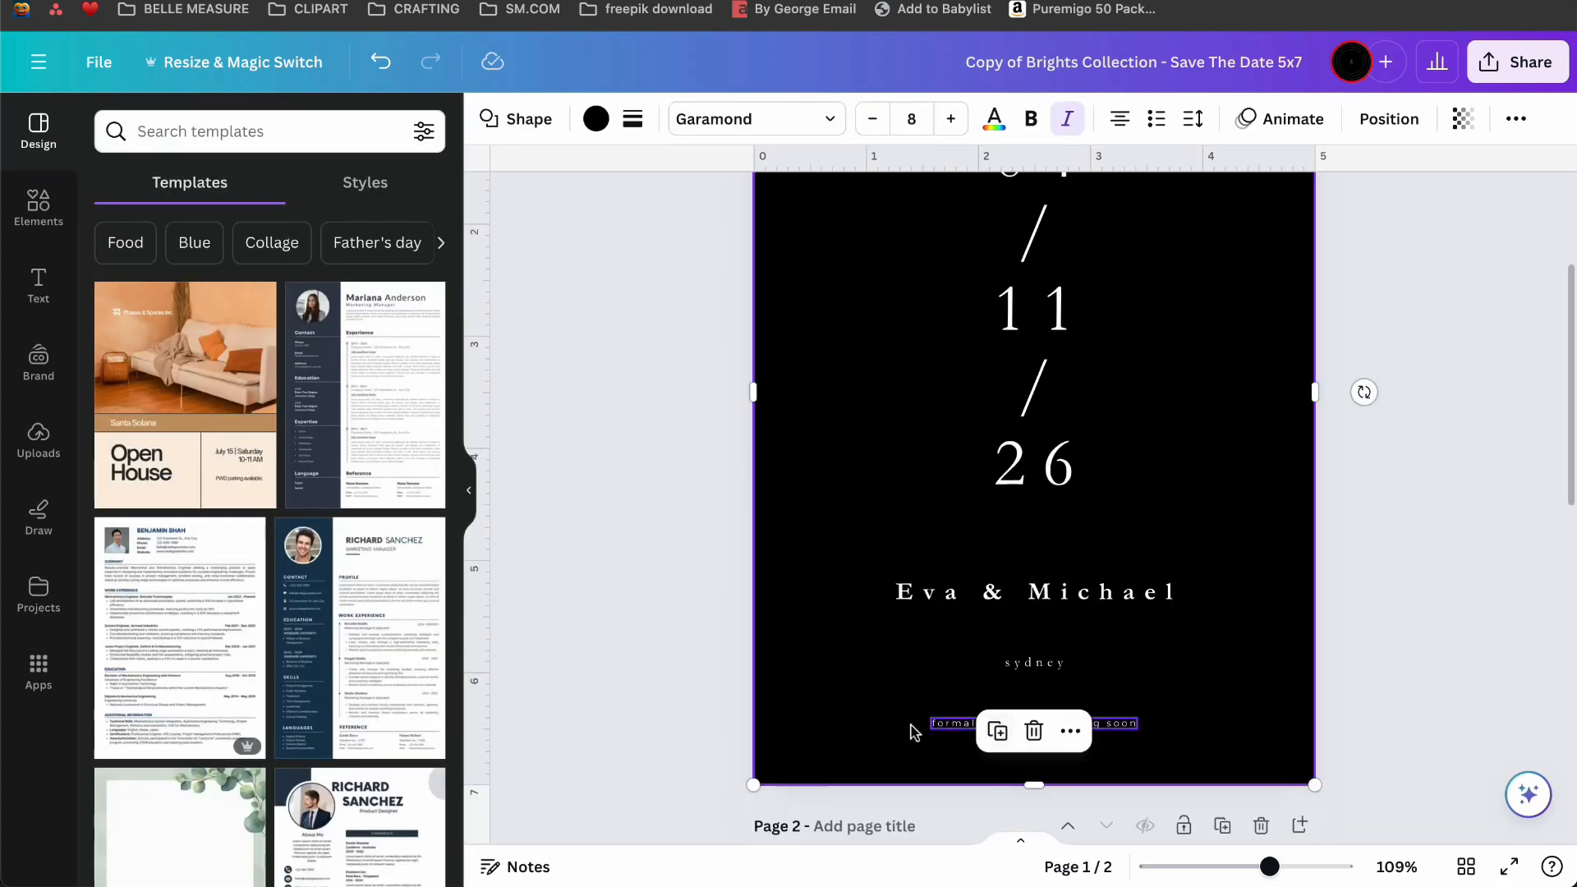
pyautogui.click(951, 726)
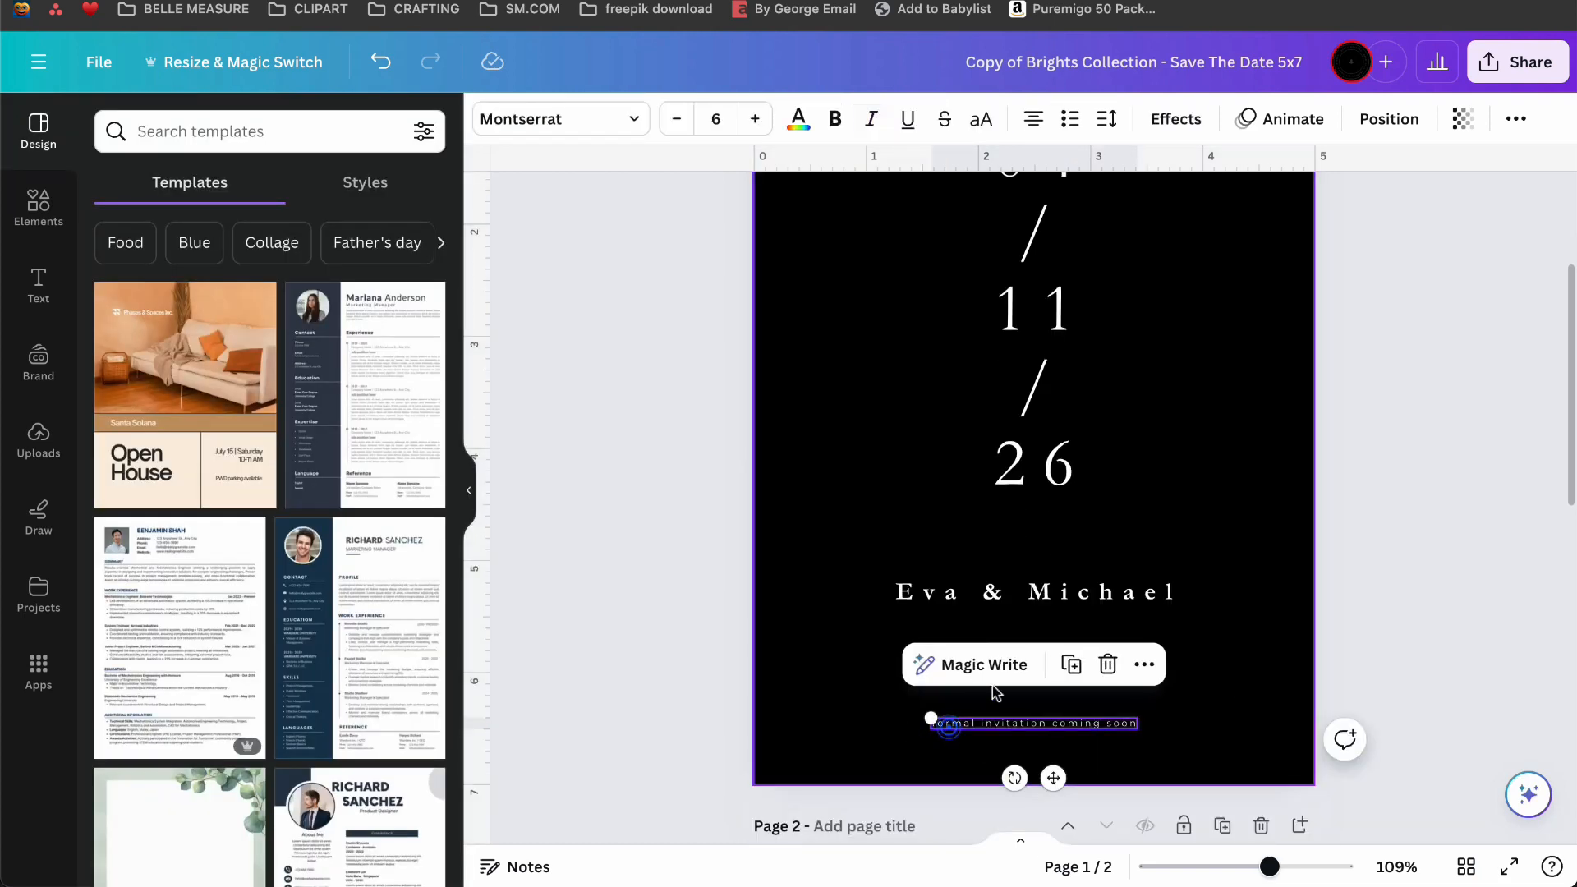
pyautogui.click(578, 119)
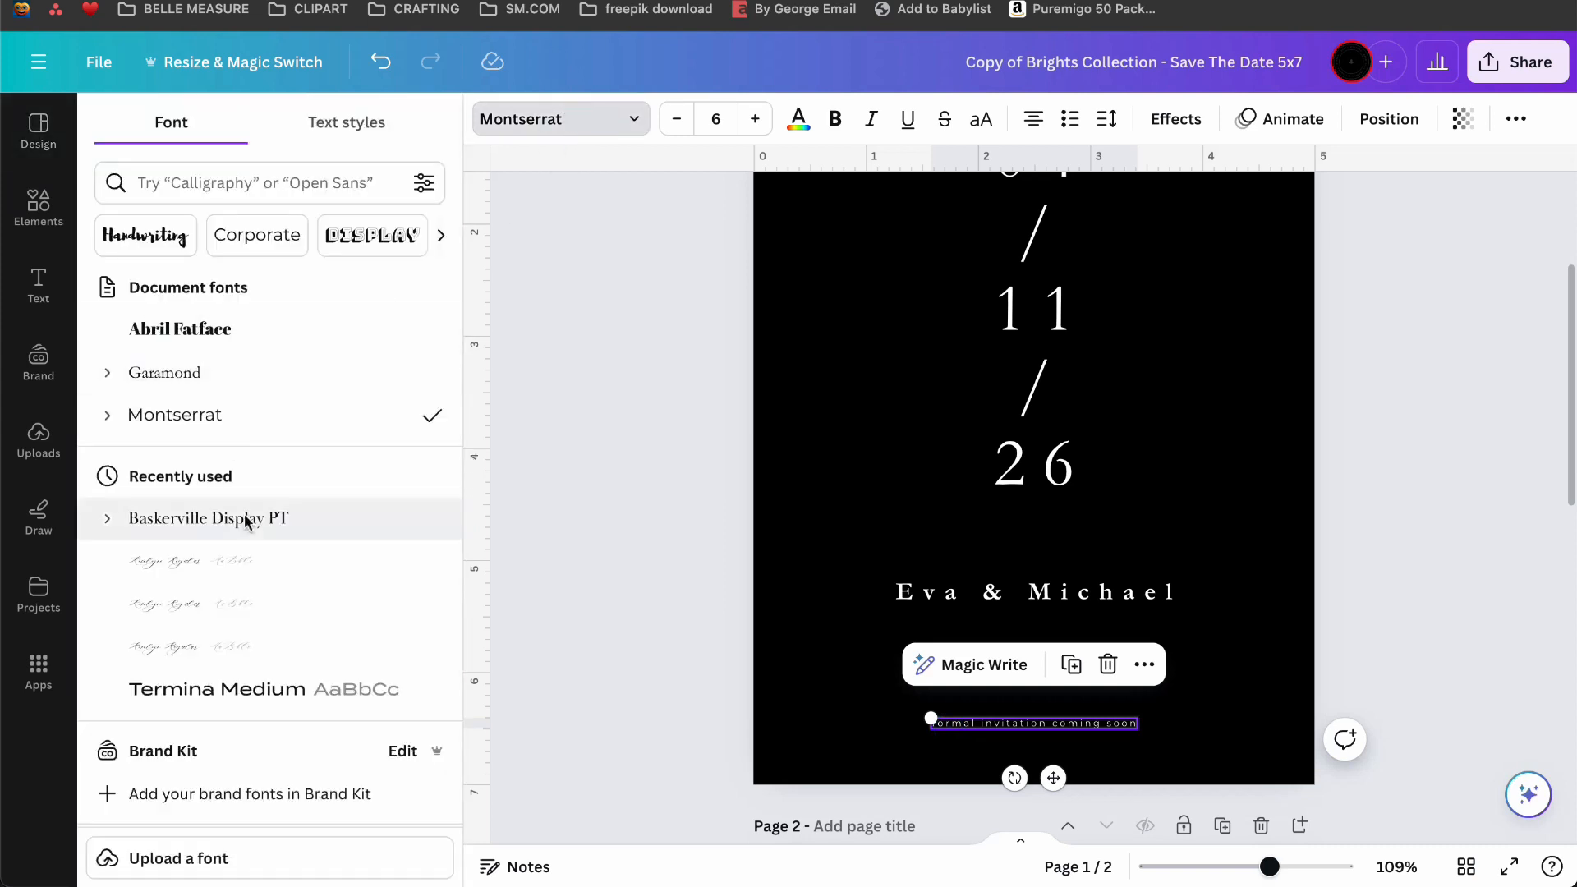
pyautogui.click(183, 372)
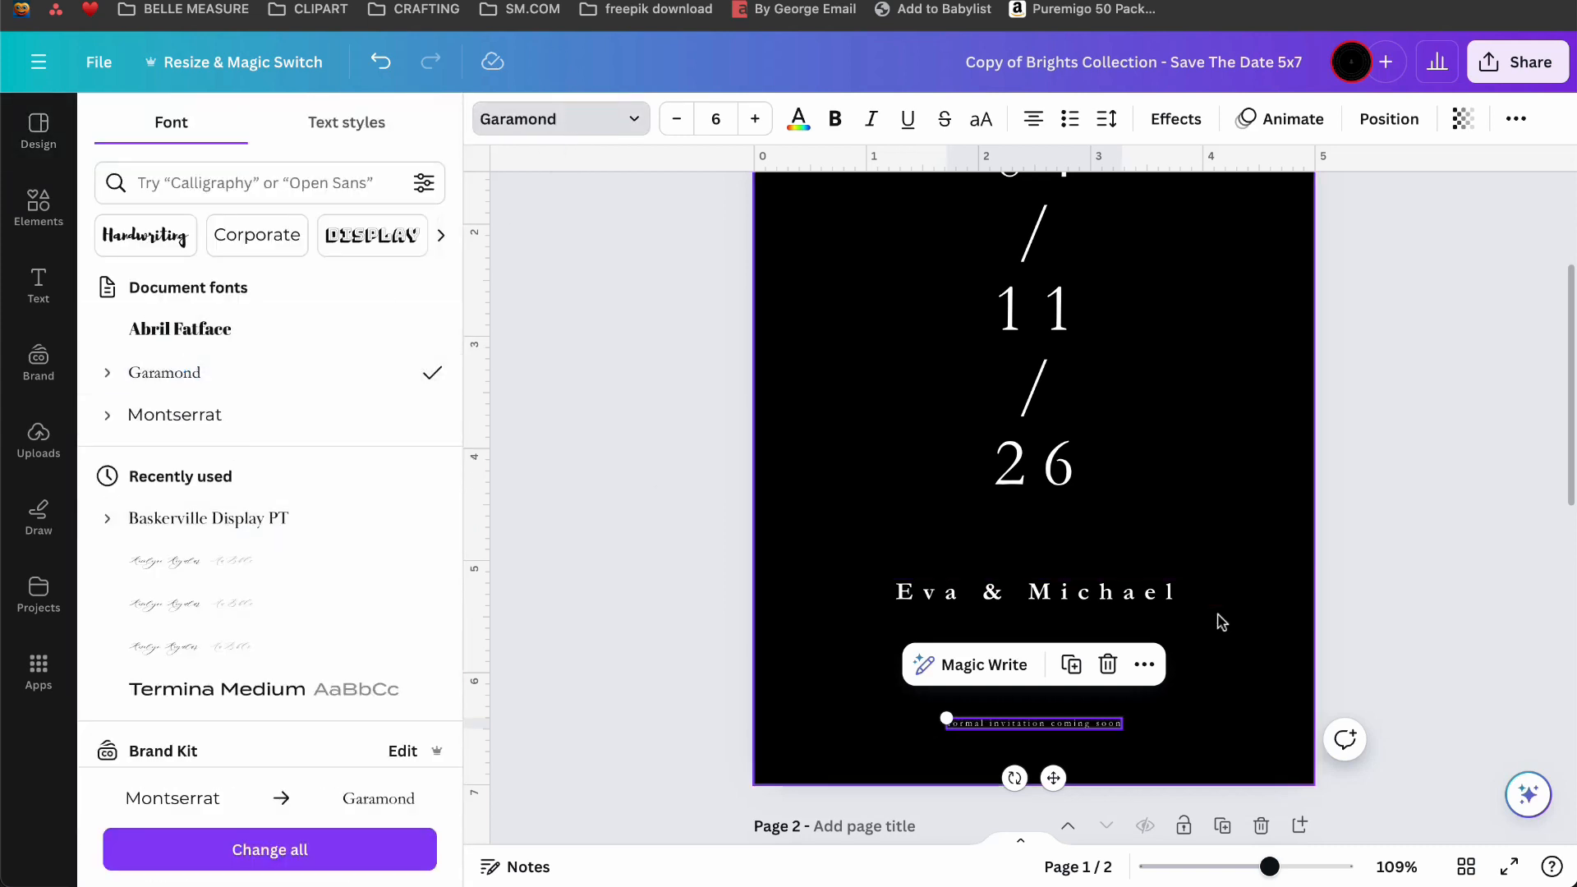
# Deselect the text and review the restyled black page 1 against the original pink design on page 2.
pyautogui.click(1307, 643)
pyautogui.click(1394, 639)
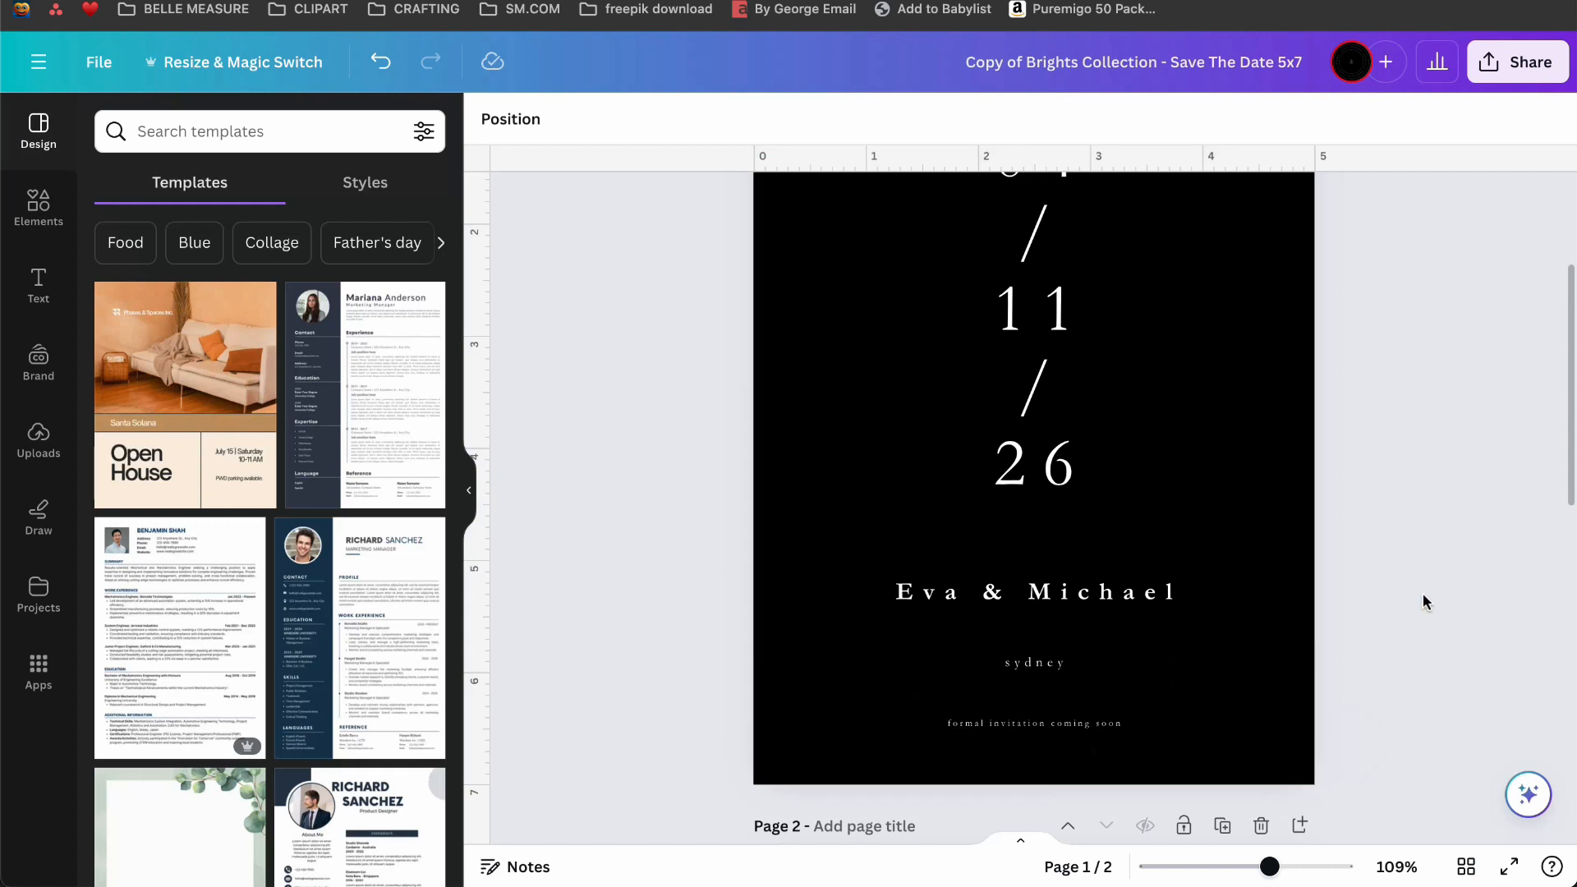
pyautogui.scroll(3, 1453, 575)
pyautogui.scroll(-5, 1452, 575)
pyautogui.scroll(5, 1452, 575)
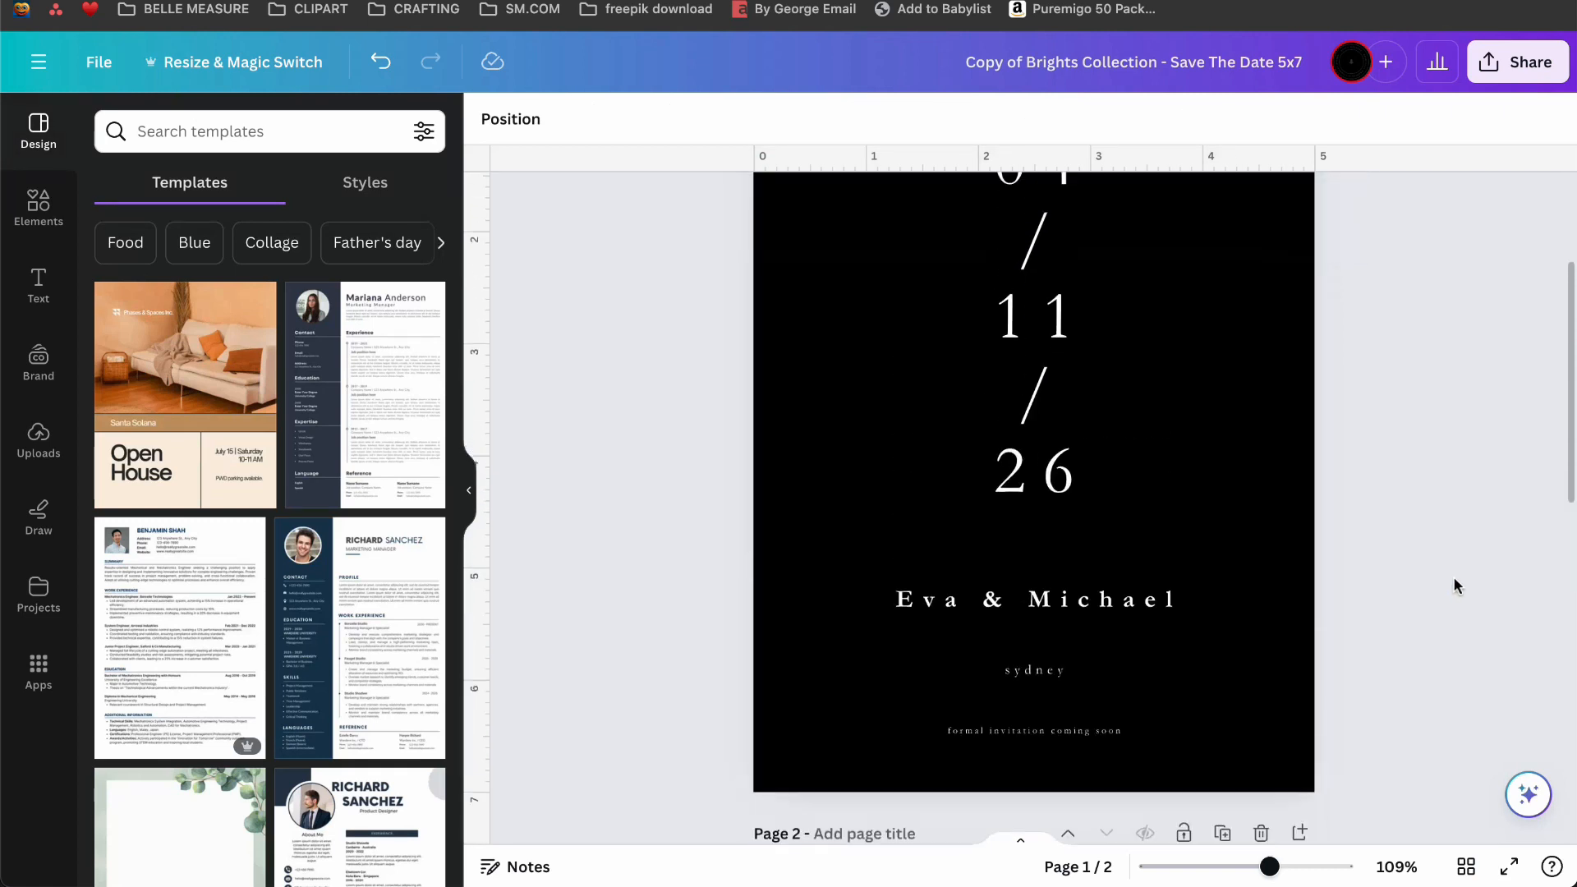
pyautogui.scroll(-3, 1452, 575)
pyautogui.scroll(-8, 1454, 586)
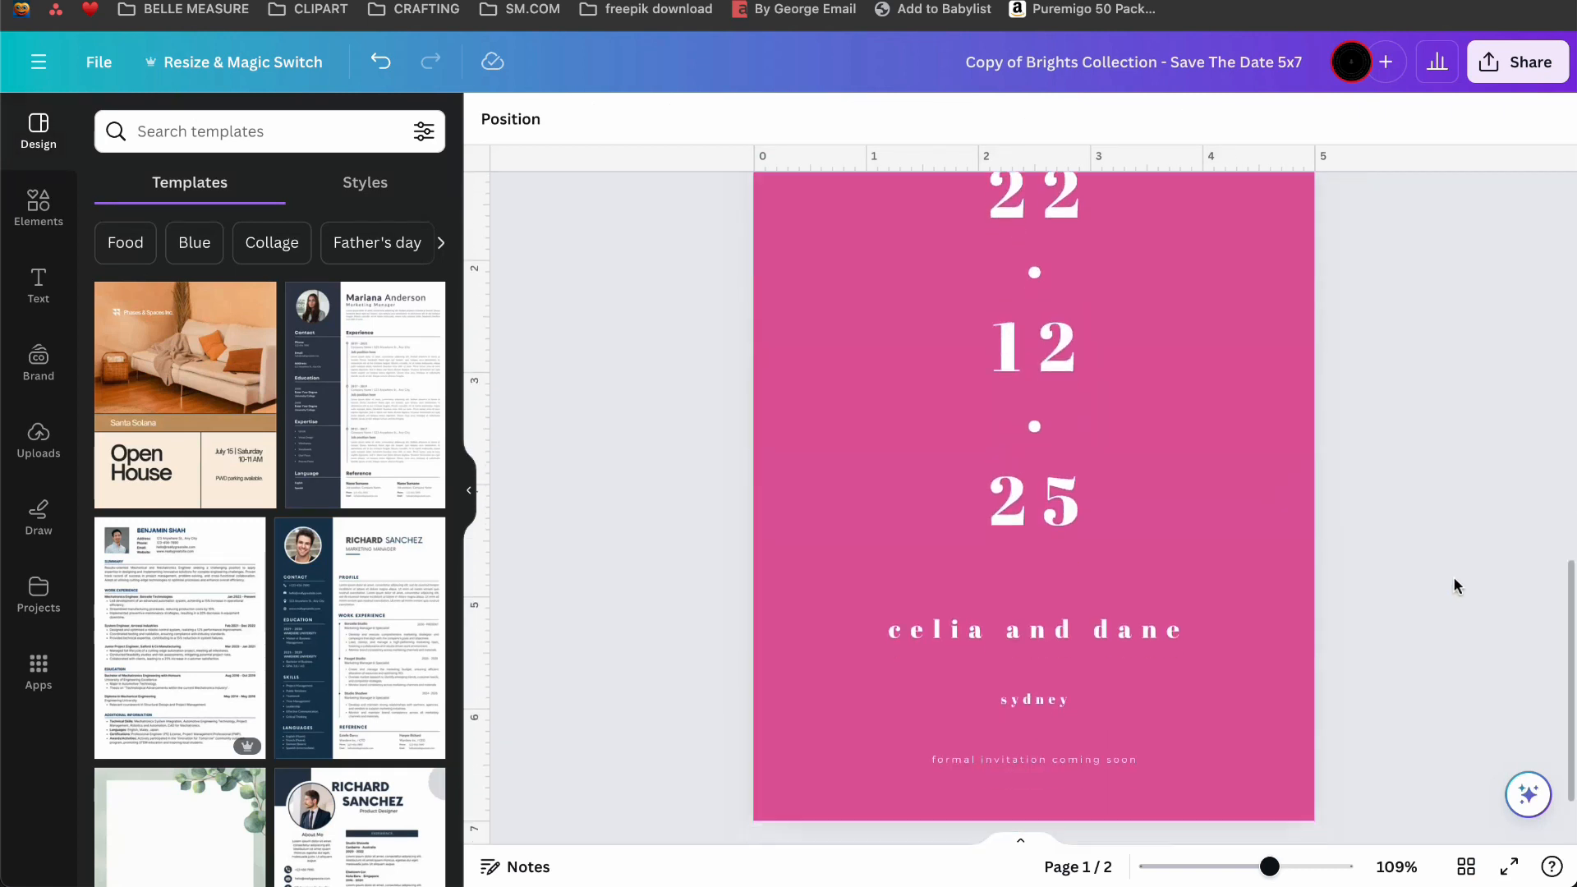
pyautogui.scroll(5, 1454, 586)
pyautogui.scroll(5, 1454, 586)
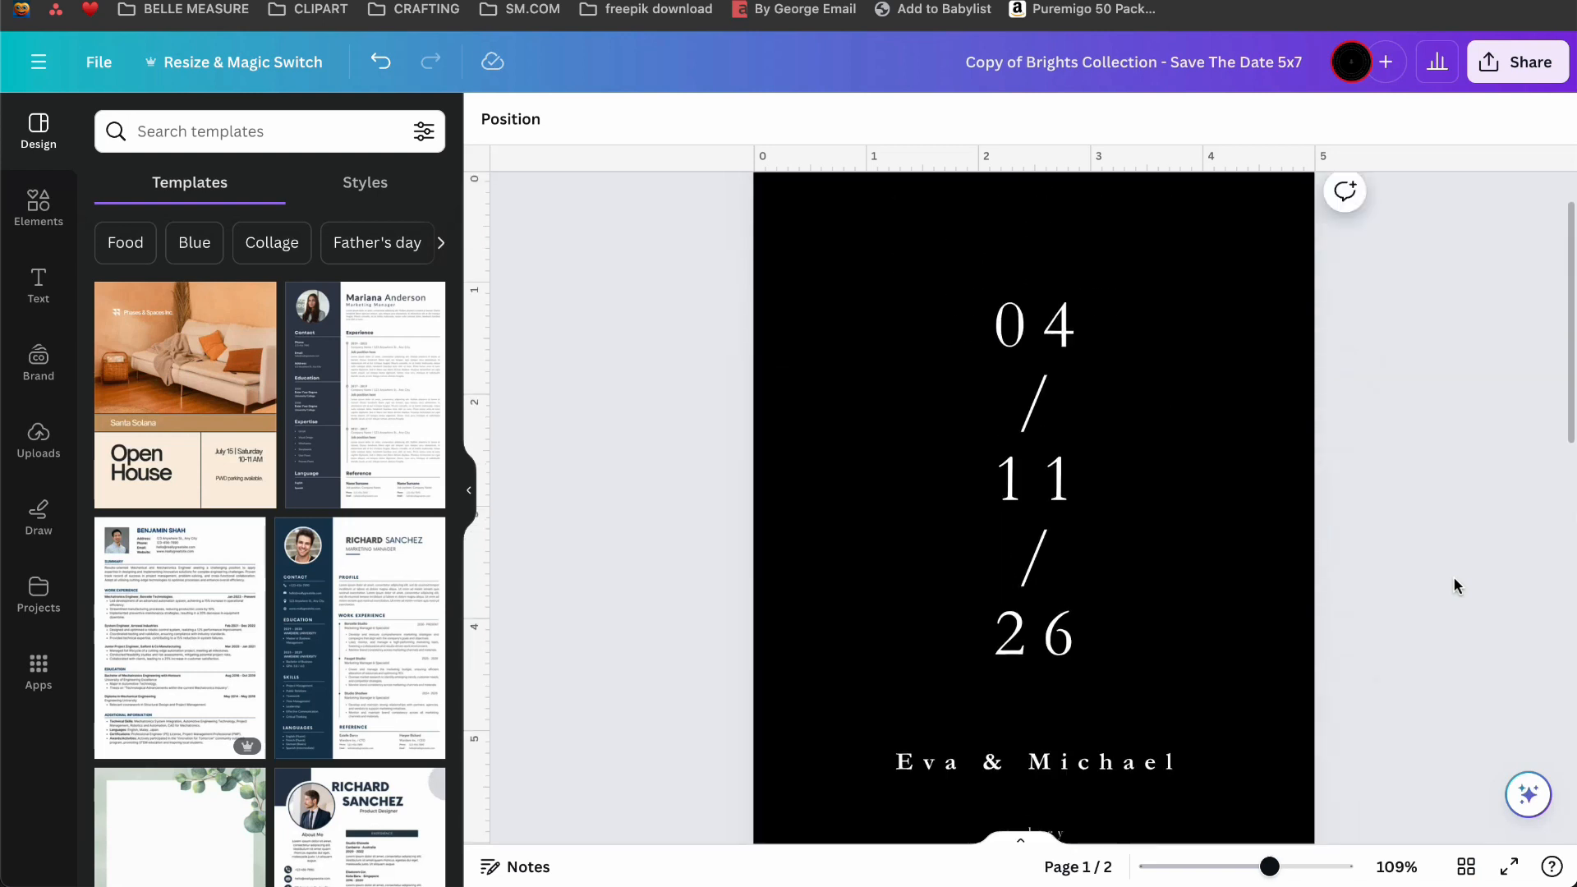
pyautogui.scroll(1, 1454, 586)
pyautogui.scroll(-5, 1454, 586)
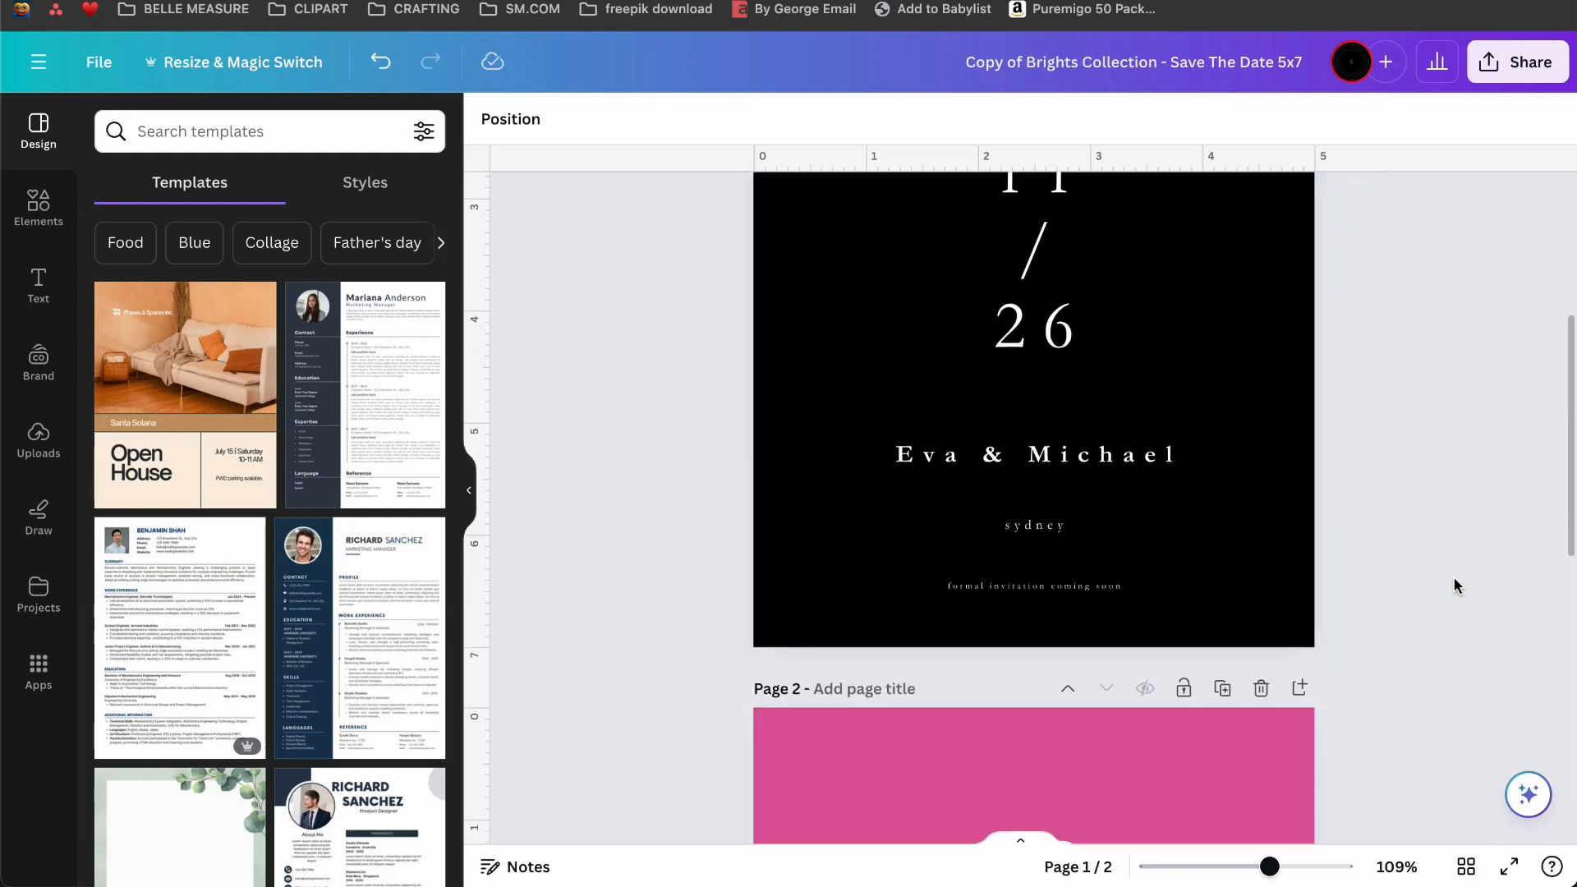
pyautogui.scroll(2, 1452, 585)
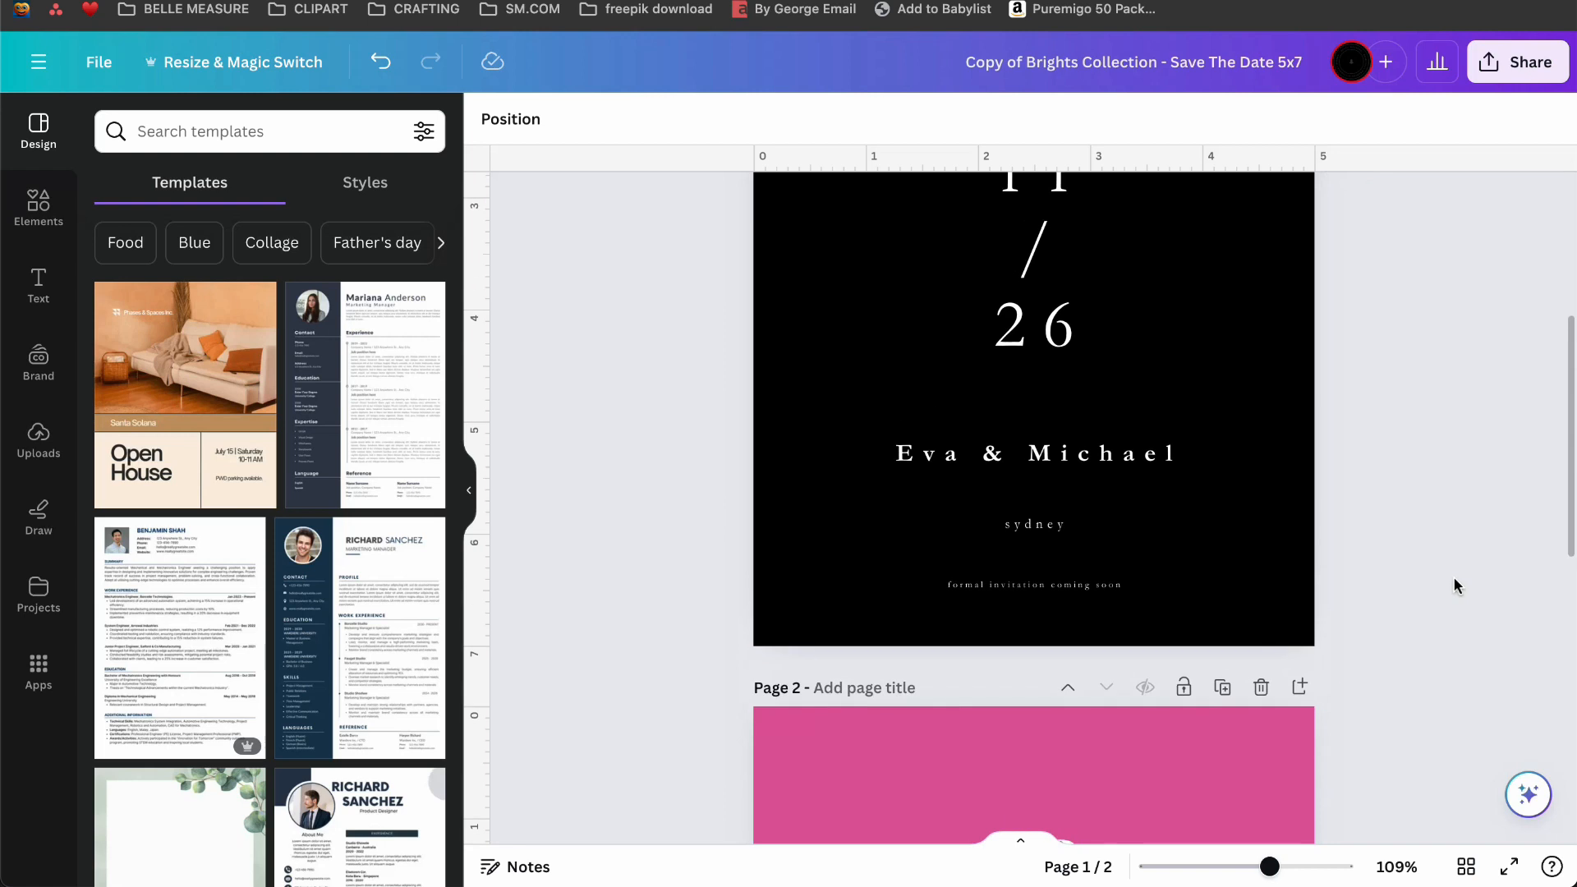
# Set the couple's names line on page 1 to all uppercase.
pyautogui.click(995, 480)
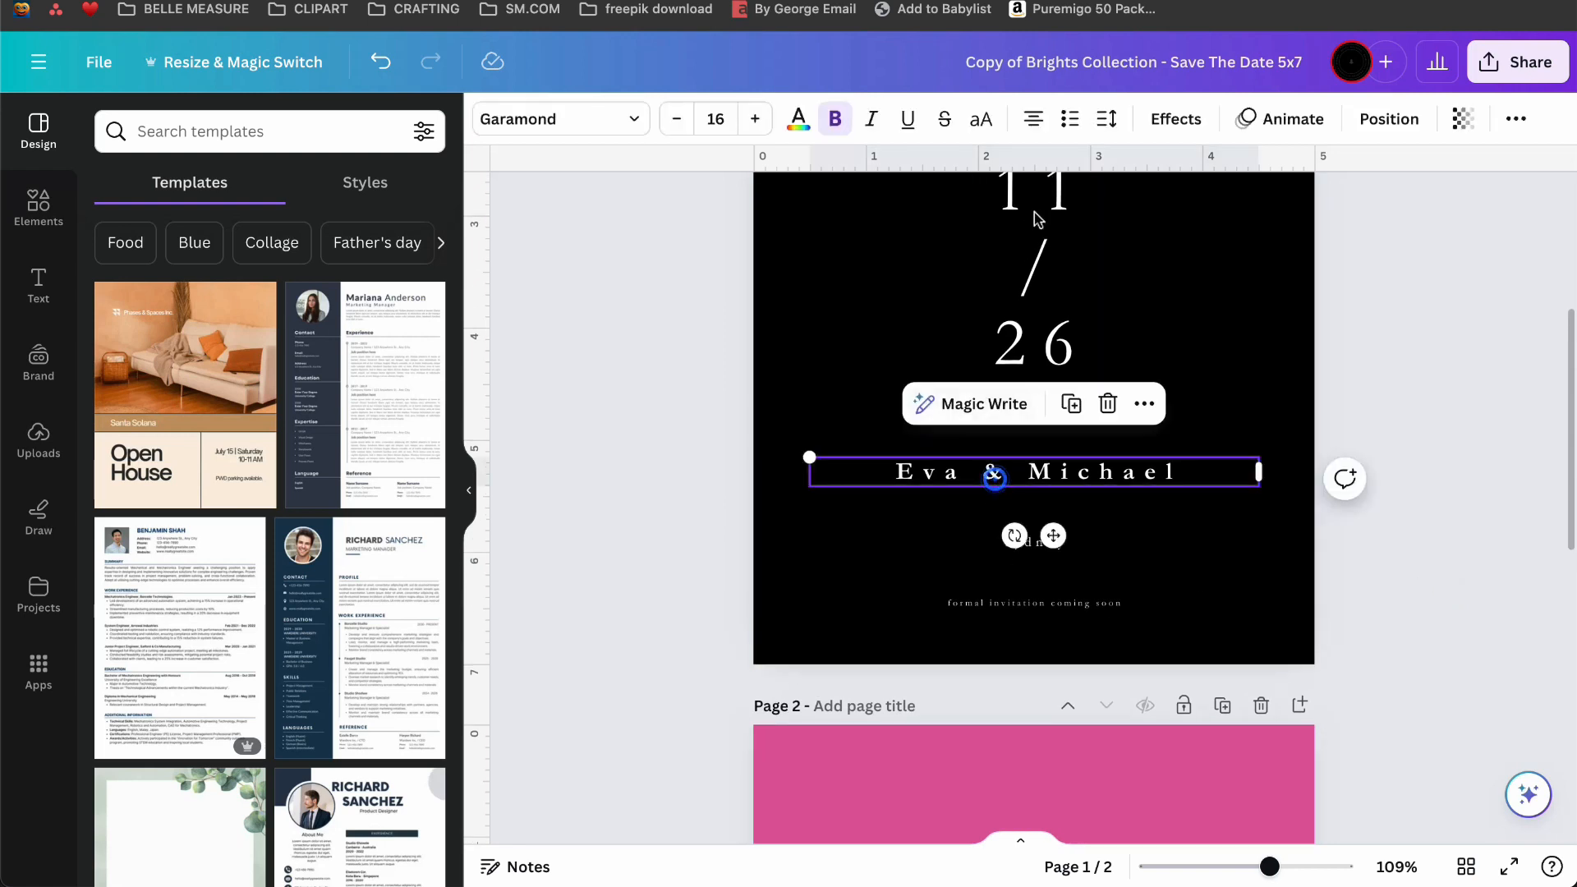
pyautogui.click(980, 119)
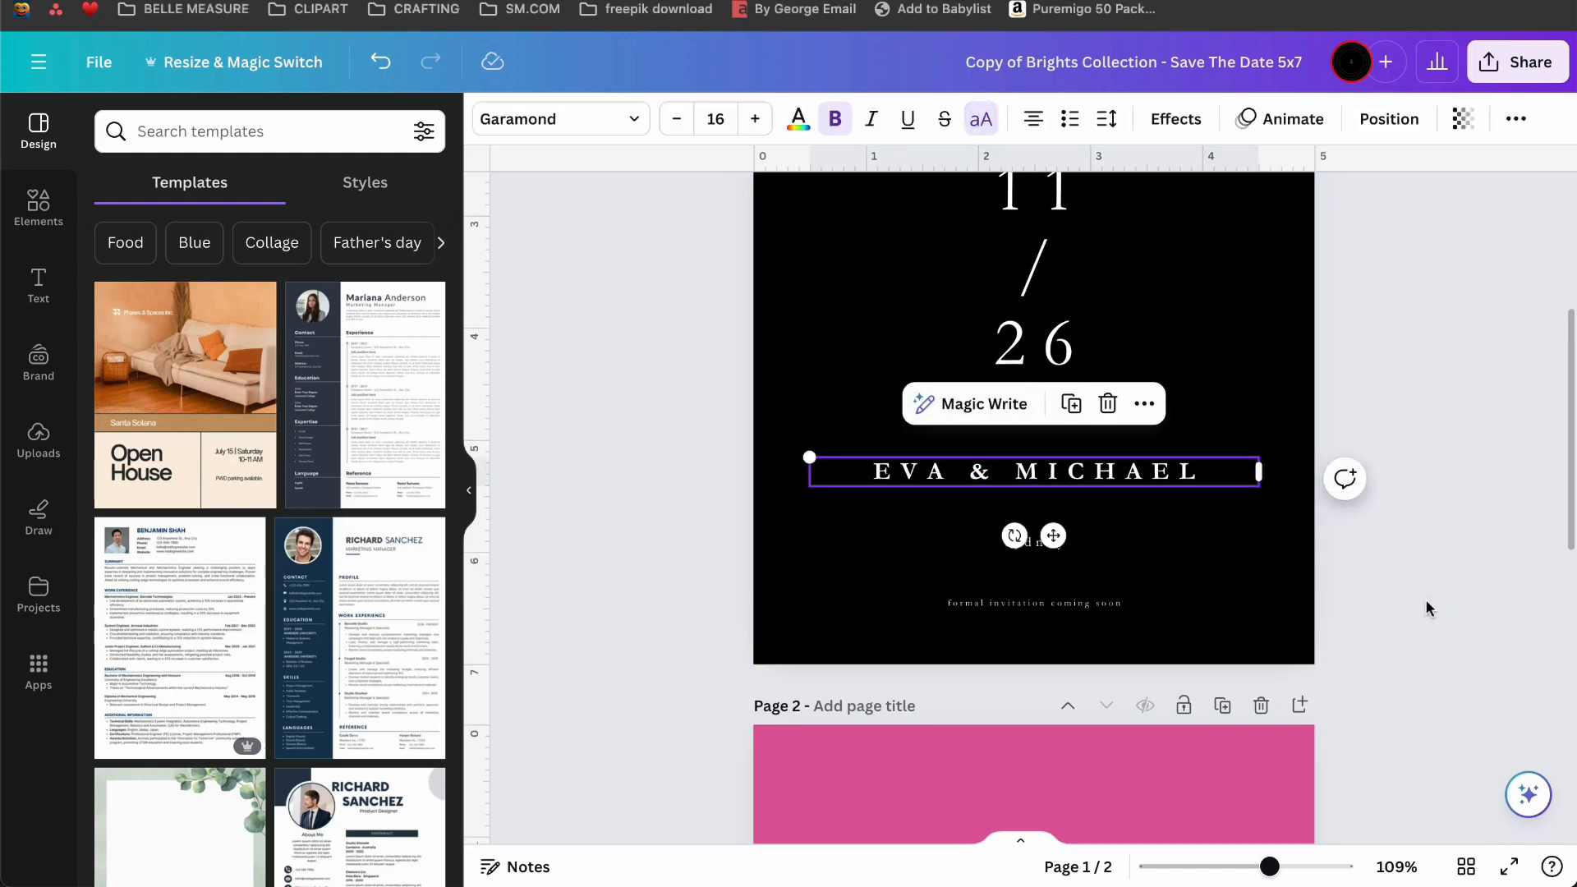
pyautogui.click(1468, 553)
pyautogui.scroll(1, 1469, 565)
pyautogui.scroll(3, 1471, 569)
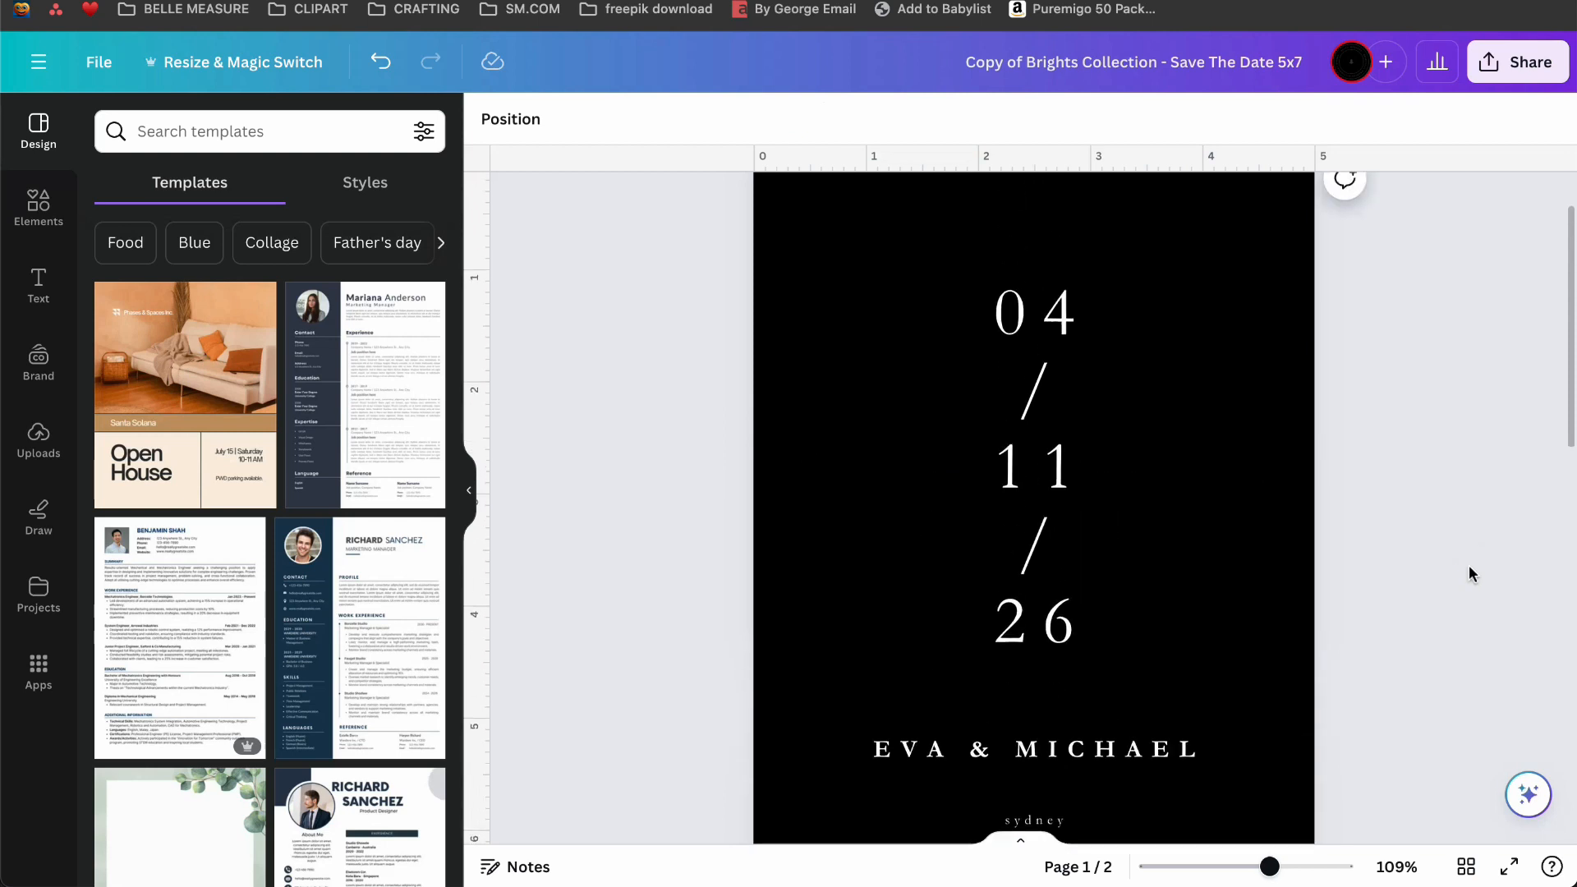
# Set the "sydney" location line on page 1 to all uppercase.
pyautogui.scroll(-3, 1471, 569)
pyautogui.click(1027, 580)
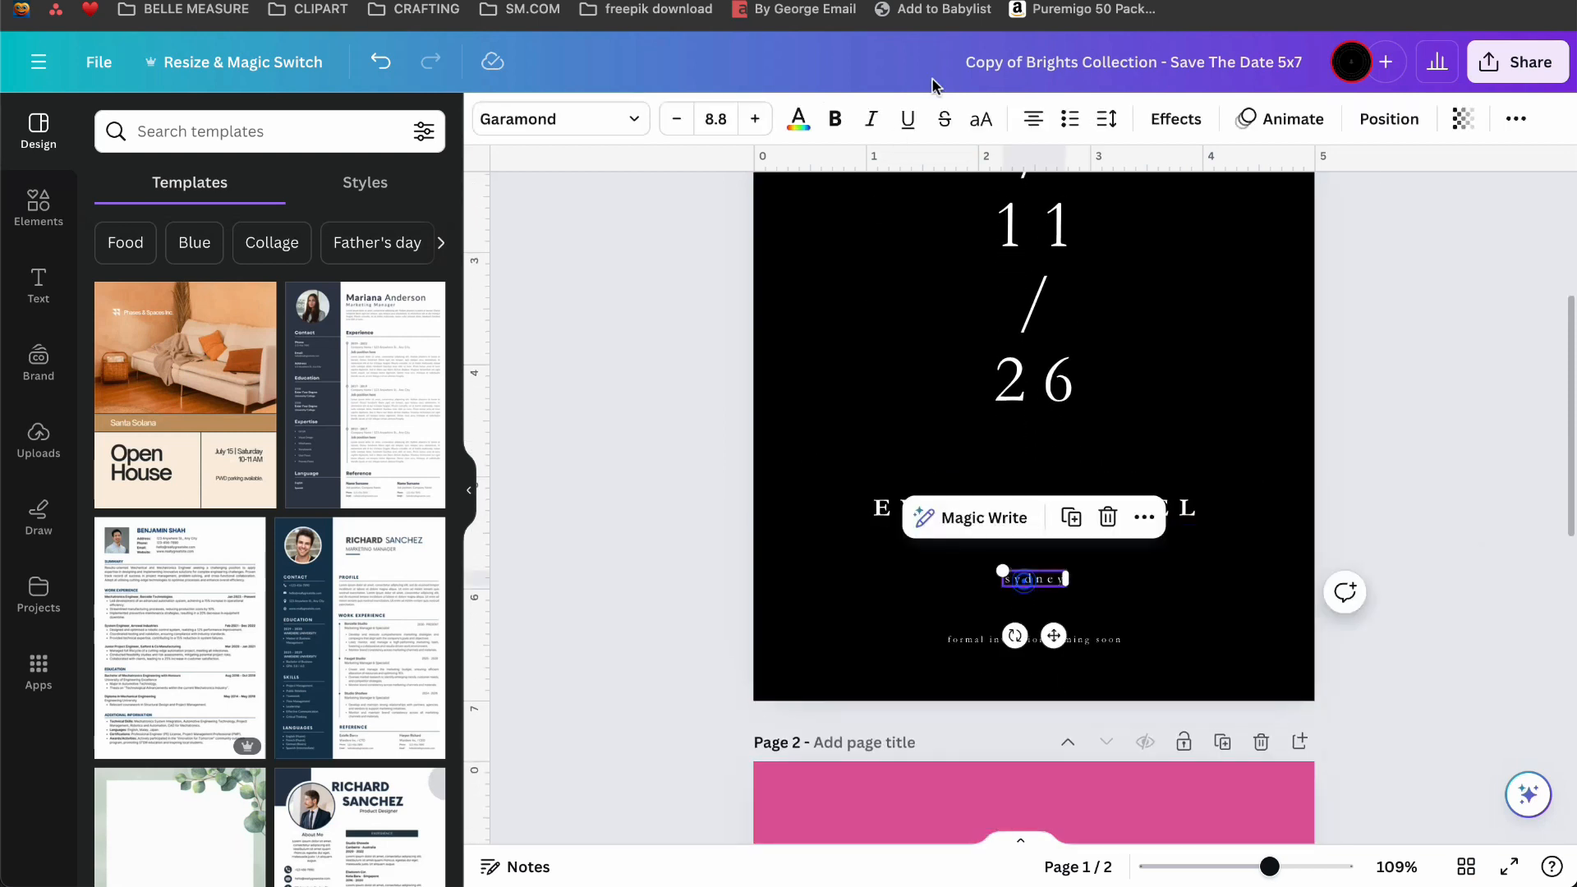
pyautogui.click(980, 119)
pyautogui.click(1408, 575)
# Check the whole of page 1, from the date down to the invitation line, with the uppercase lines applied.
pyautogui.scroll(3, 1376, 318)
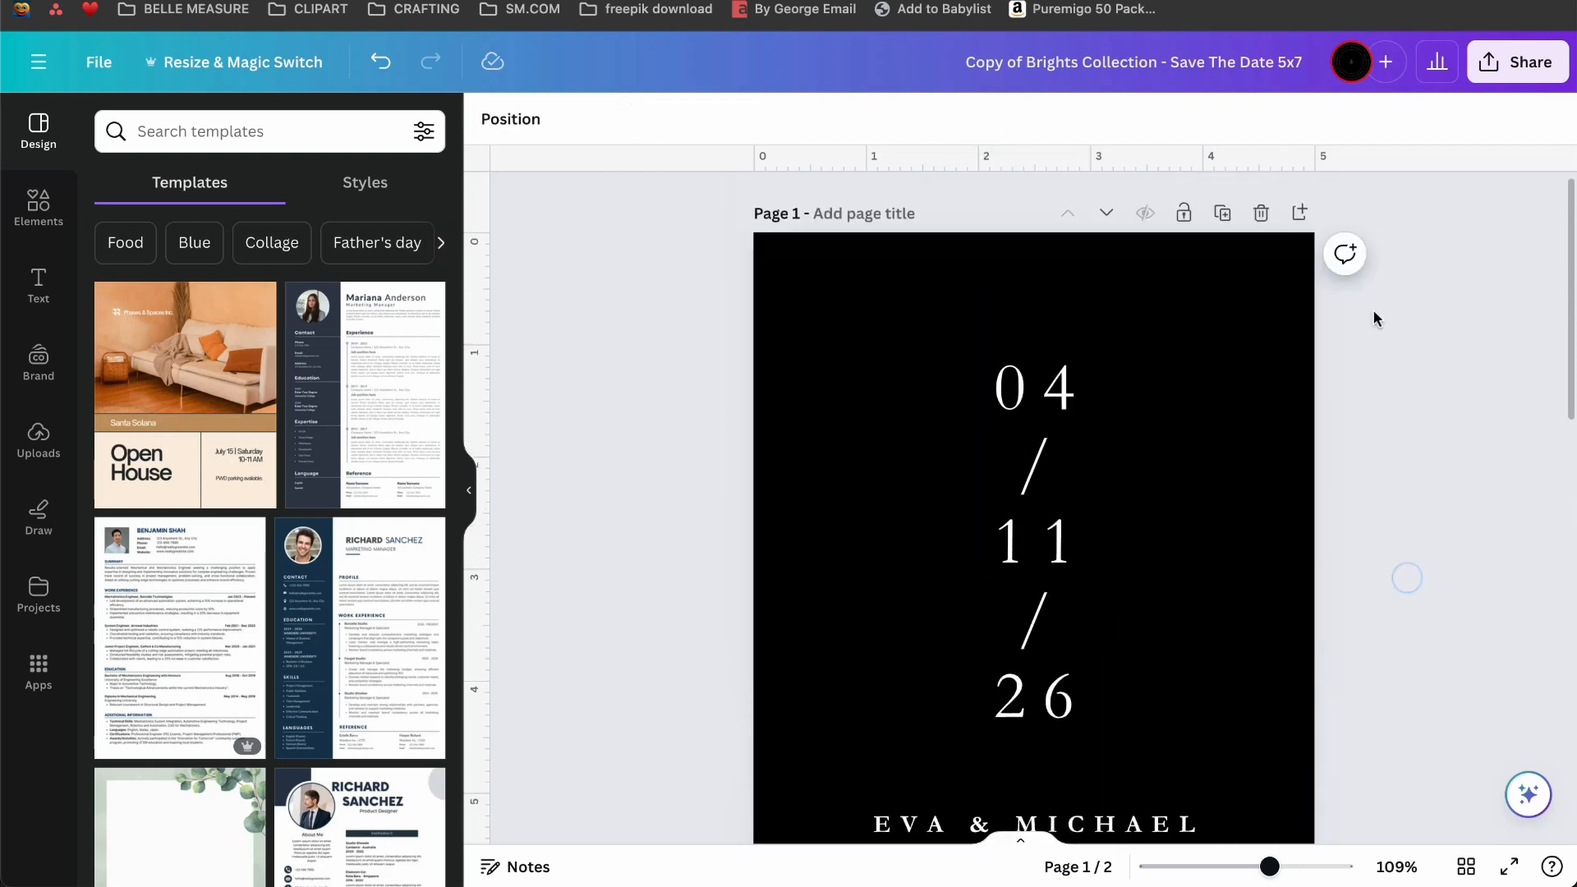
pyautogui.scroll(-7, 1373, 310)
pyautogui.scroll(5, 1373, 311)
pyautogui.scroll(3, 1374, 311)
pyautogui.scroll(-9, 1373, 311)
pyautogui.scroll(6, 1374, 310)
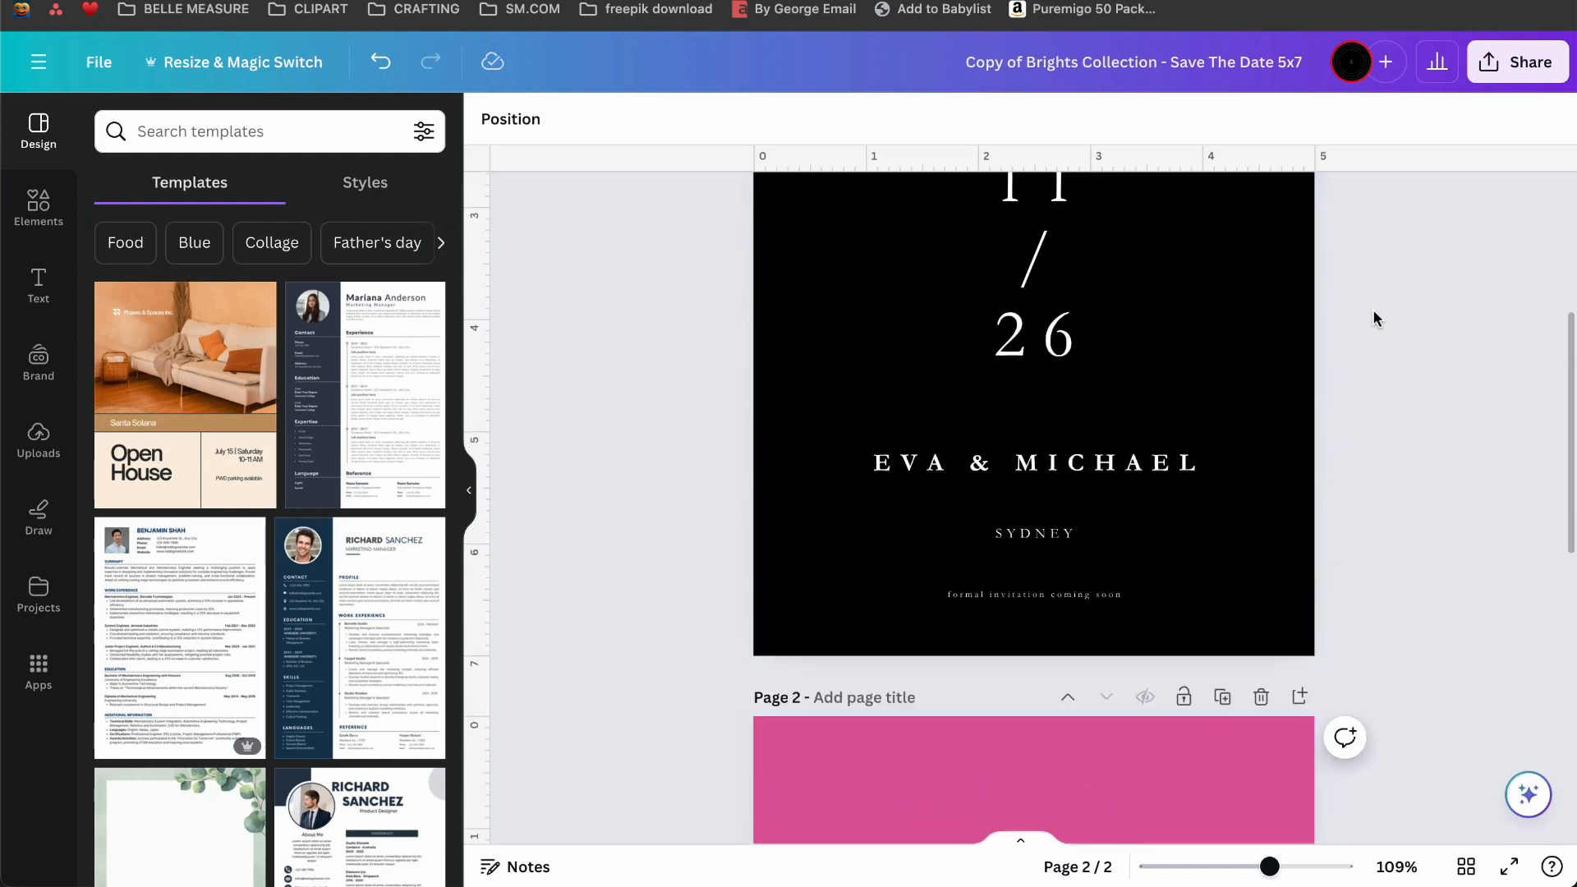
pyautogui.scroll(-2, 1374, 310)
pyautogui.scroll(-1, 1377, 319)
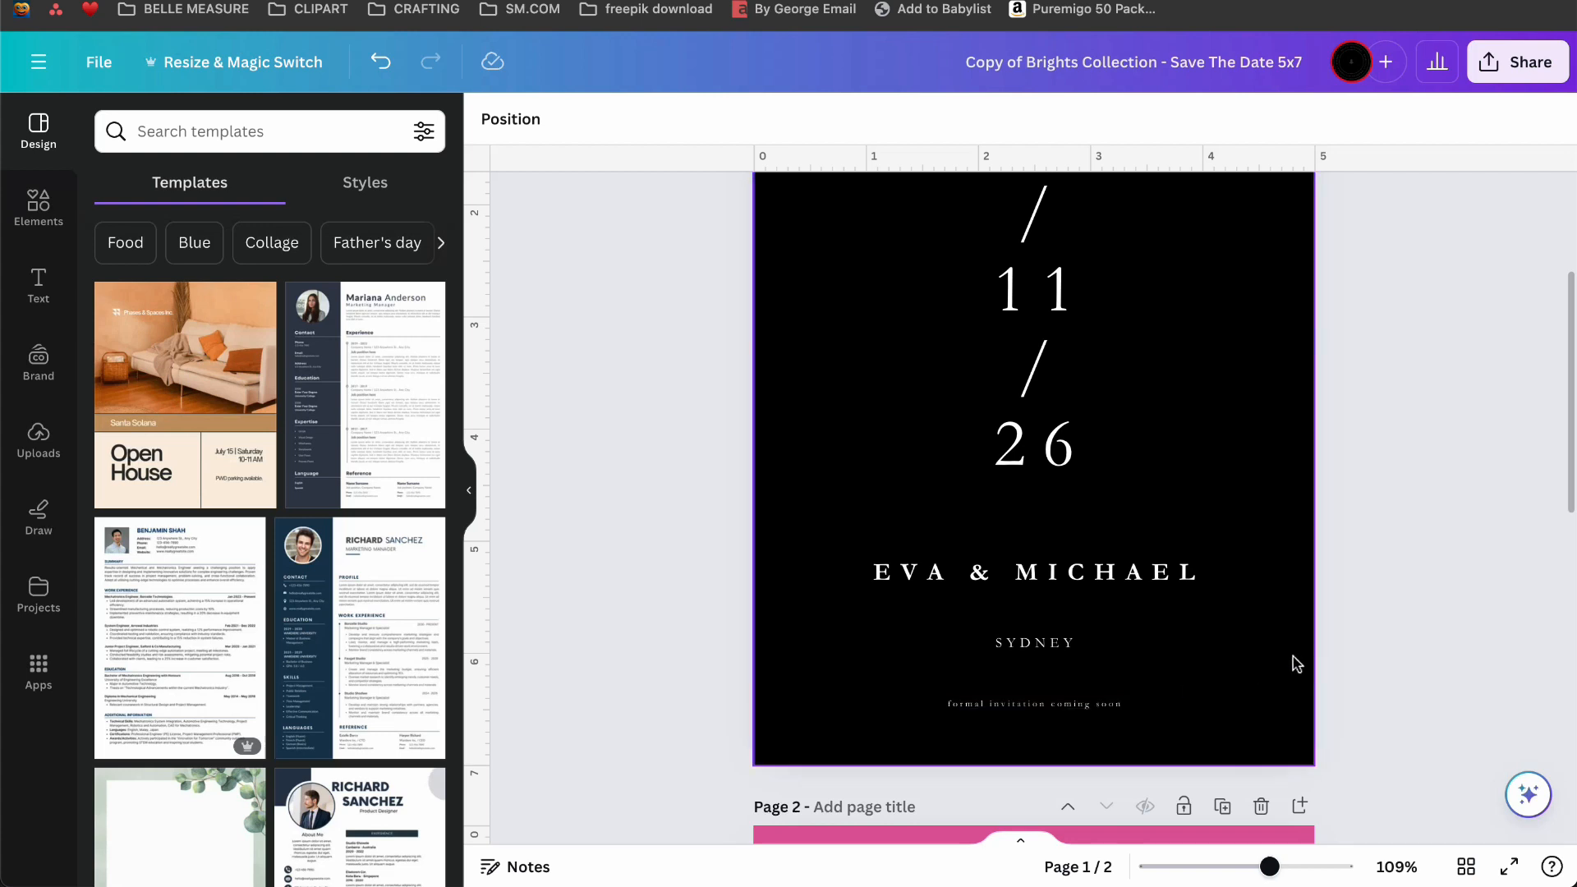
# Try adding placeholder letters to the end of the "formal invitation coming soon" line, remove them and deselect the text.
pyautogui.click(1081, 710)
pyautogui.click(1083, 708)
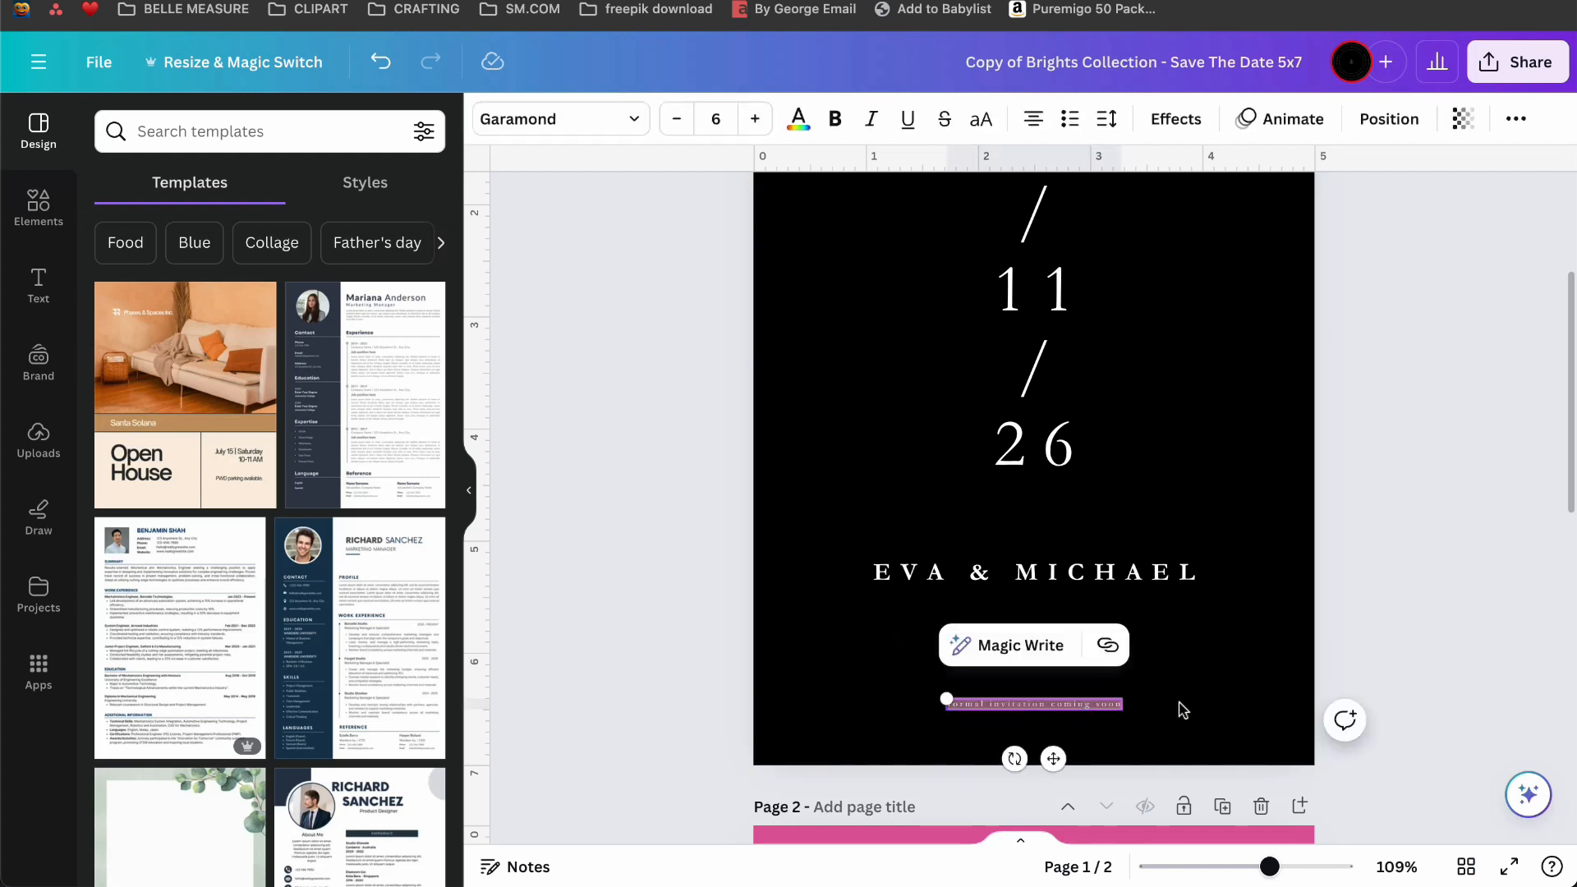
pyautogui.press('Right')
pyautogui.write('hjkhjkhj')
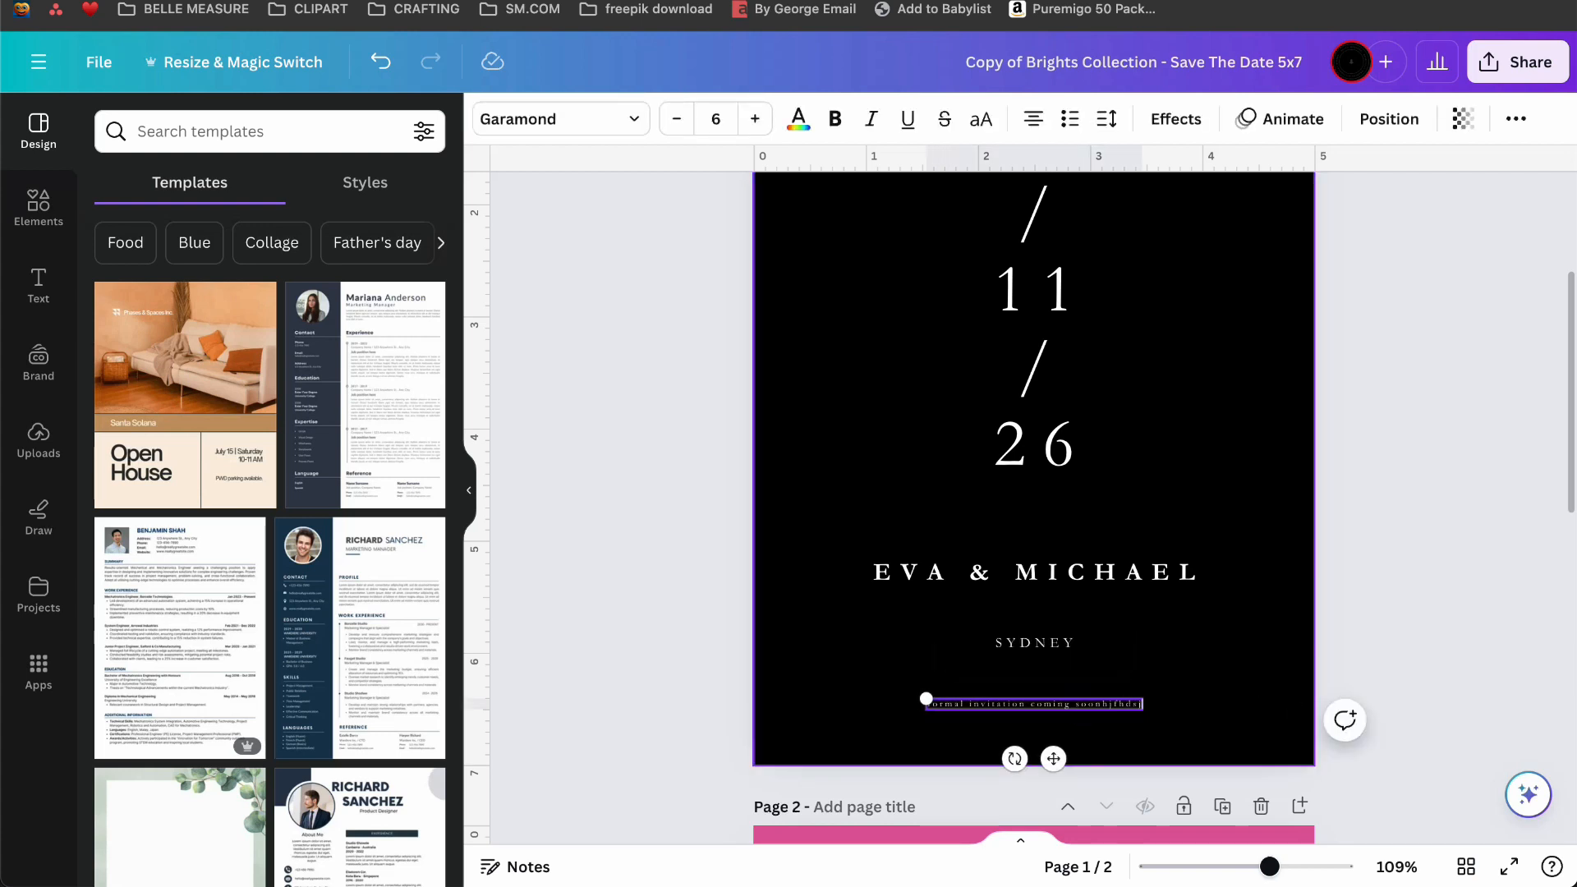
pyautogui.press('BackSpace')
pyautogui.press('BackSpace')
pyautogui.press('BackSpace')
pyautogui.press('BackSpace')
pyautogui.press('BackSpace')
pyautogui.press('BackSpace')
pyautogui.press('BackSpace')
pyautogui.press('BackSpace')
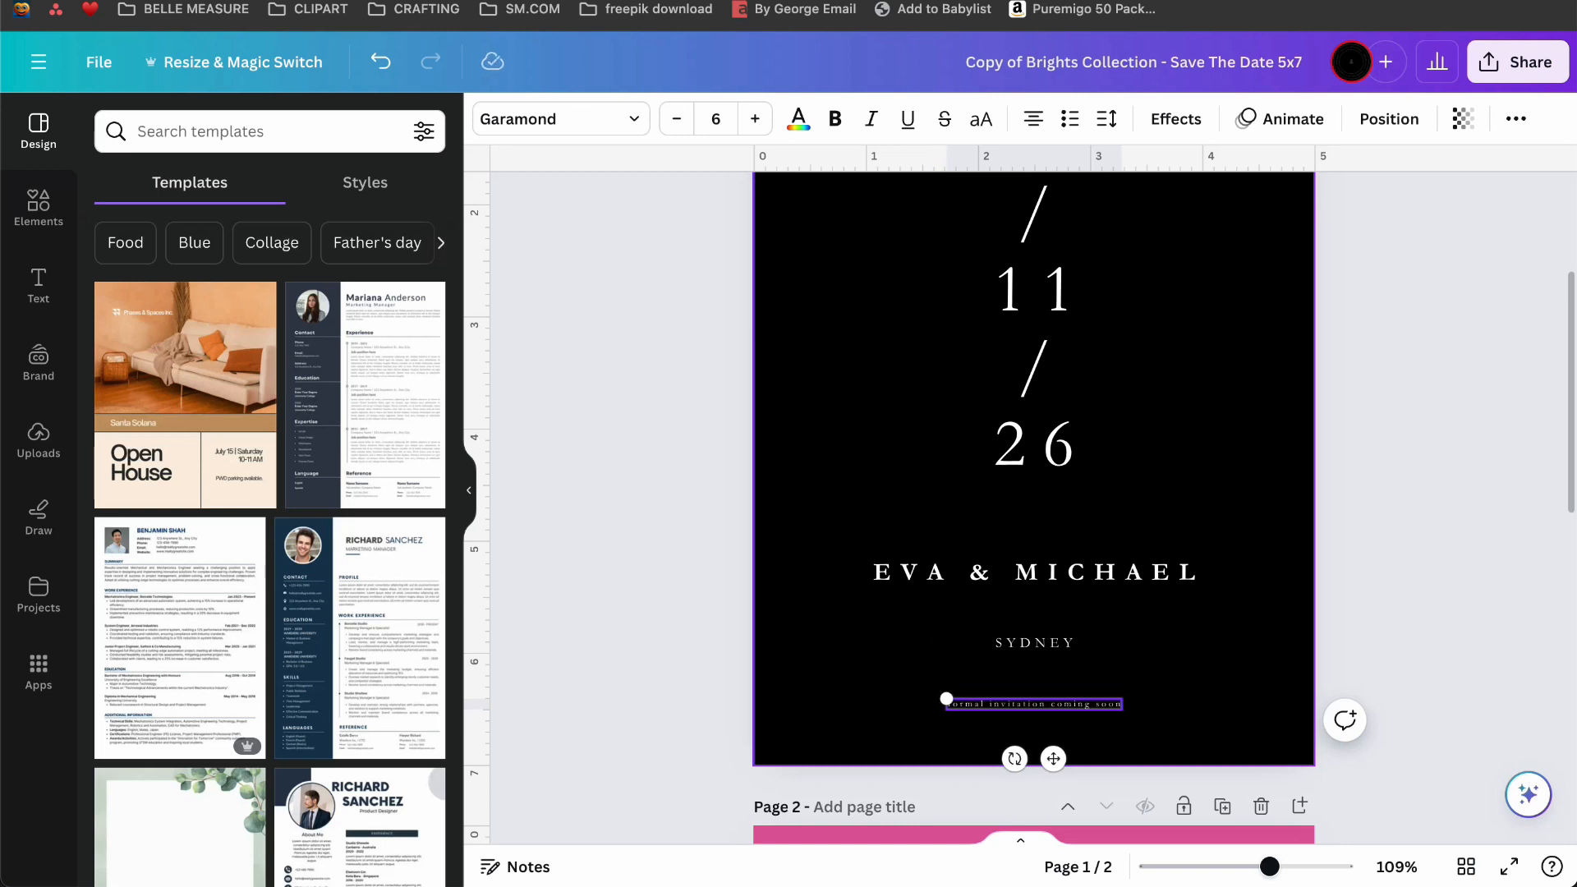
pyautogui.click(1344, 721)
pyautogui.scroll(-6, 1343, 707)
pyautogui.click(1317, 390)
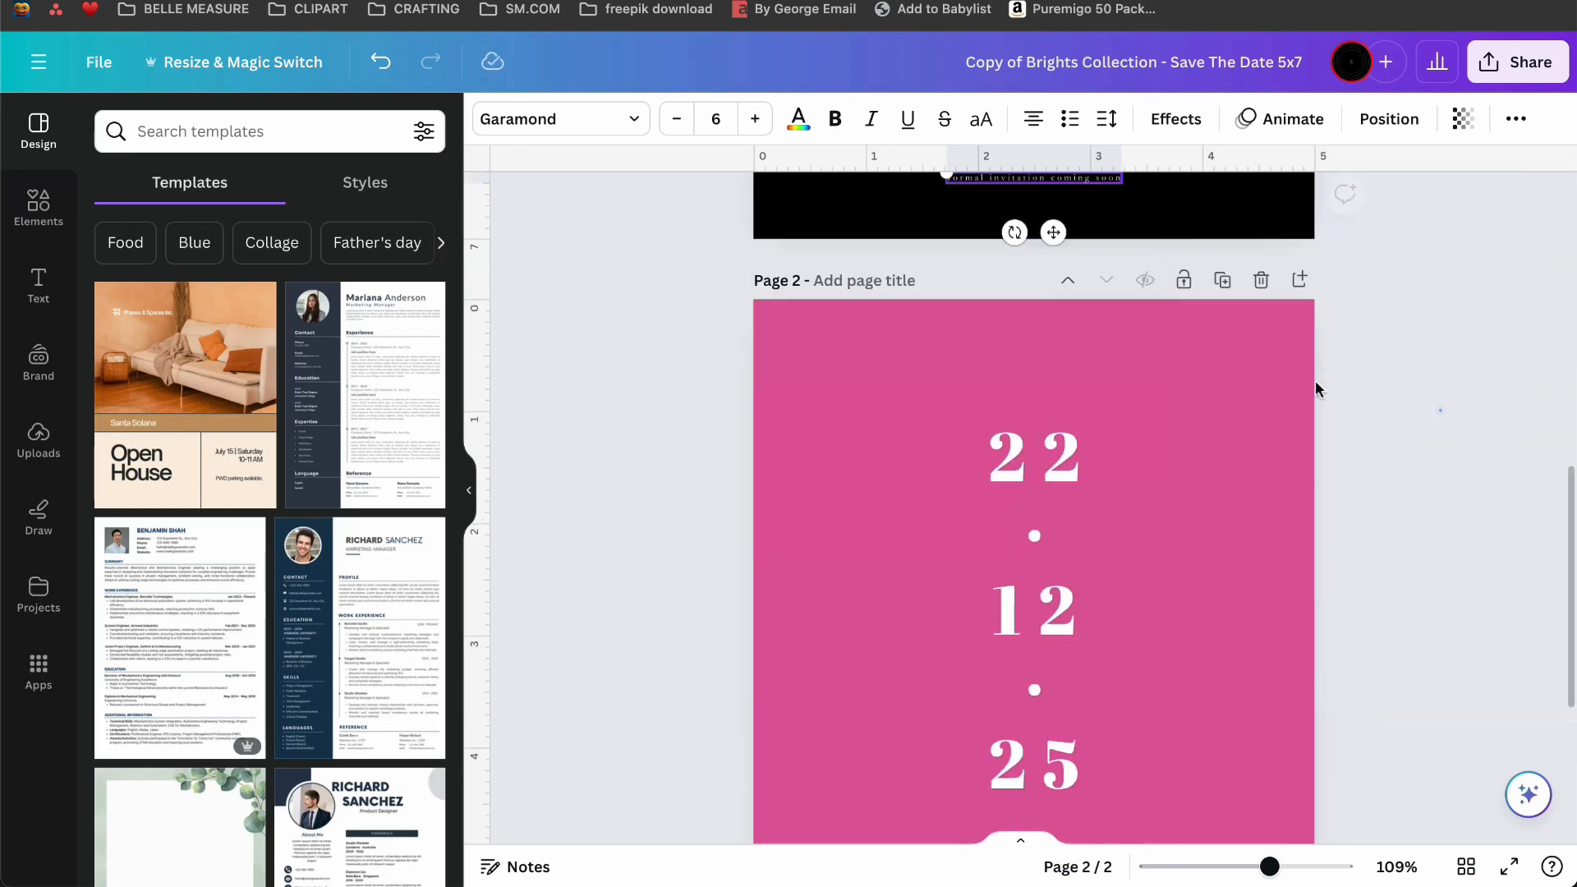
pyautogui.scroll(2, 1297, 294)
pyautogui.click(1468, 373)
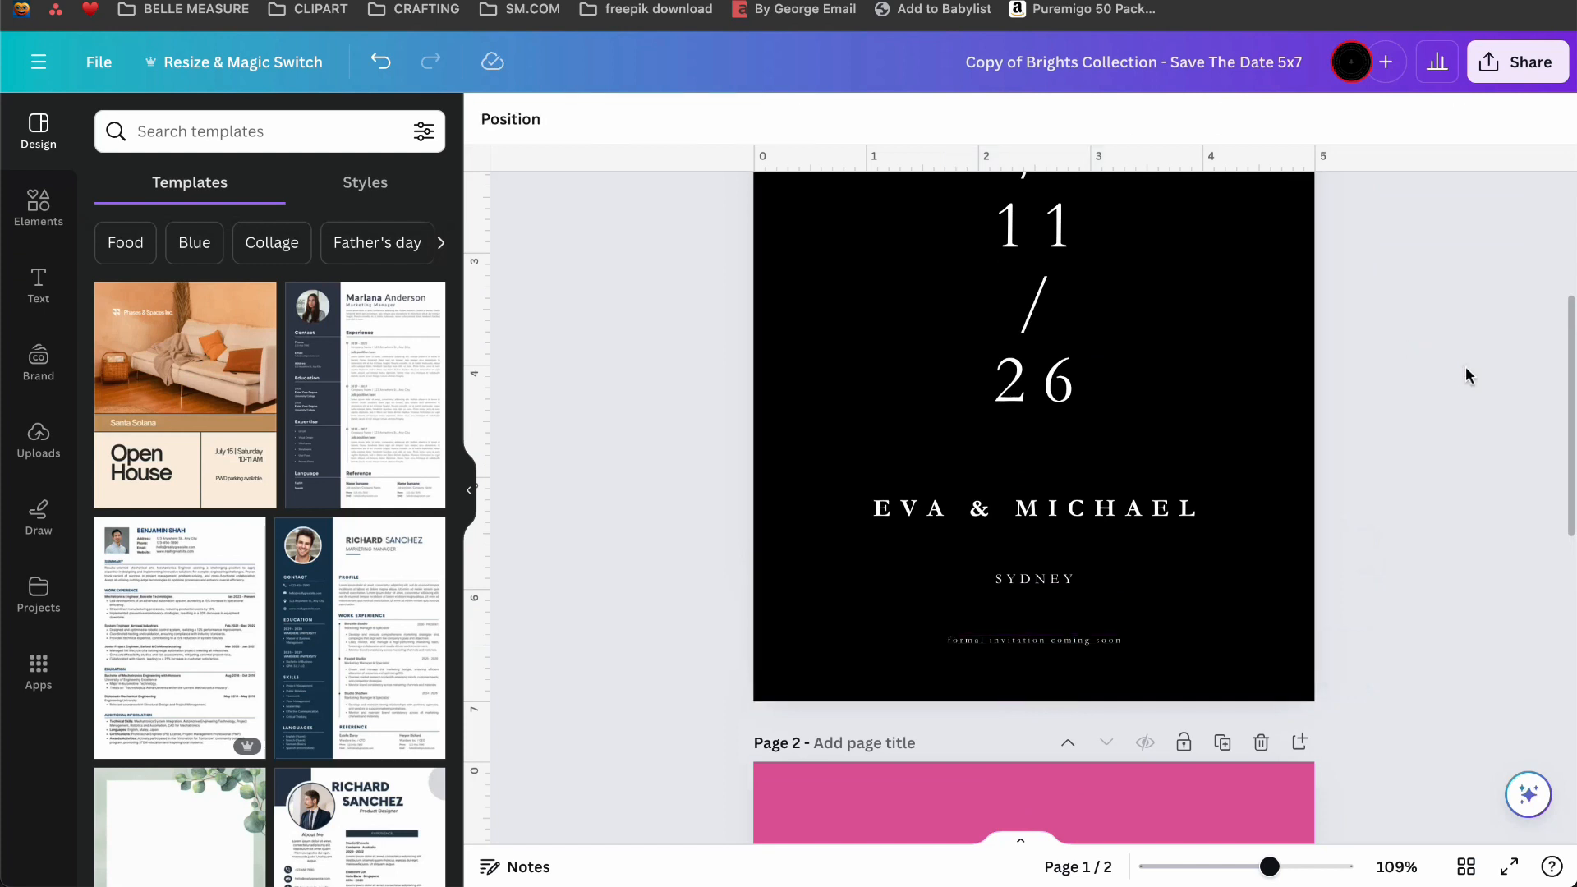
# Delete page 2 with the original pink design.
pyautogui.scroll(3, 1470, 375)
pyautogui.scroll(-3, 1468, 374)
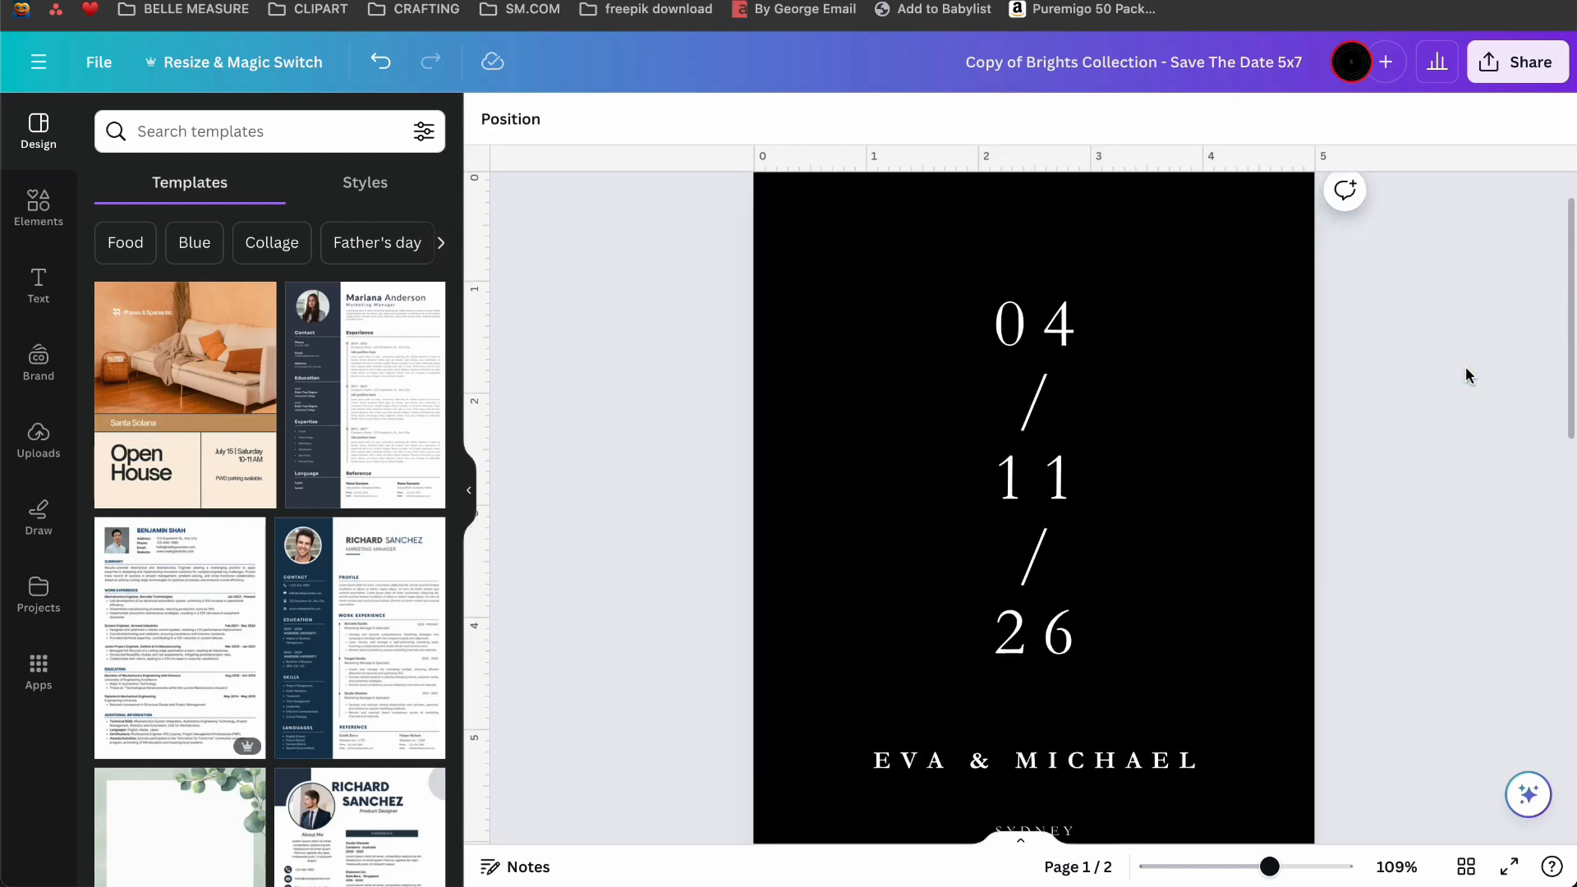
pyautogui.scroll(-2, 992, 701)
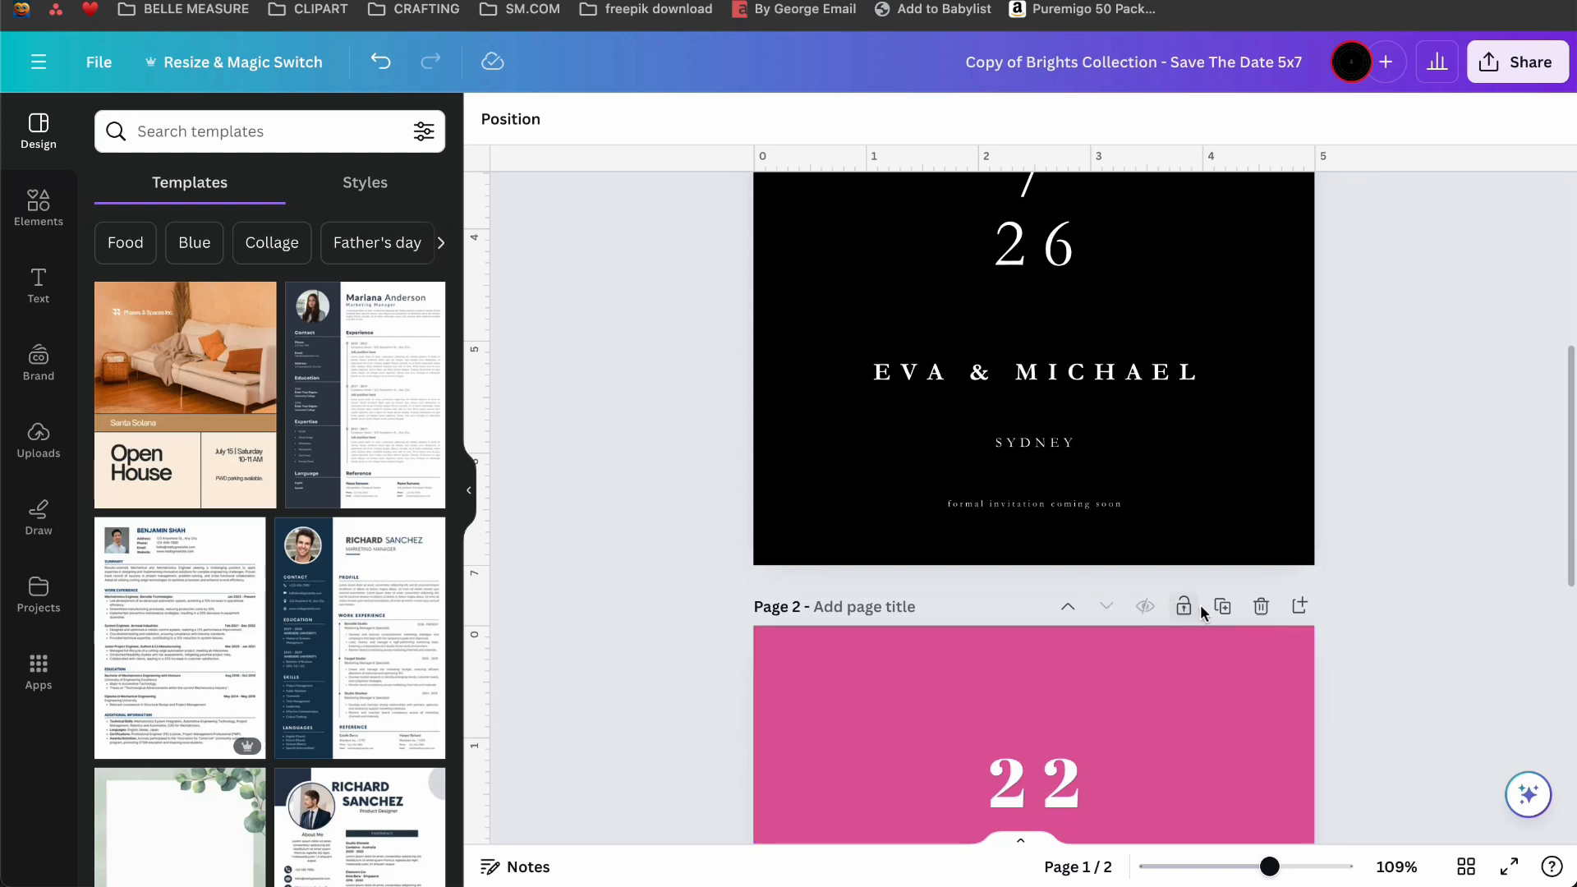
pyautogui.click(1260, 608)
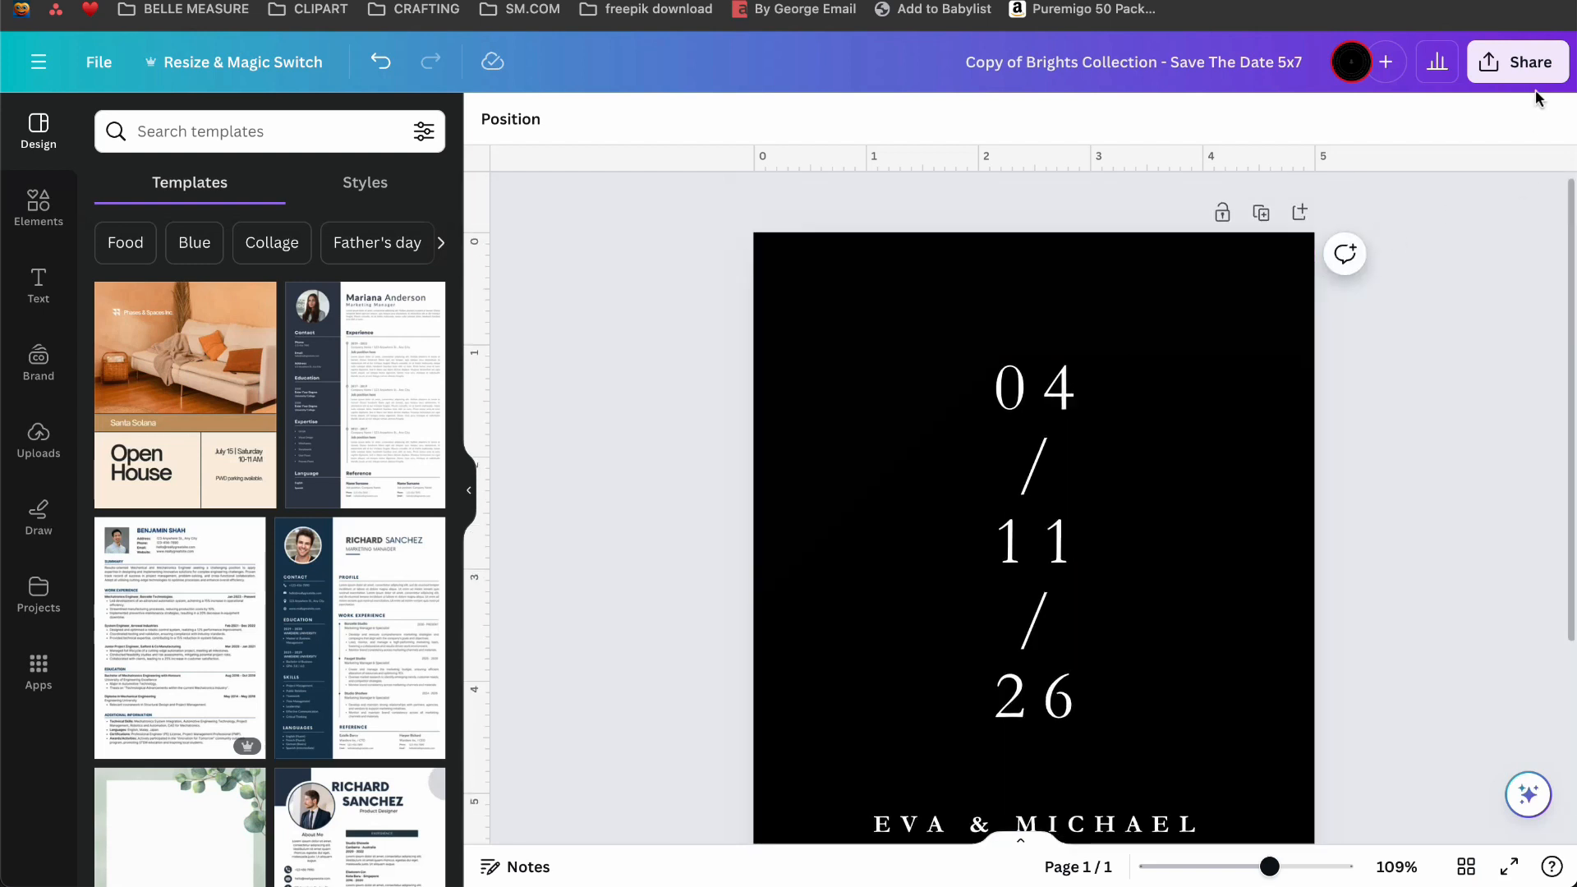
# Open the download settings for the design and set the file type to PDF Print.
pyautogui.click(1492, 66)
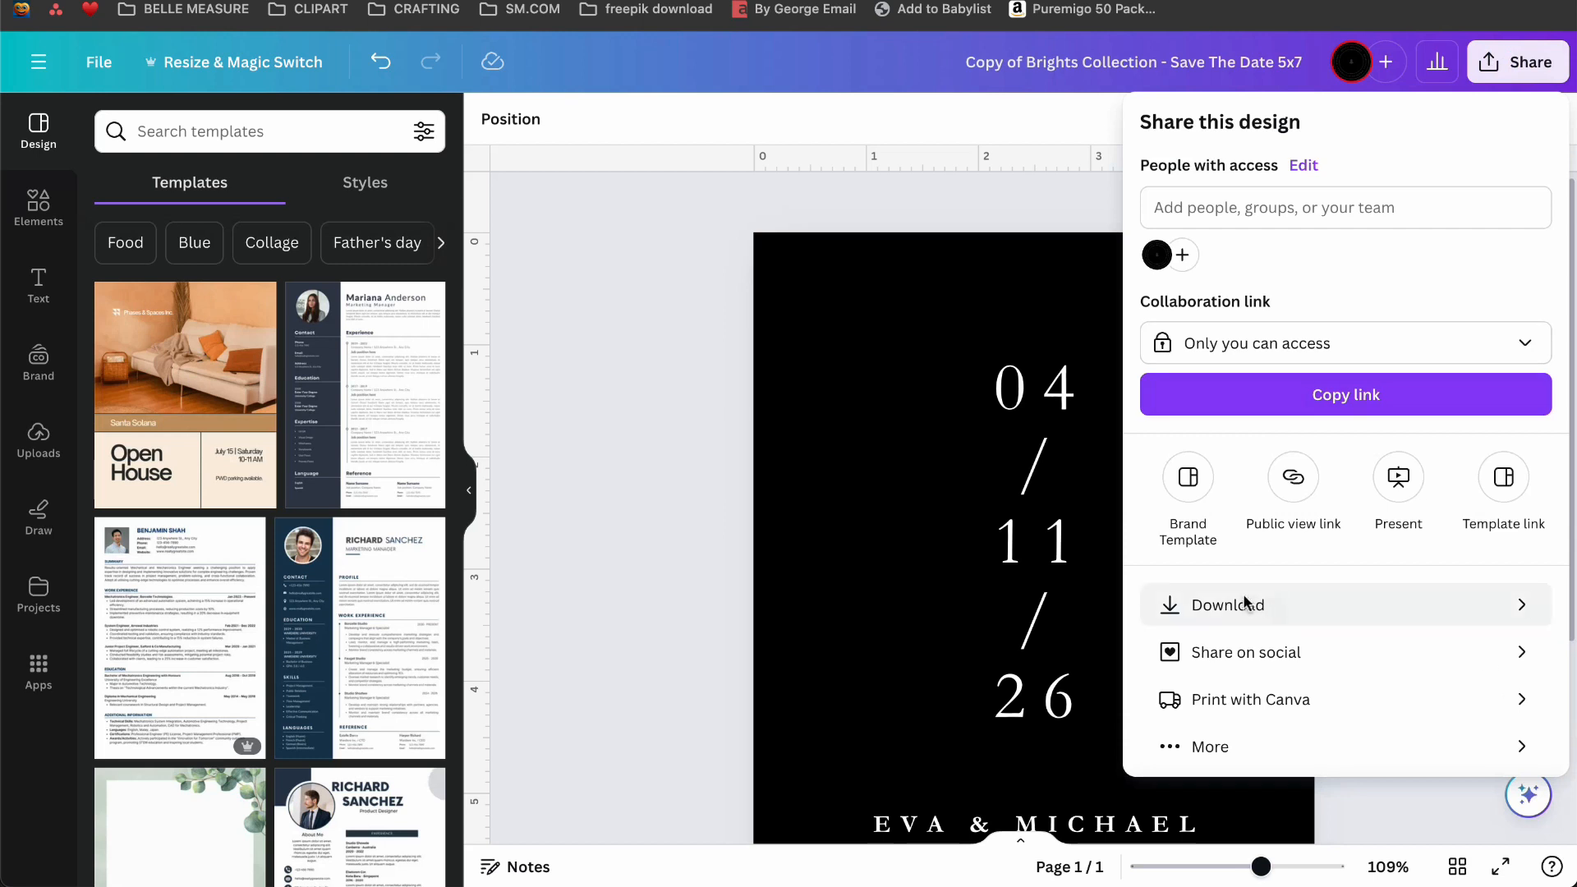
pyautogui.click(1195, 605)
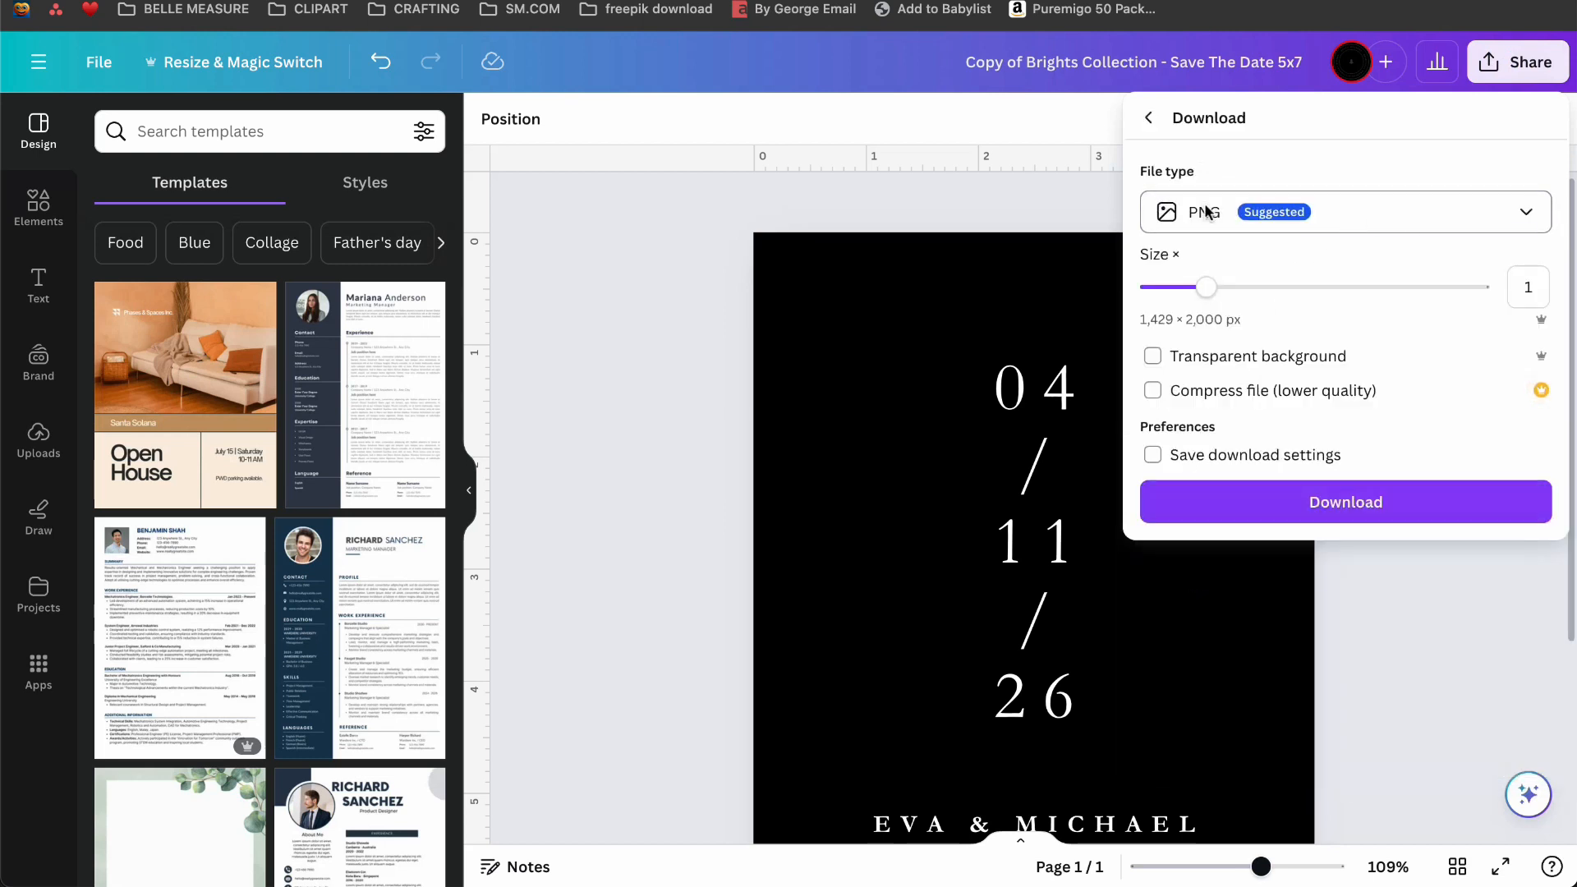
pyautogui.click(1397, 218)
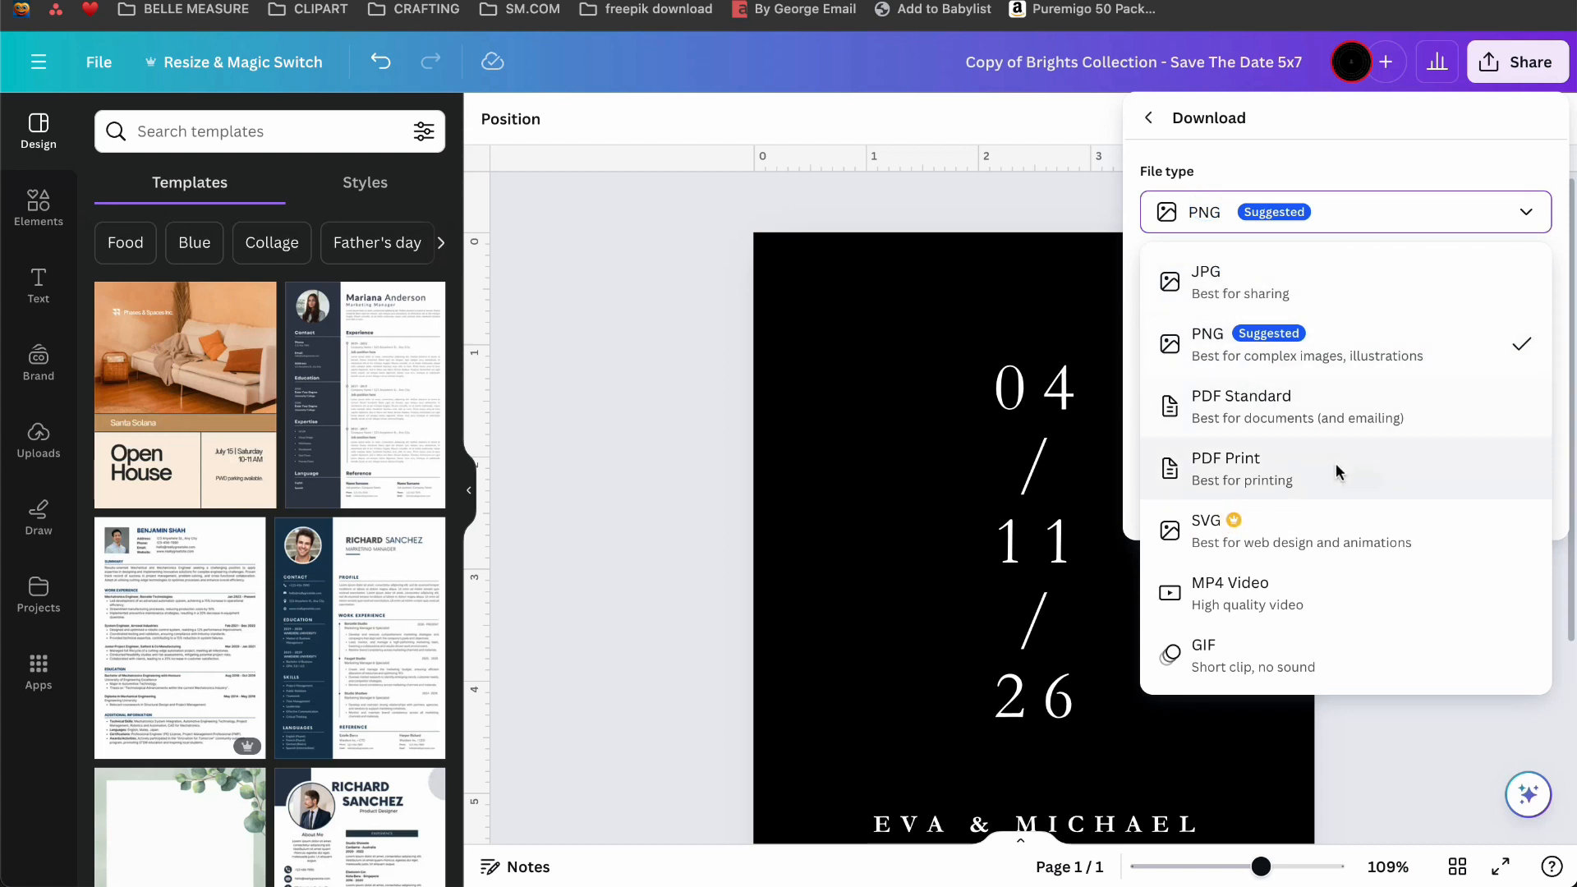
pyautogui.click(1230, 487)
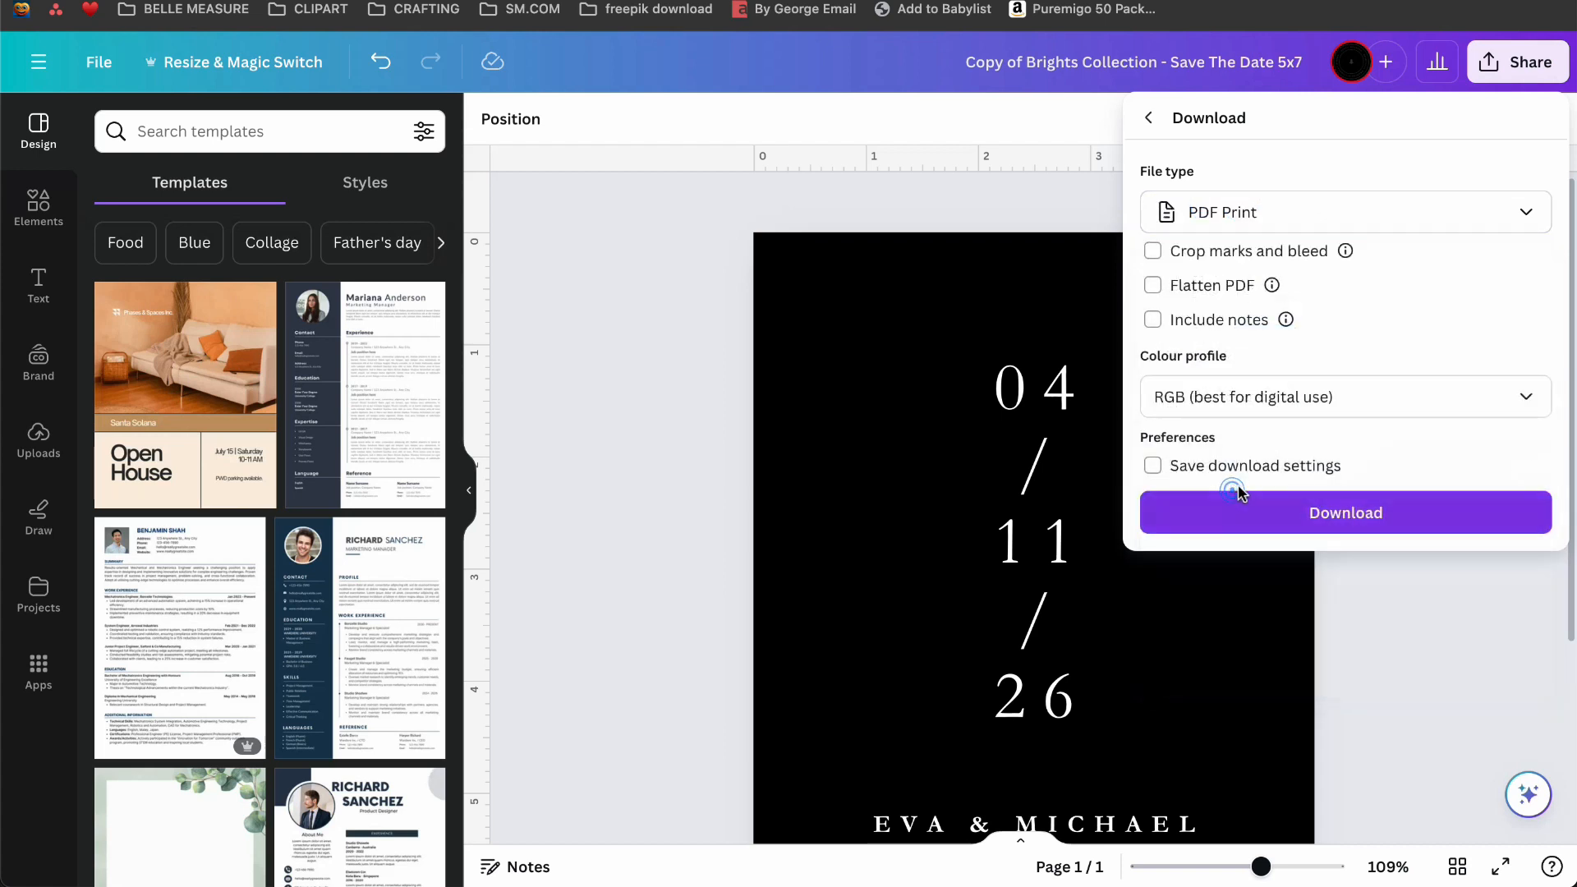
# Enable crop marks and bleed and Flatten PDF, keep the RGB colour profile, and download the file.
pyautogui.click(1219, 253)
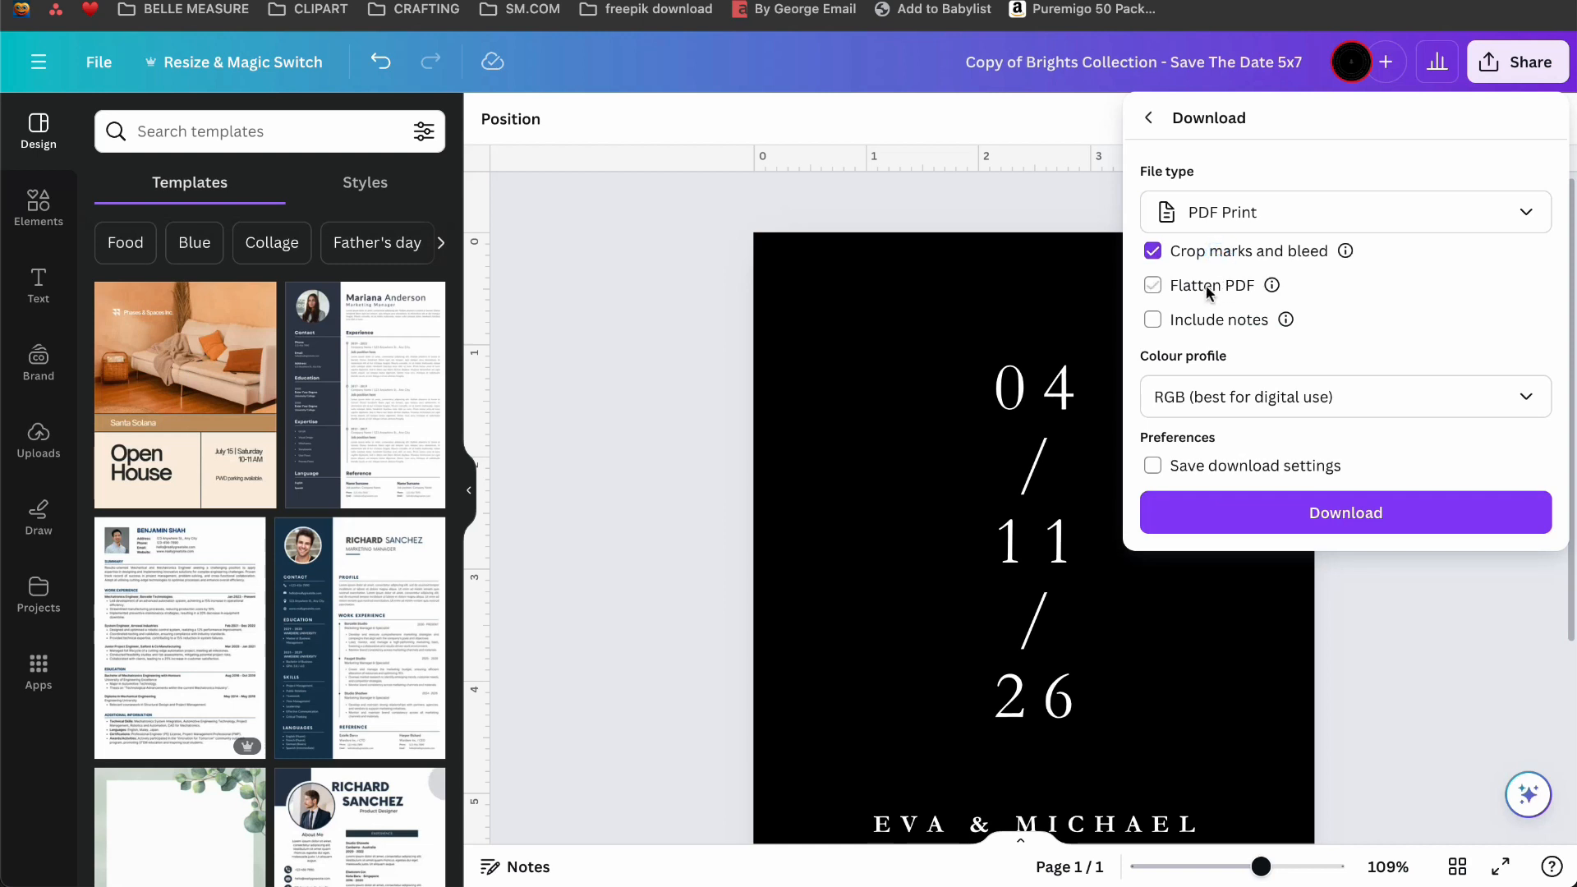
pyautogui.click(1207, 288)
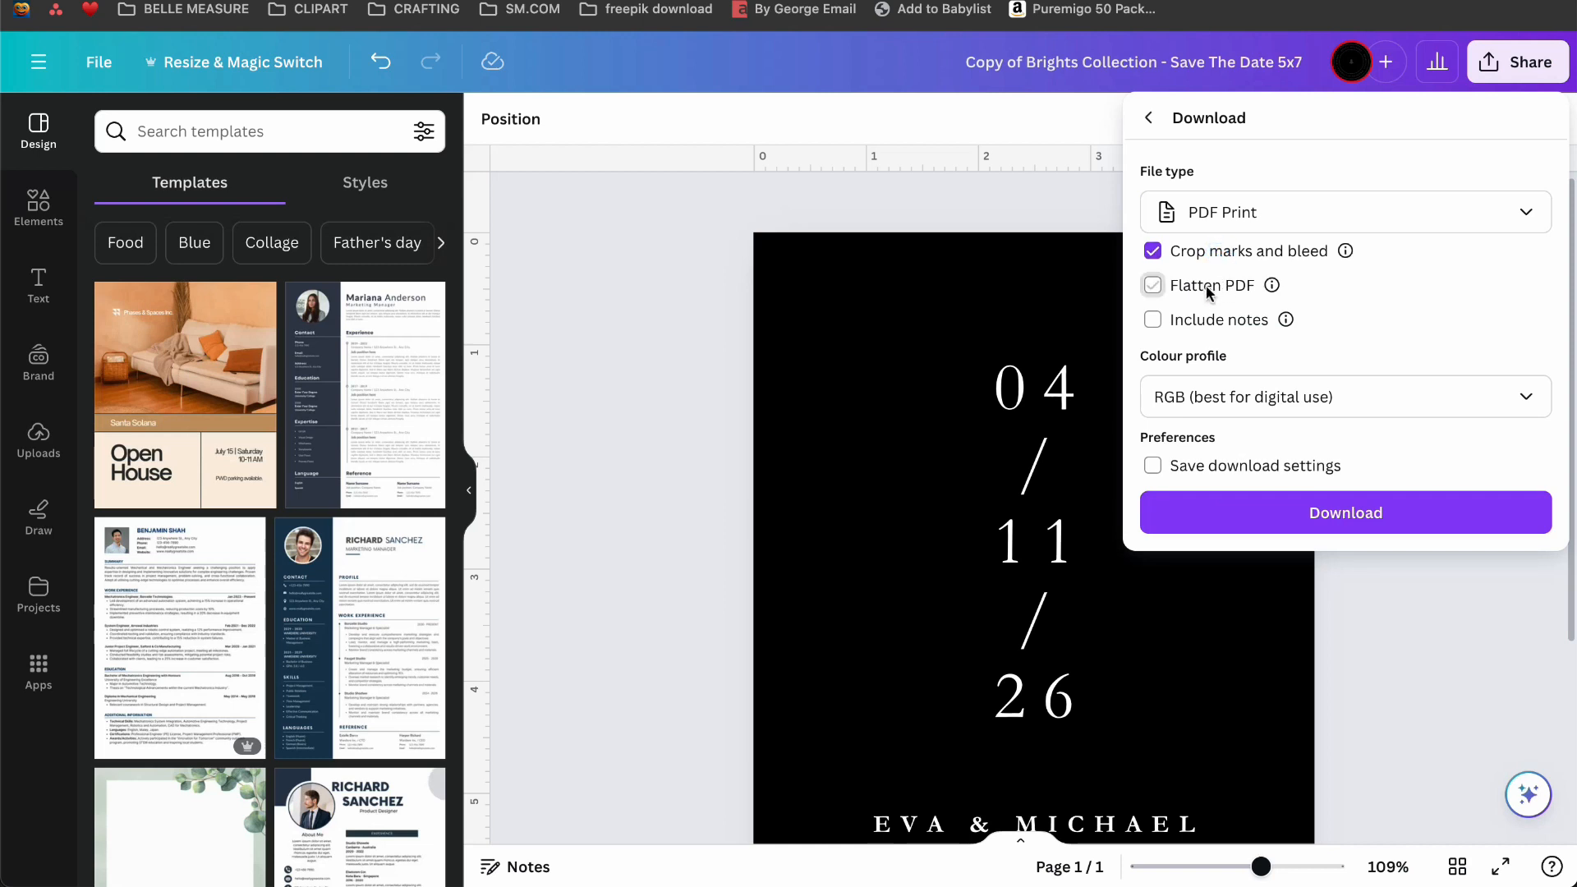
pyautogui.click(1462, 409)
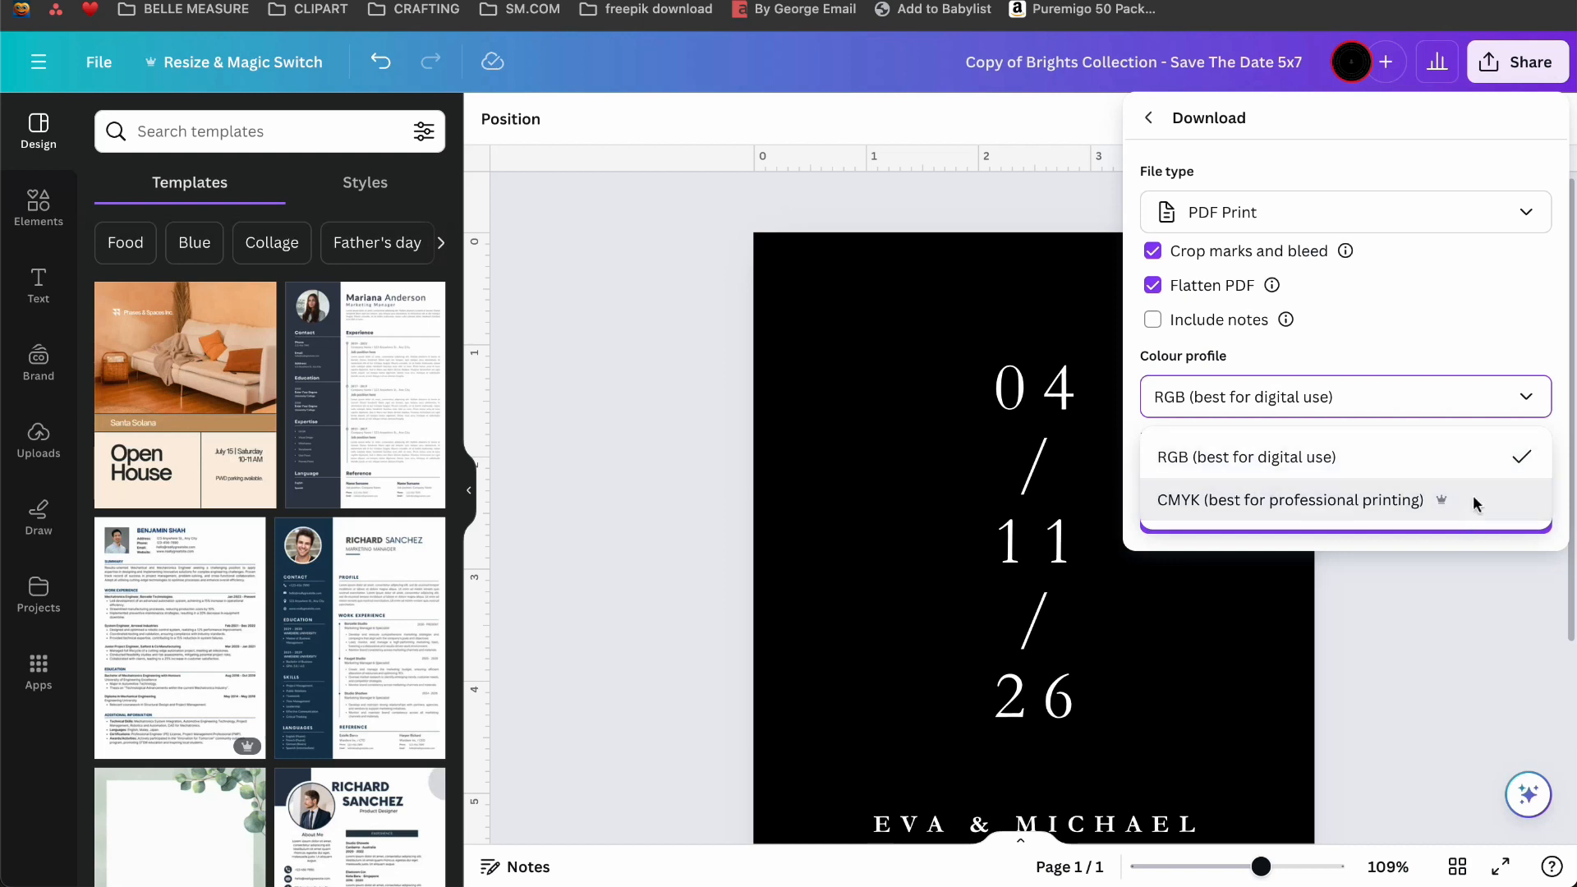
pyautogui.click(1484, 342)
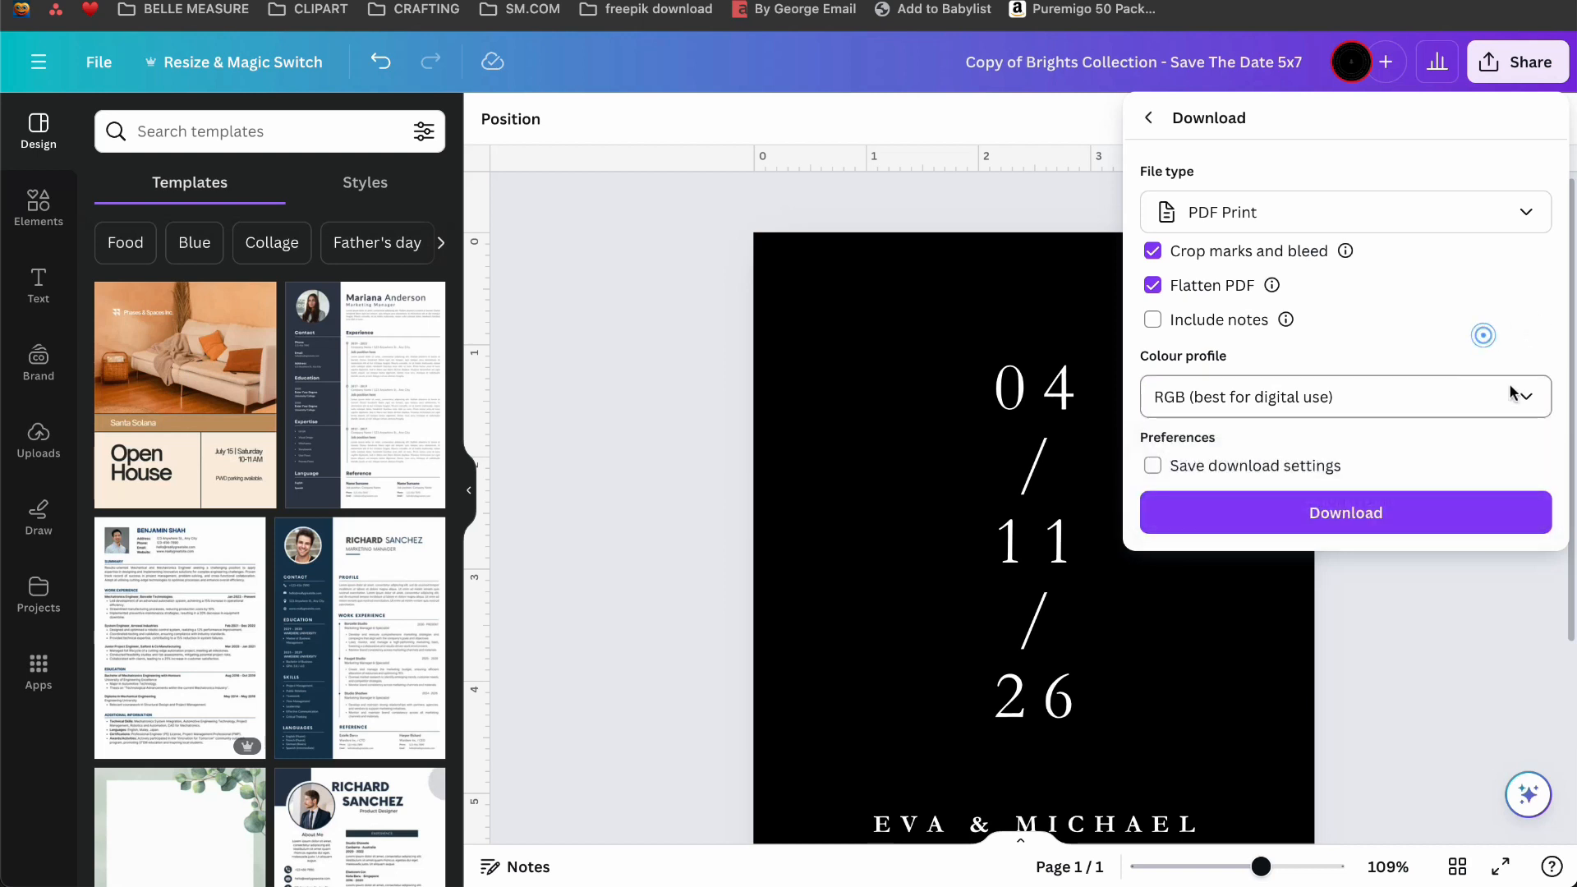
pyautogui.click(1320, 512)
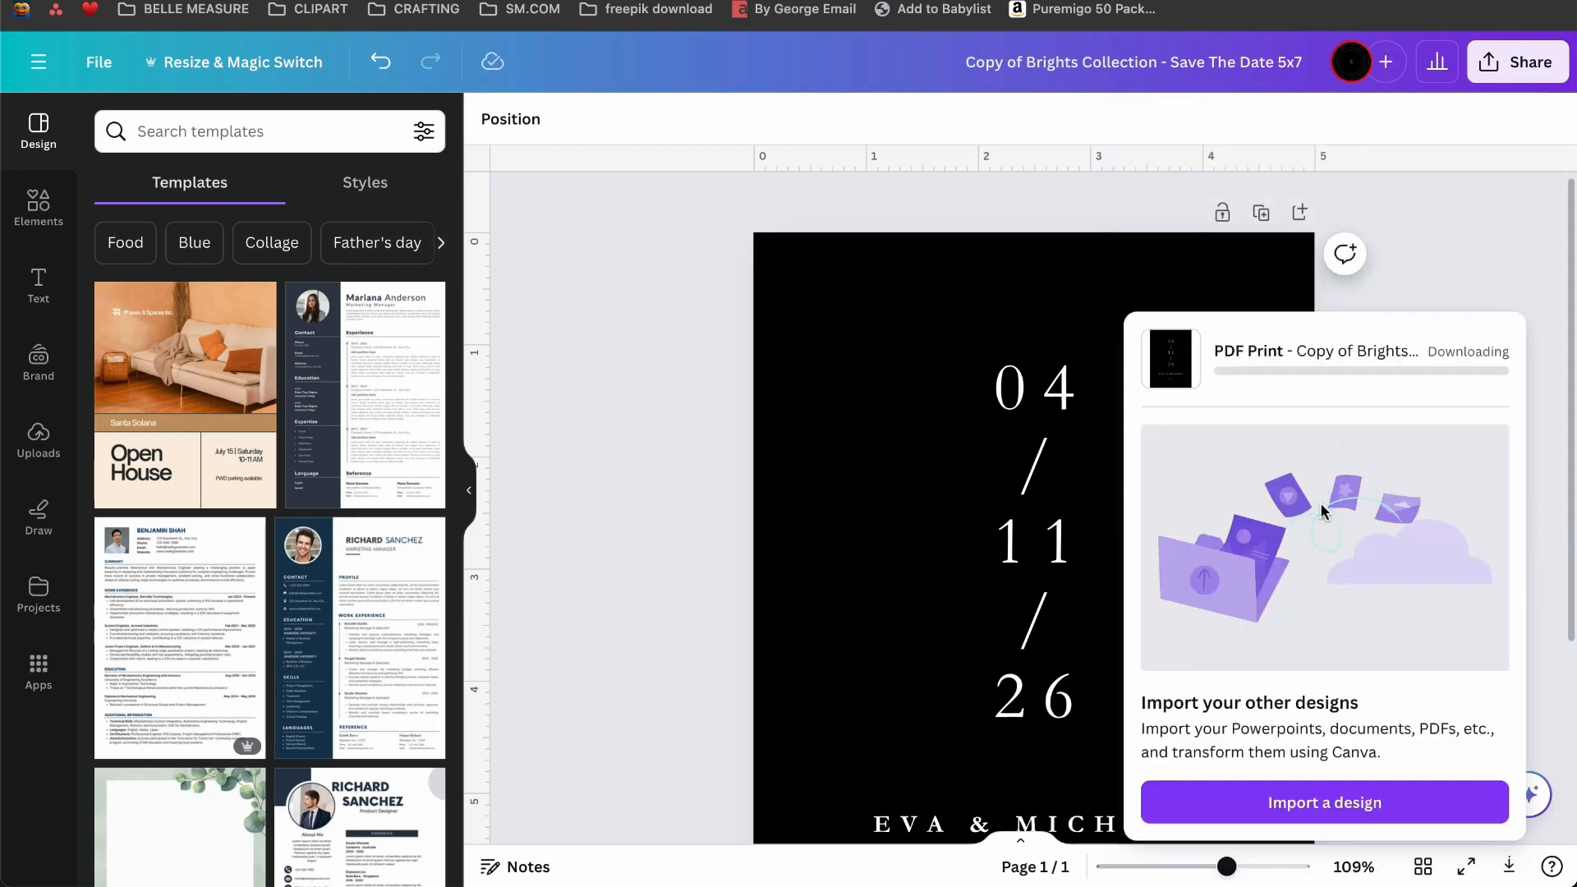